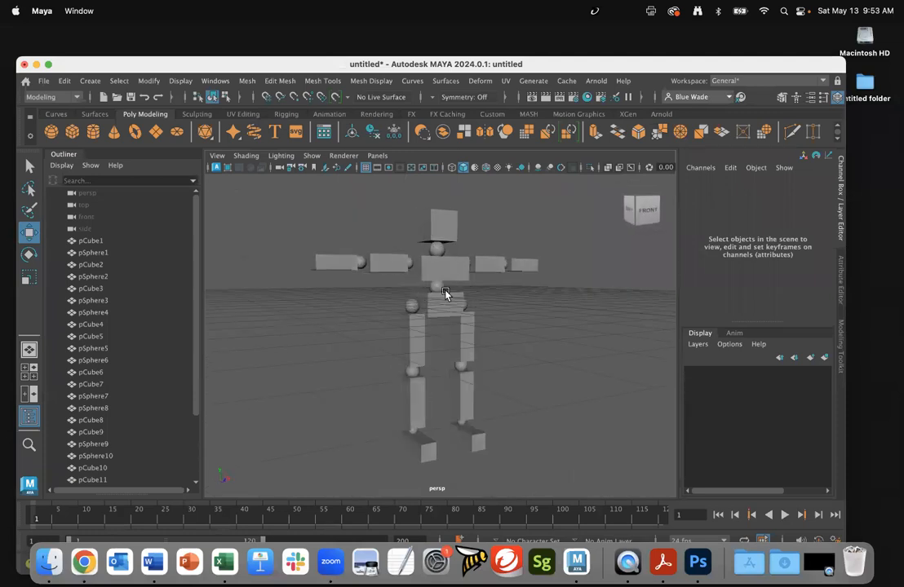
click(445, 295)
click(546, 334)
mouse_move(526, 329)
alt+mouse_down()
mouse_move(474, 329)
mouse_move(460, 317)
mouse_move(490, 307)
mouse_move(523, 332)
mouse_move(559, 327)
mouse_move(515, 330)
alt+mouse_up()
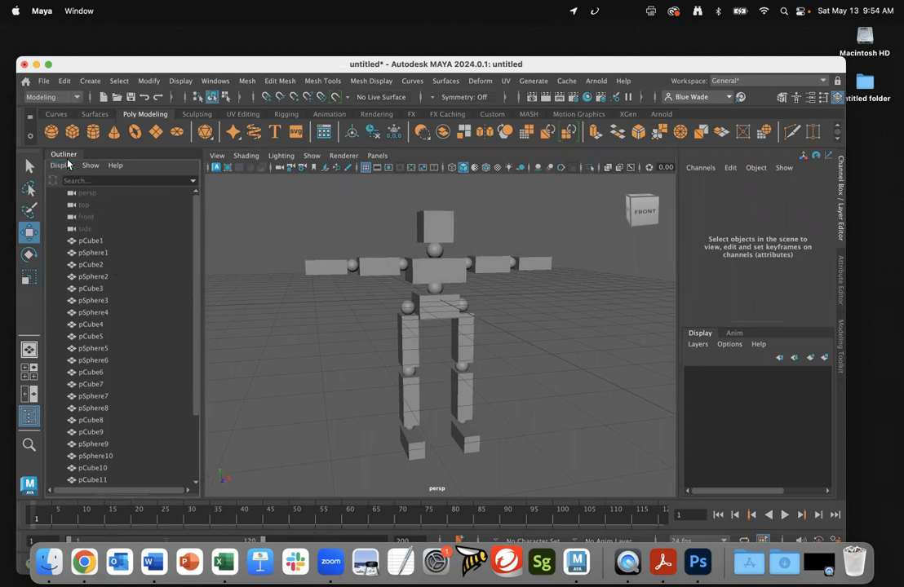
click(224, 83)
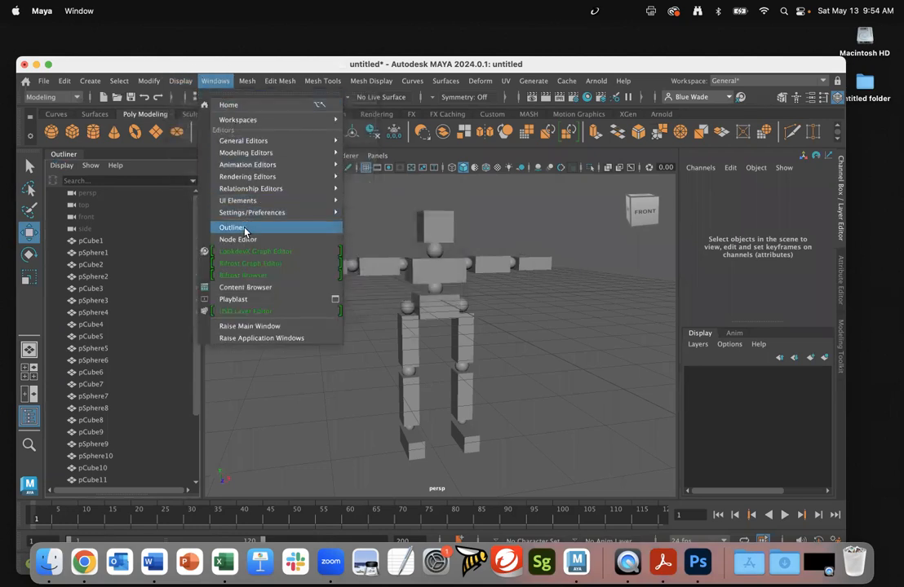
click(203, 60)
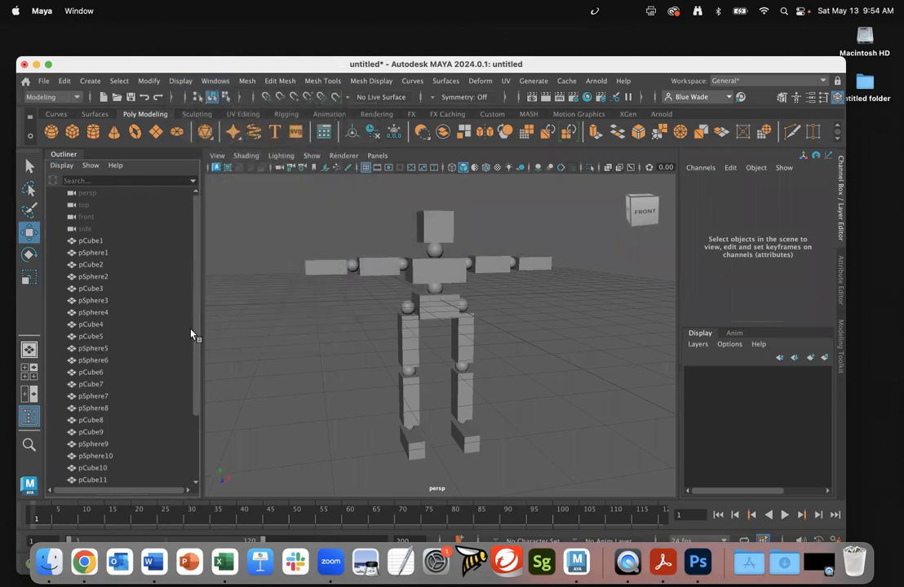
Step: Select the first listed cubes and spheres one by one to examine which body part each object represents
click(91, 241)
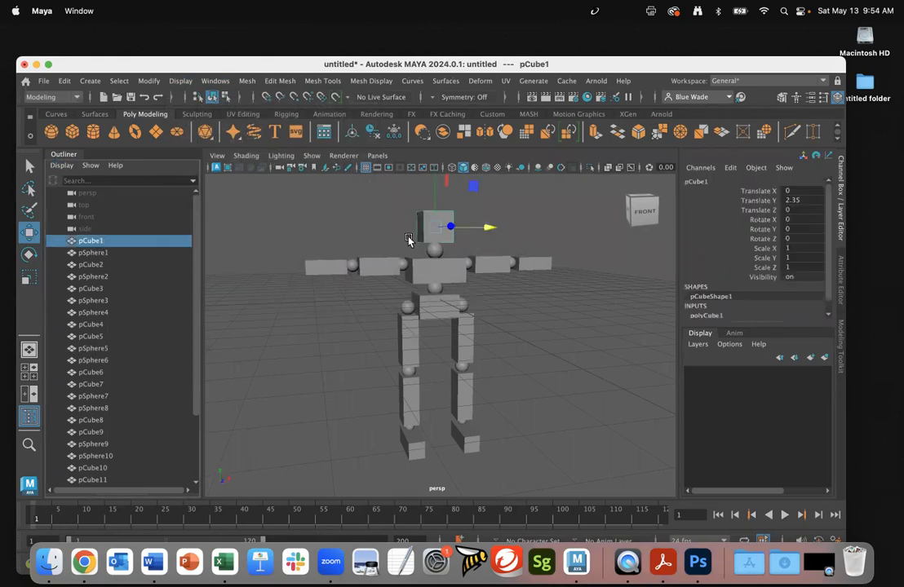
click(97, 253)
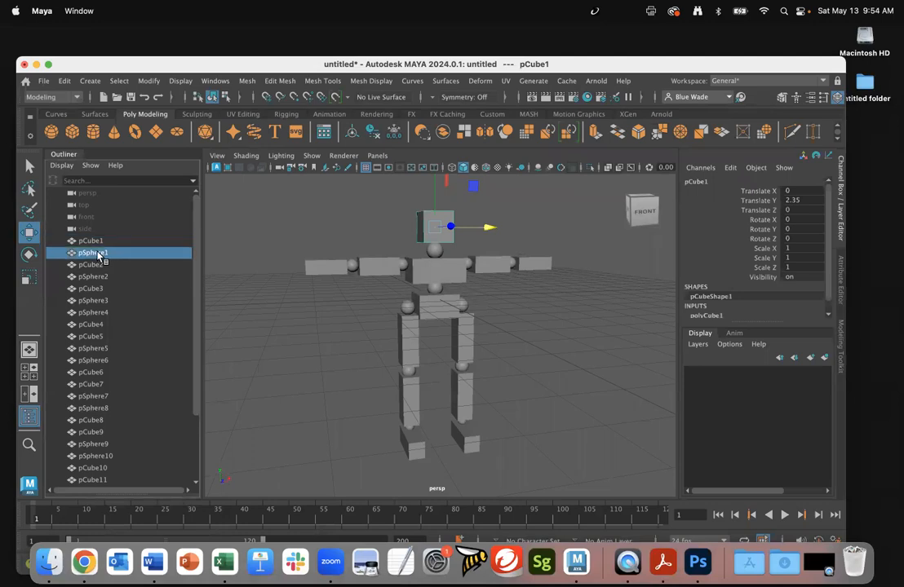
click(99, 241)
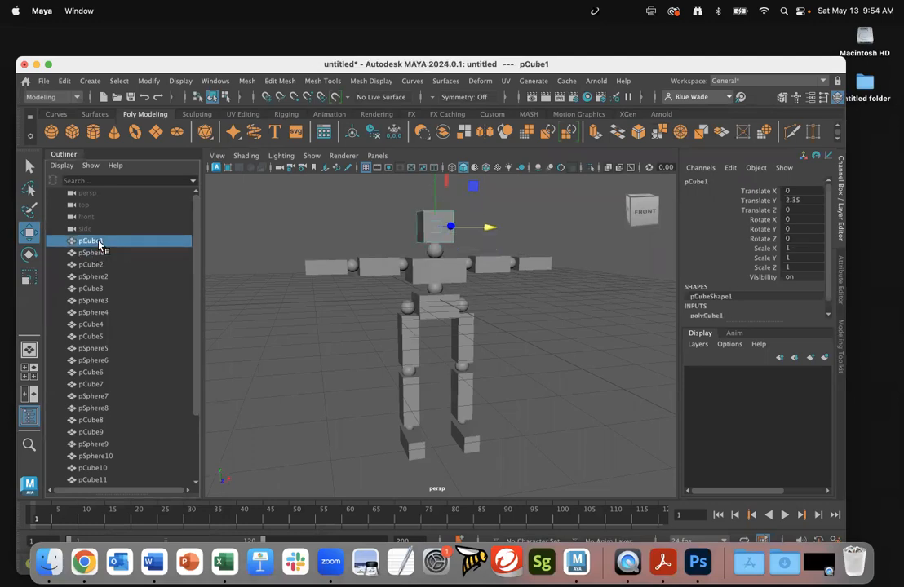
click(92, 267)
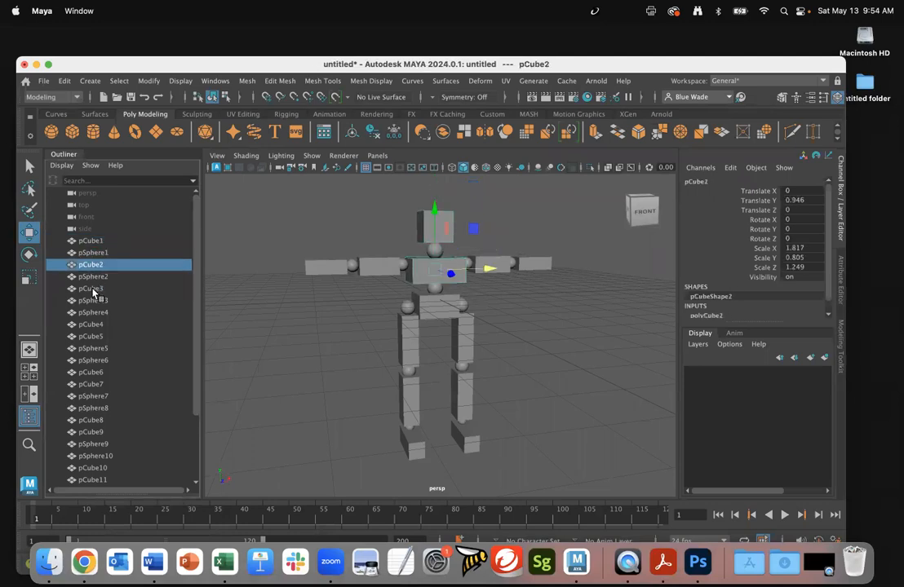
click(93, 289)
click(94, 278)
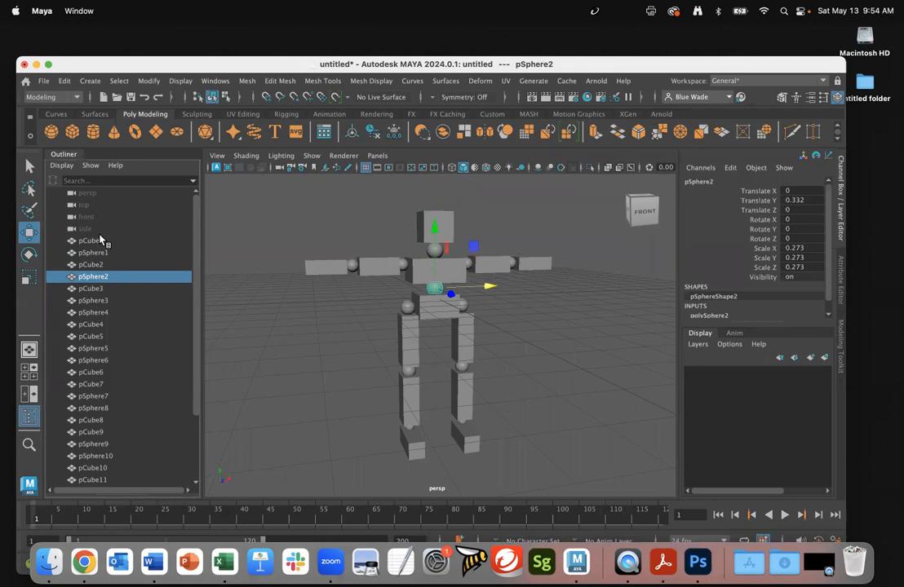
click(96, 241)
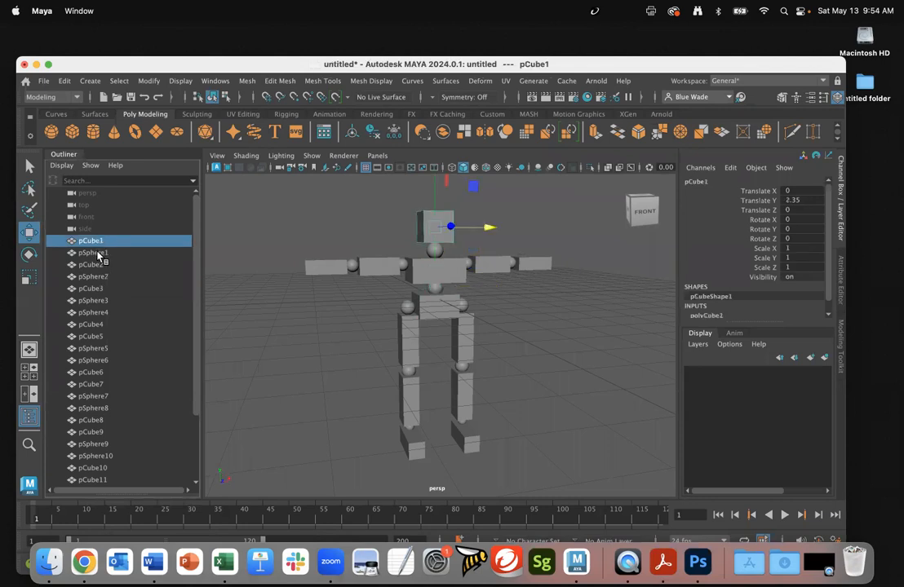
click(98, 253)
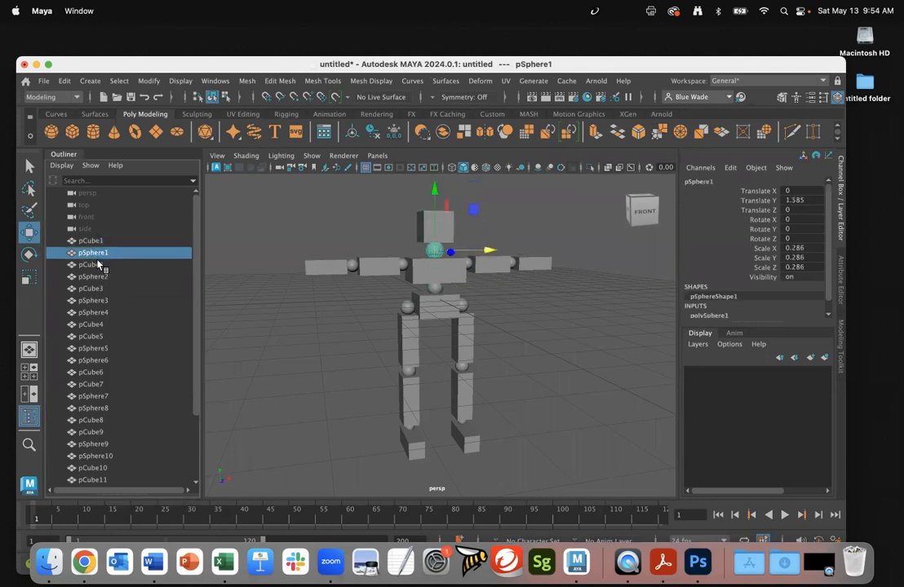
click(99, 265)
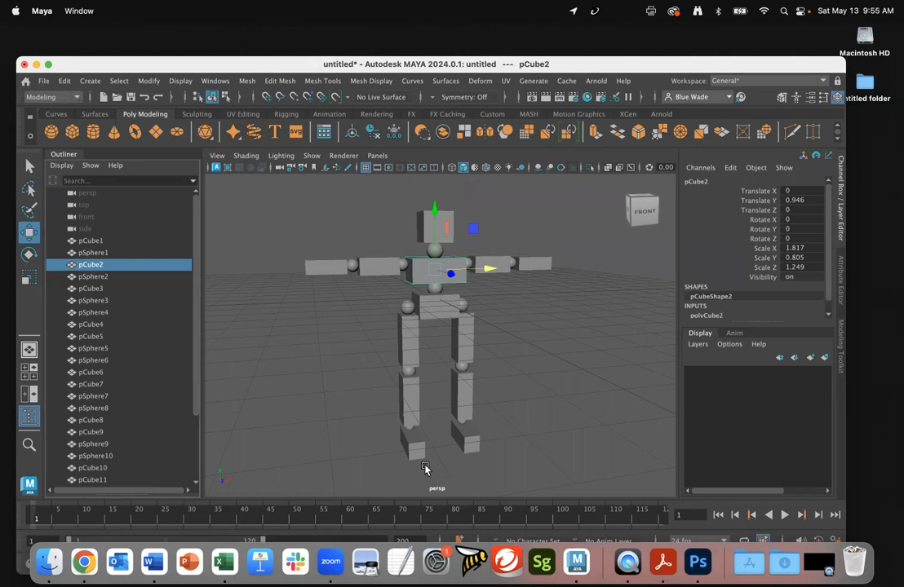
Step: Show the figure in the four-view layout and return to the single perspective view
click(34, 378)
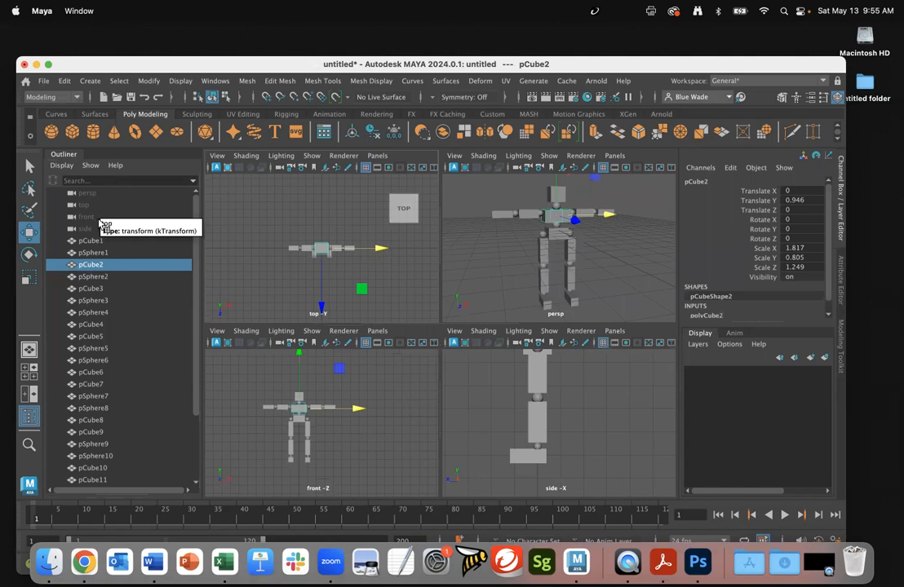
click(29, 351)
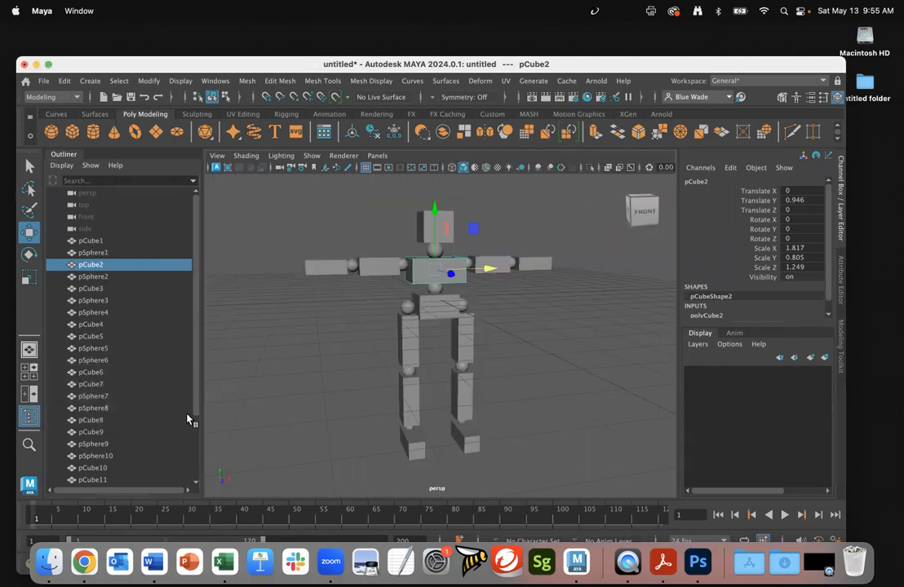
drag(195, 407, 198, 325)
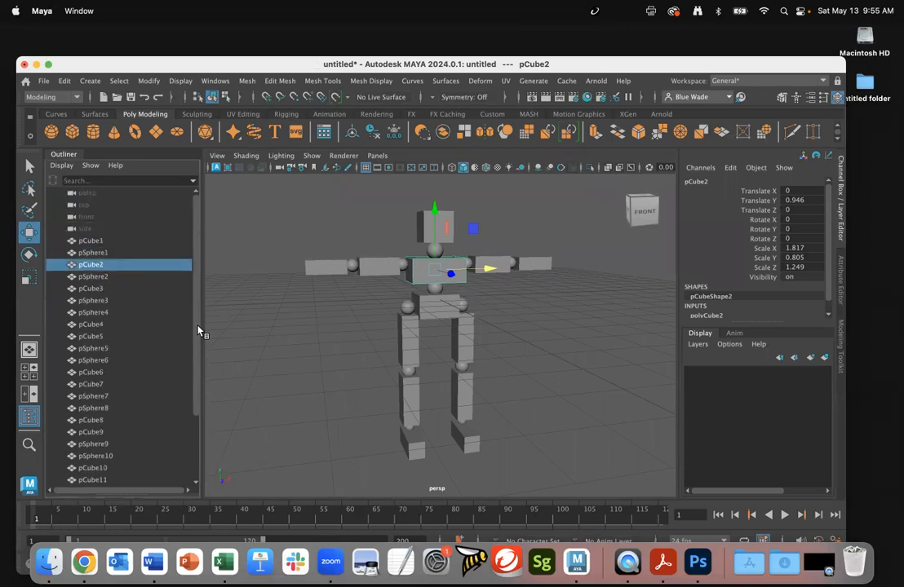
Step: Rename the top cube of the figure, pCube1, as Head
click(92, 240)
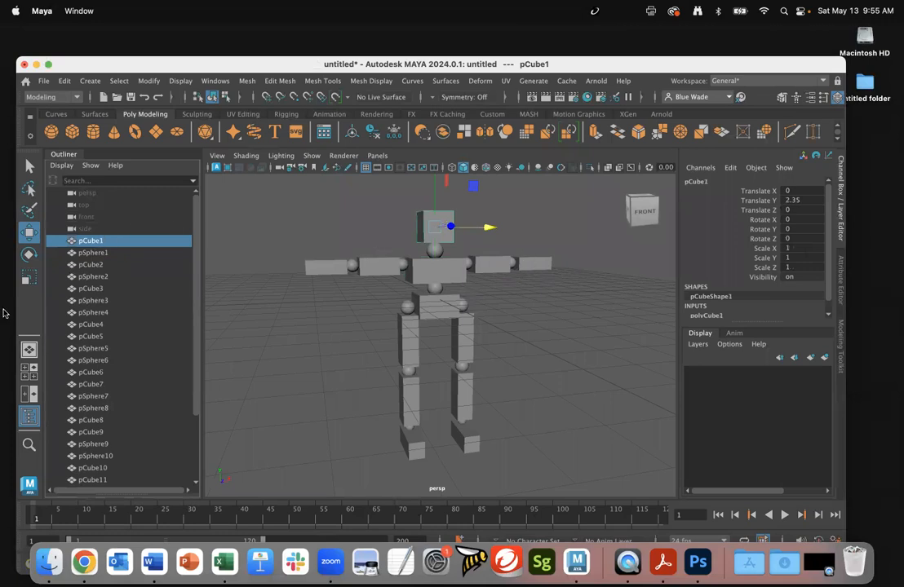
key(Return)
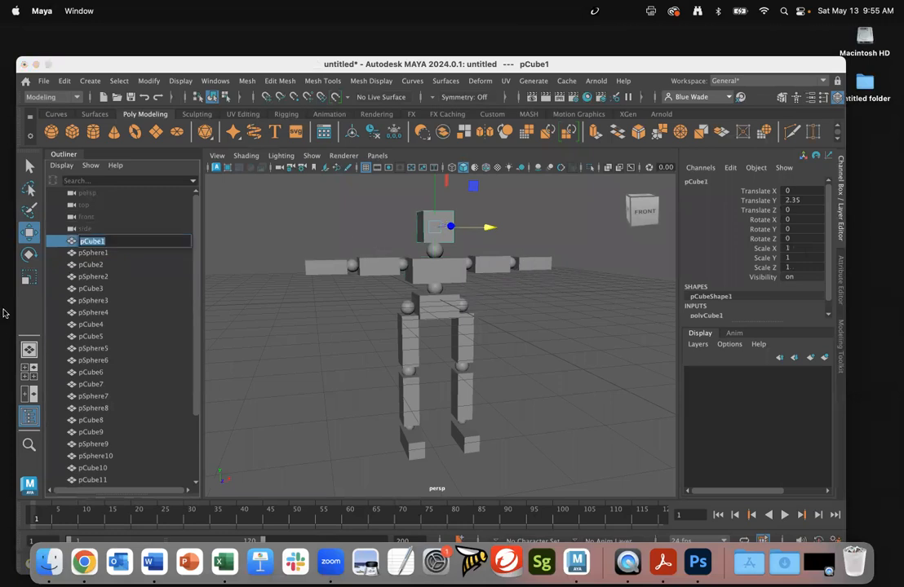
text(Head)
key(Return)
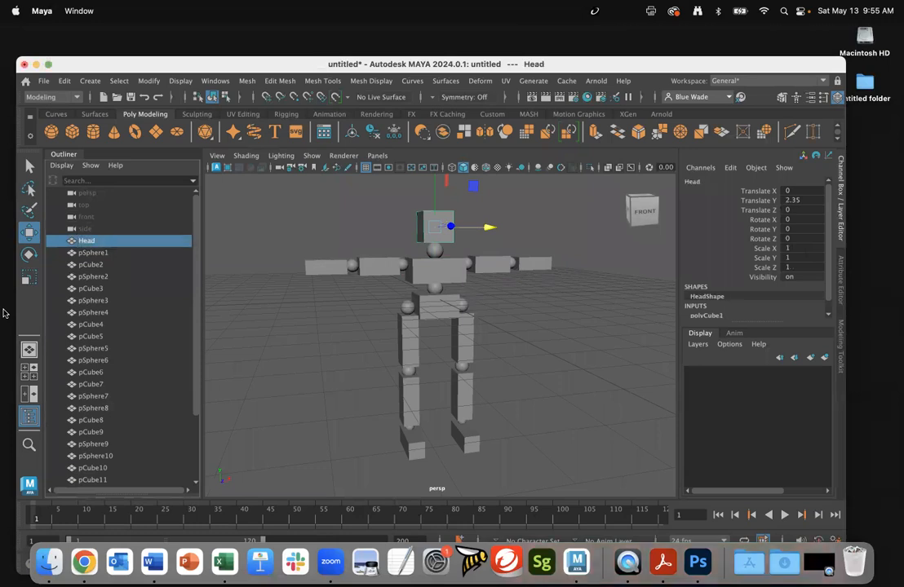
Step: Rename the sphere just below the head, pSphere1, as Neck
click(109, 254)
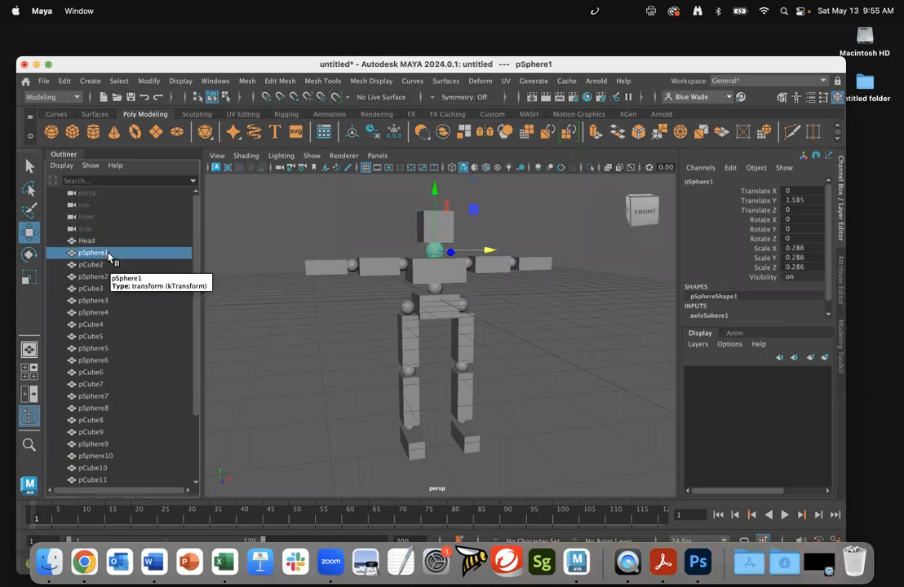
double_click(109, 253)
text(Neck)
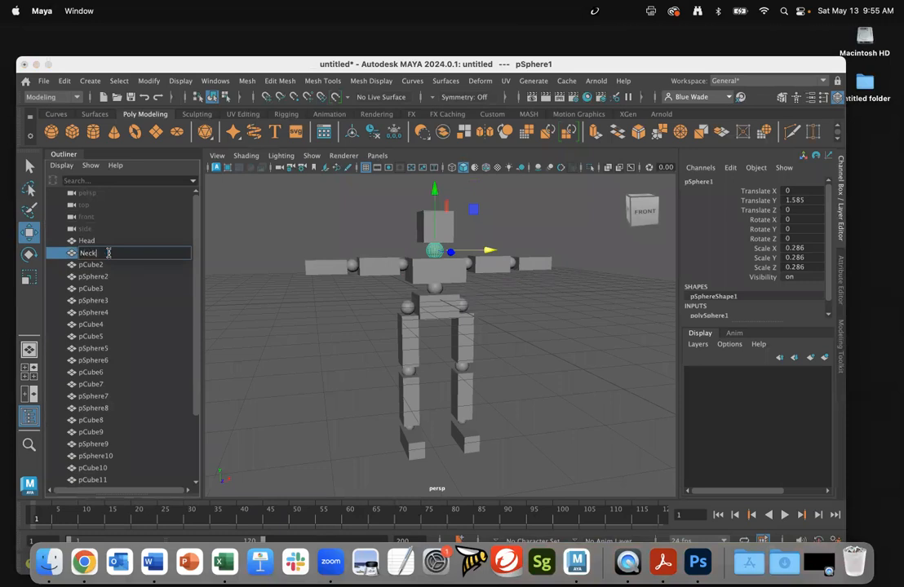
key(Return)
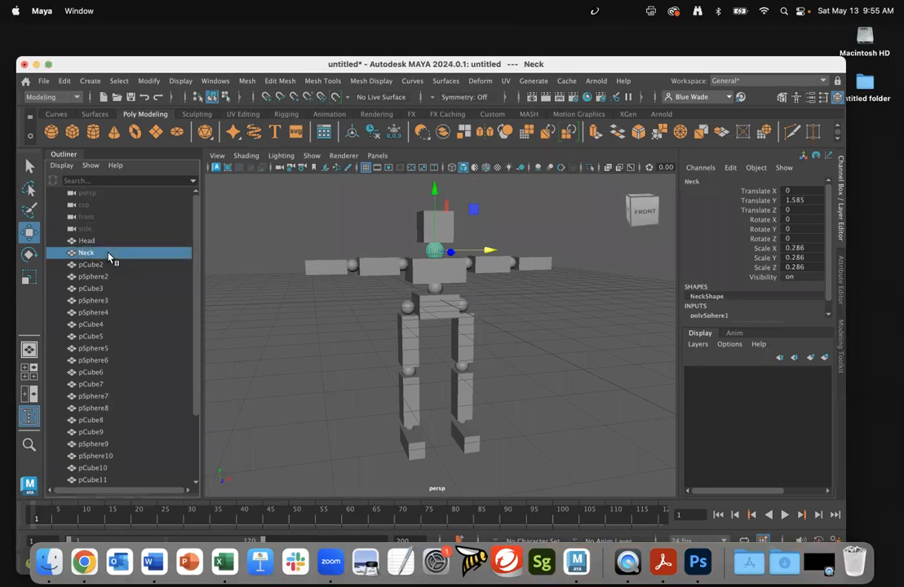
Step: Rename the upper torso cube, pCube2, as Chest
click(109, 264)
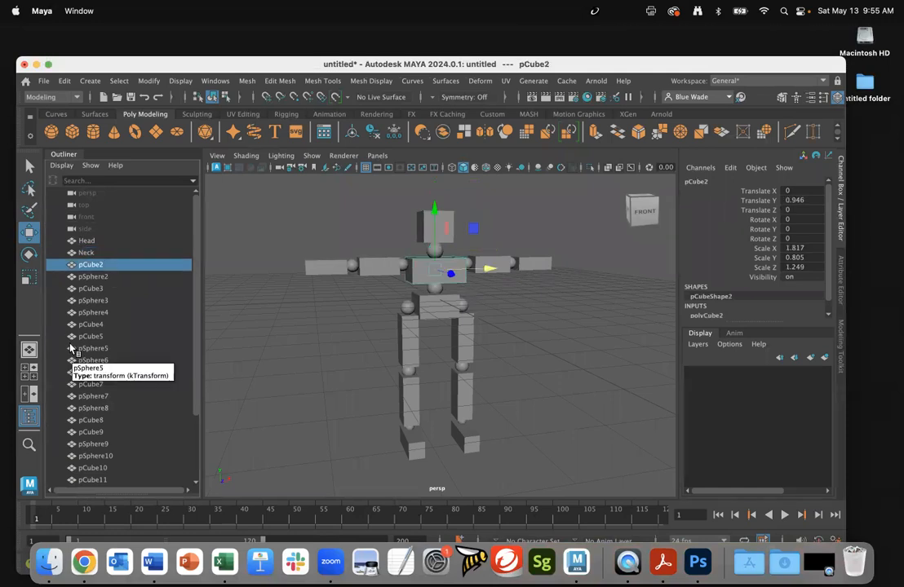
key(Return)
text(Chest)
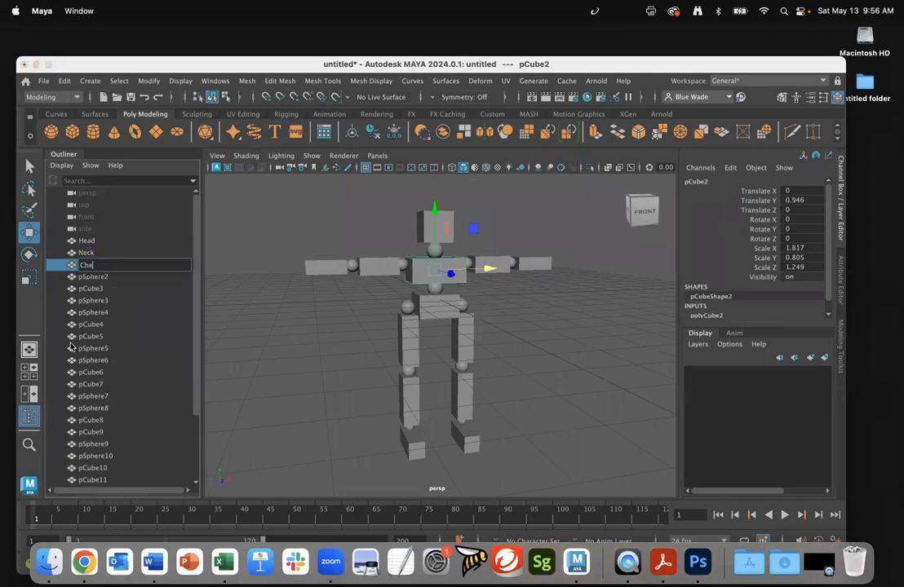
key(Return)
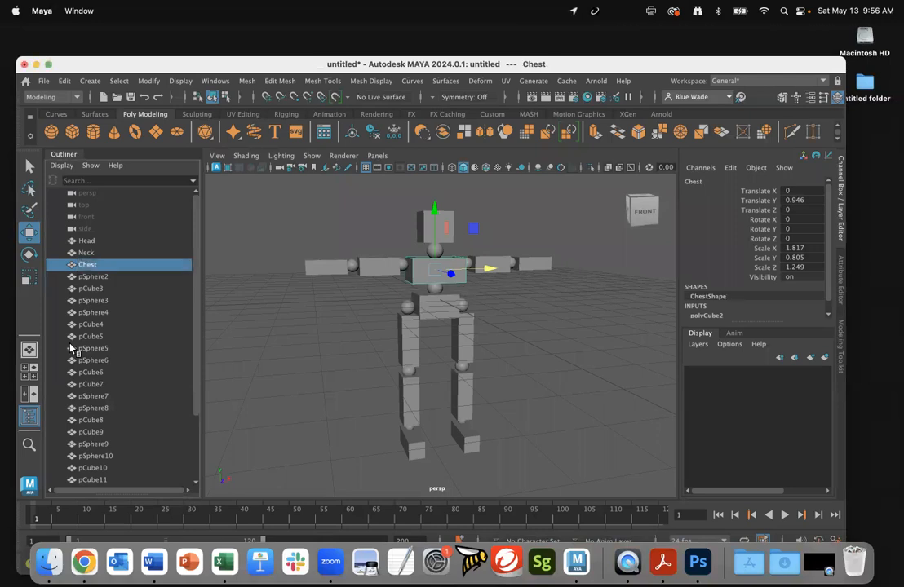
Step: Rename the sphere below the chest, pSphere2, as Waist
click(104, 278)
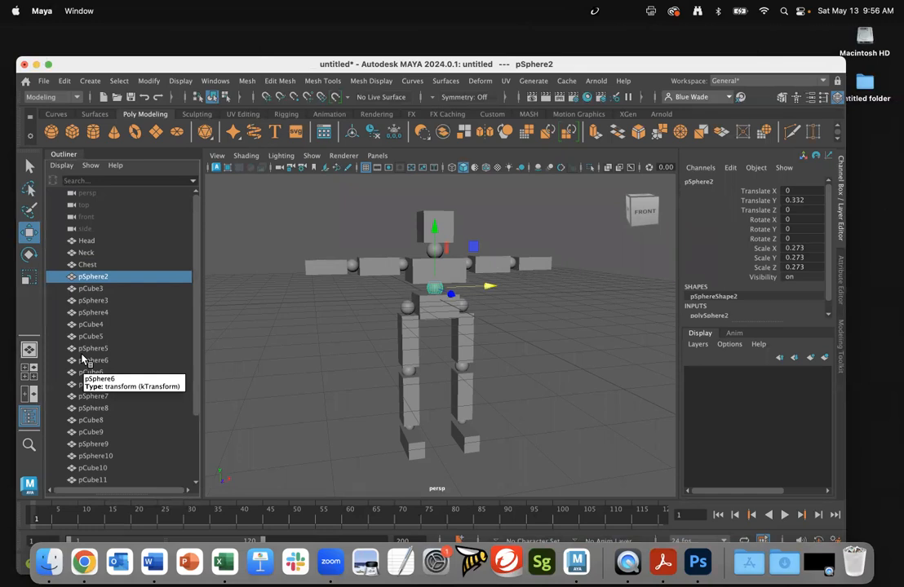
key(shift+w)
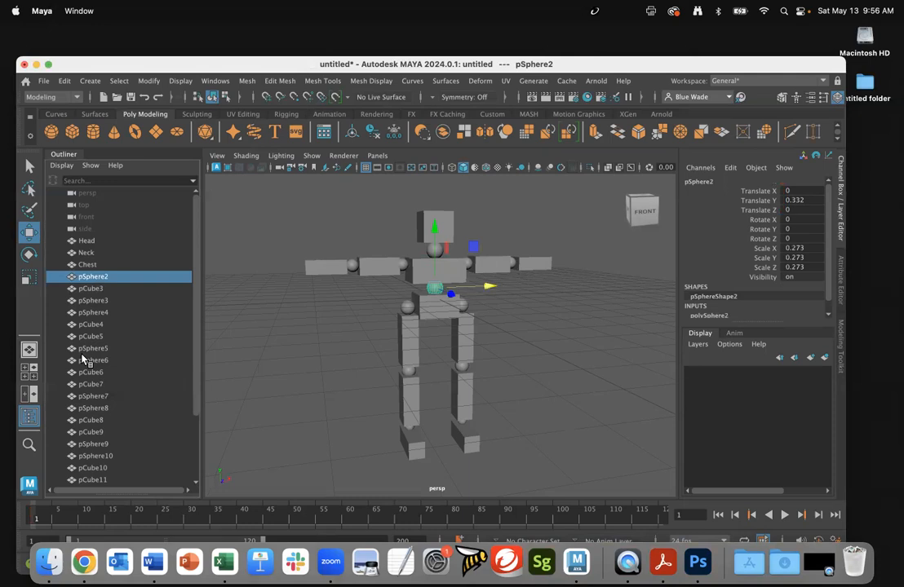
key(Return)
text(Waist)
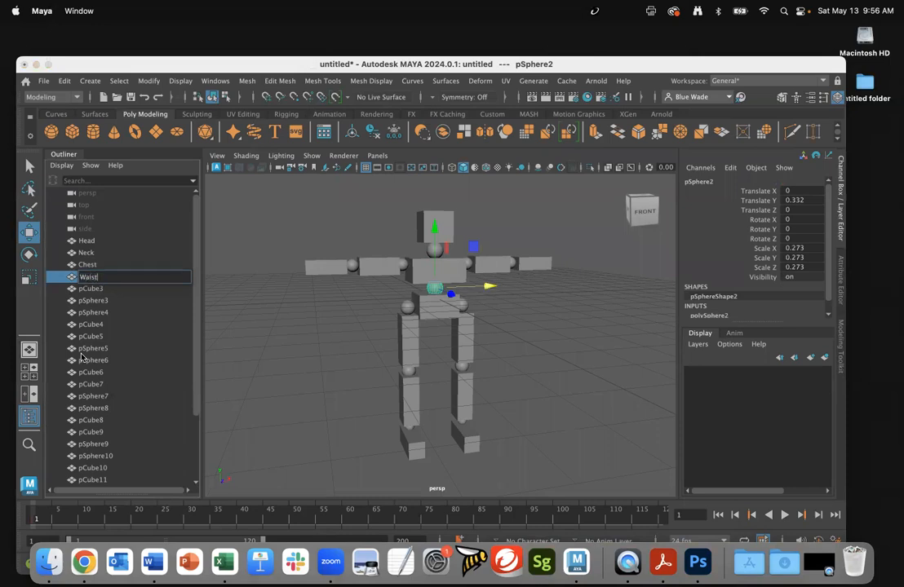
key(Return)
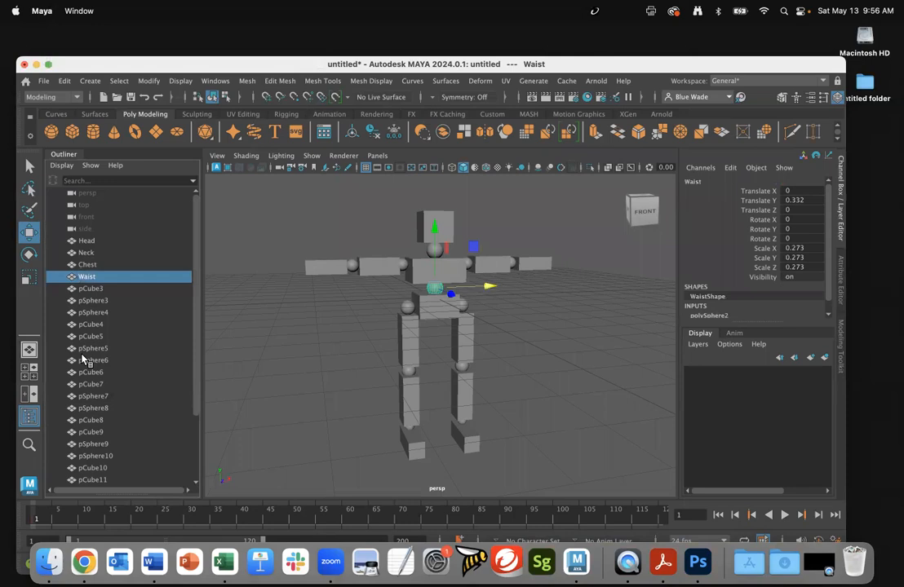
key(Down)
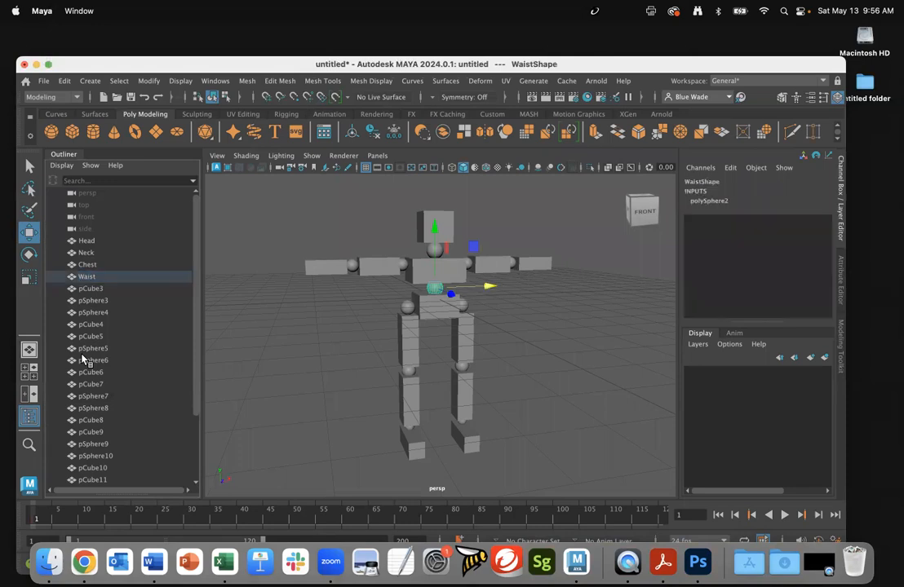
key(Up)
Step: Rename the pelvis cube below the waist sphere, pCube3, as Trunk
click(90, 290)
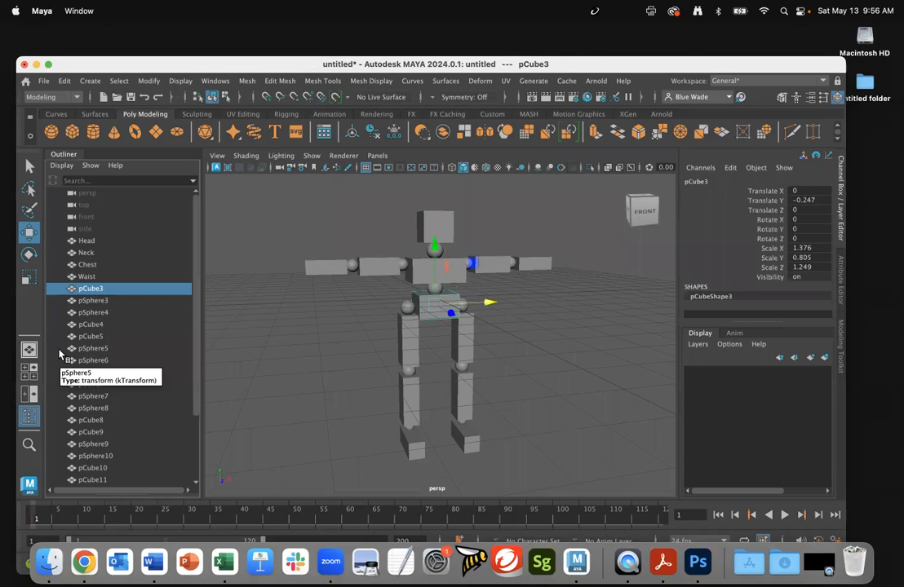
key(Return)
text(Tru)
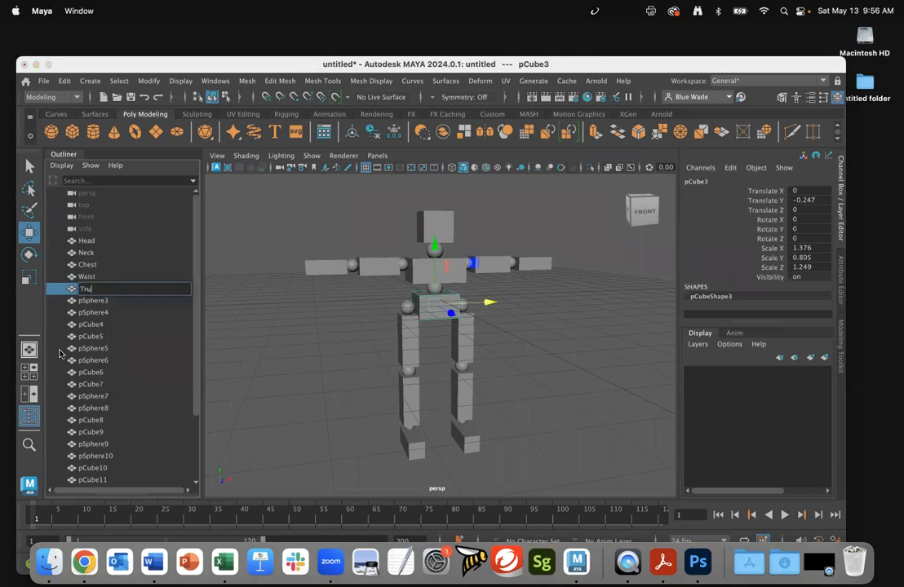
text(nk)
key(Return)
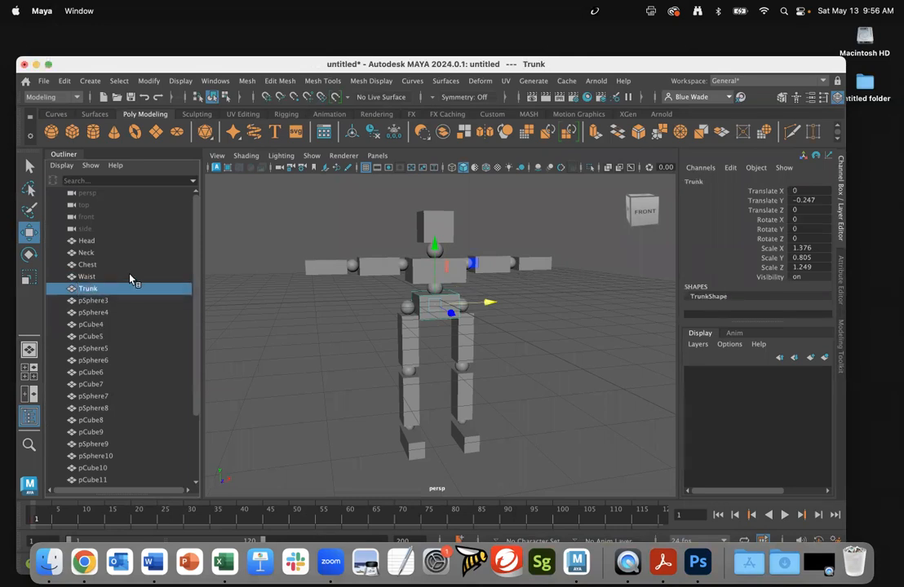
Step: Rename pSphere3, the hip sphere on the negative X side of the trunk, as LtHipJoint
click(107, 302)
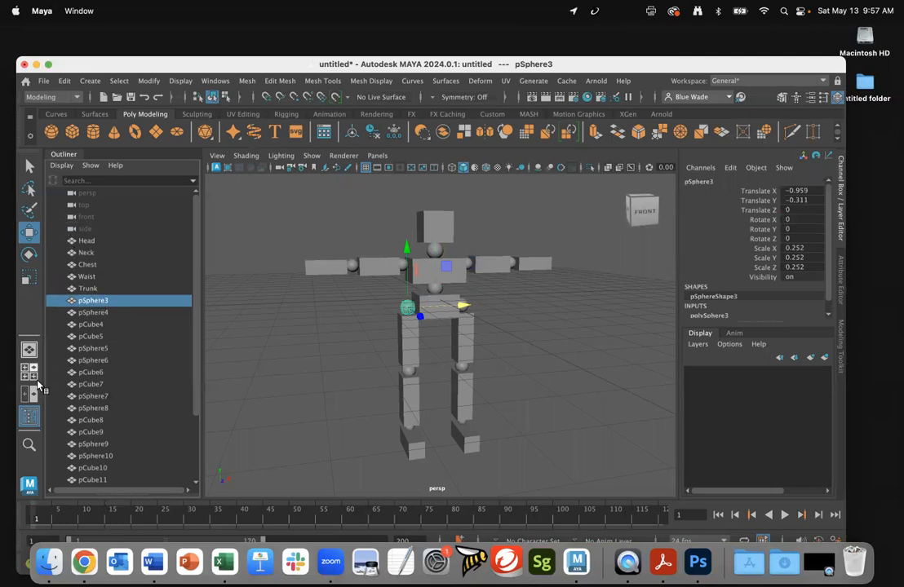
key(Return)
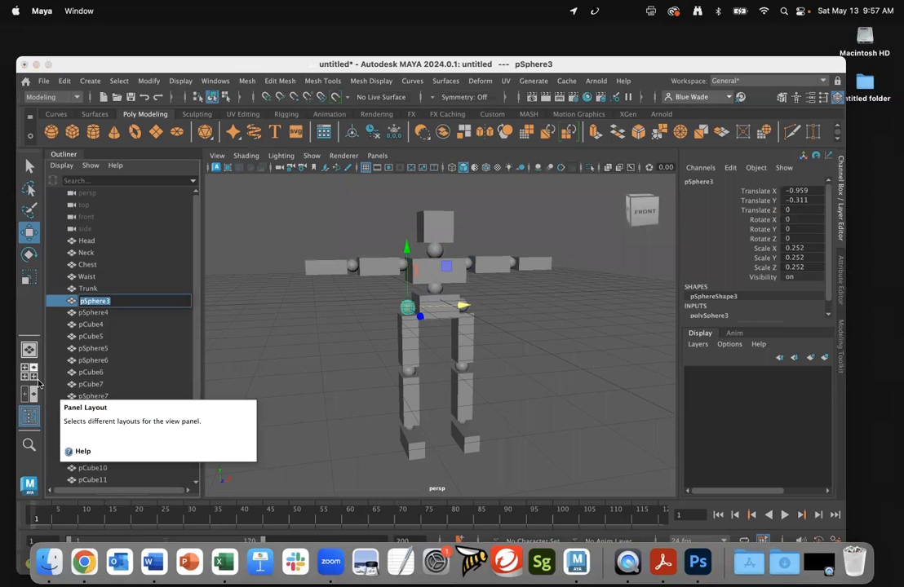
text(Lt)
text(Joint)
key(BackSpace)
key(BackSpace)
key(BackSpace)
key(BackSpace)
key(BackSpace)
text(HipJoint)
key(Return)
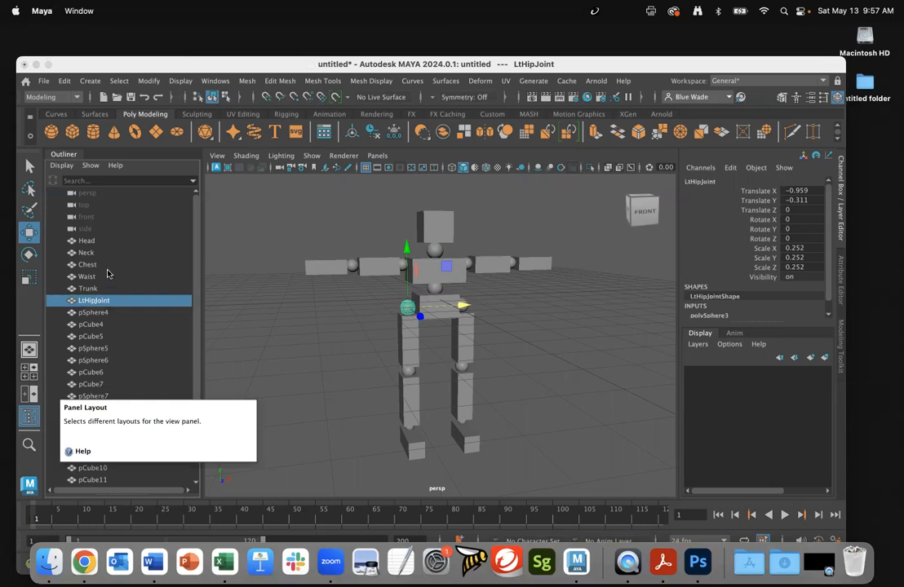
Step: Rename the neck sphere, Neck, as NeckJoint in the Outliner
click(88, 254)
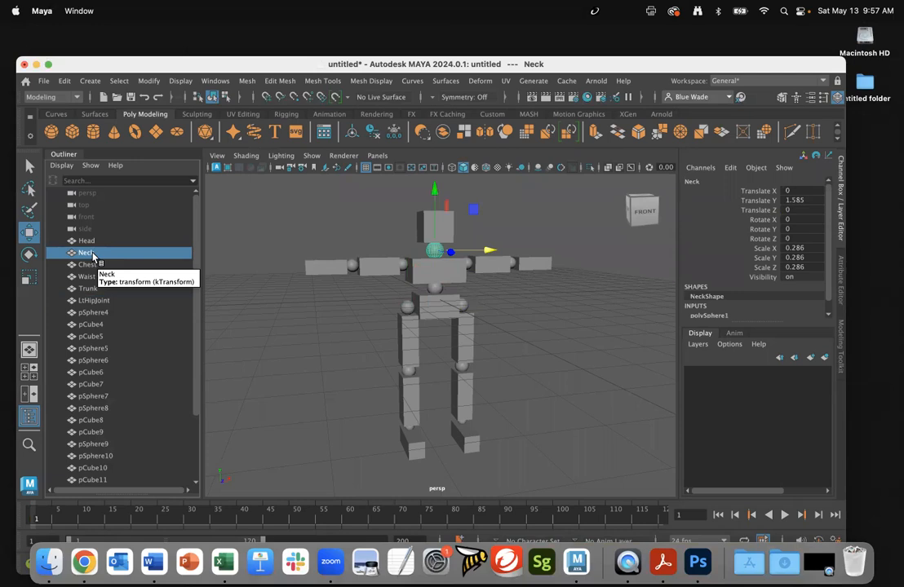
double_click(91, 254)
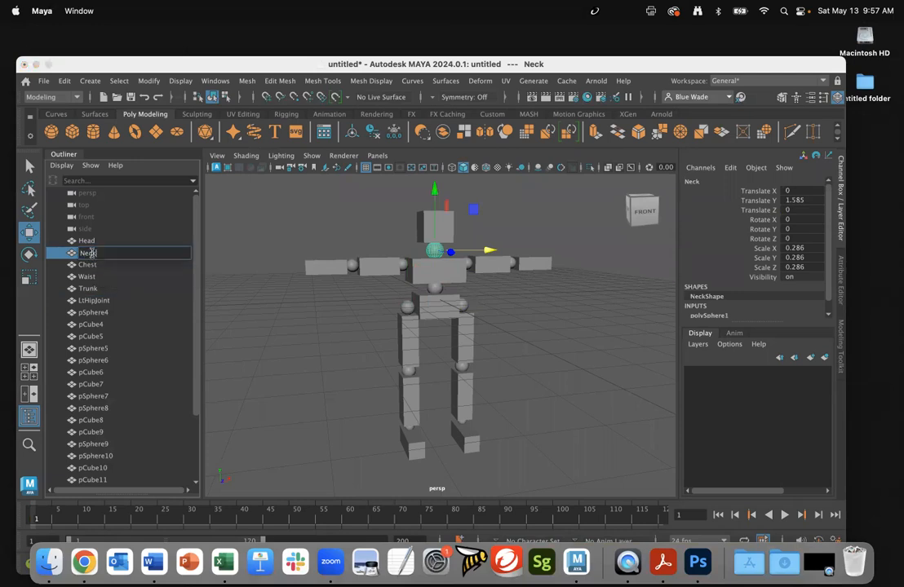
text(Joint)
key(Return)
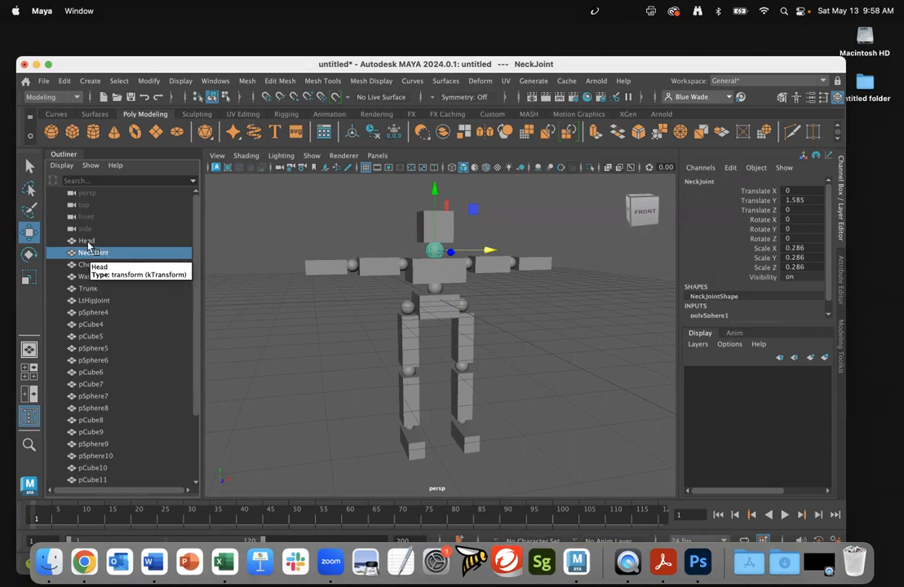
Step: Try to parent the Head cube to NeckJoint in the Outliner
click(88, 244)
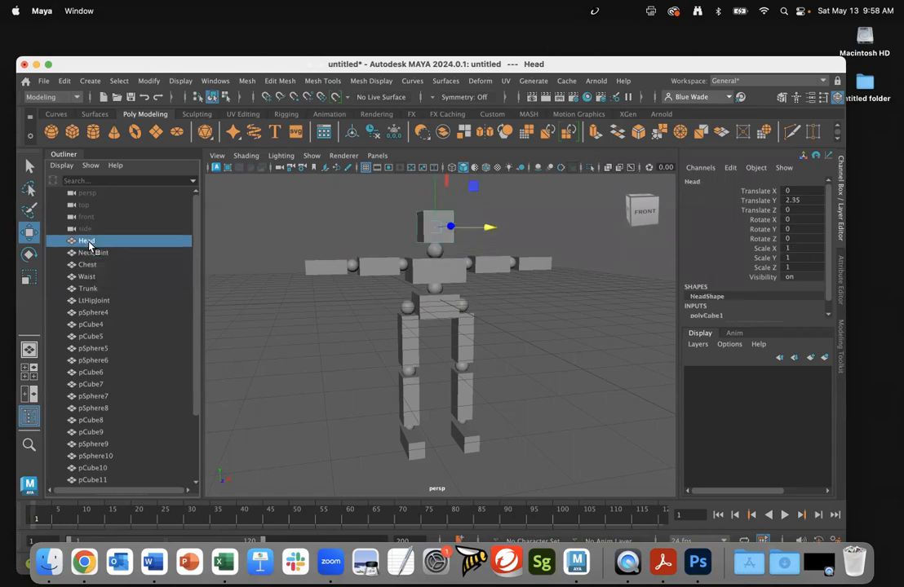
drag(90, 245, 100, 259)
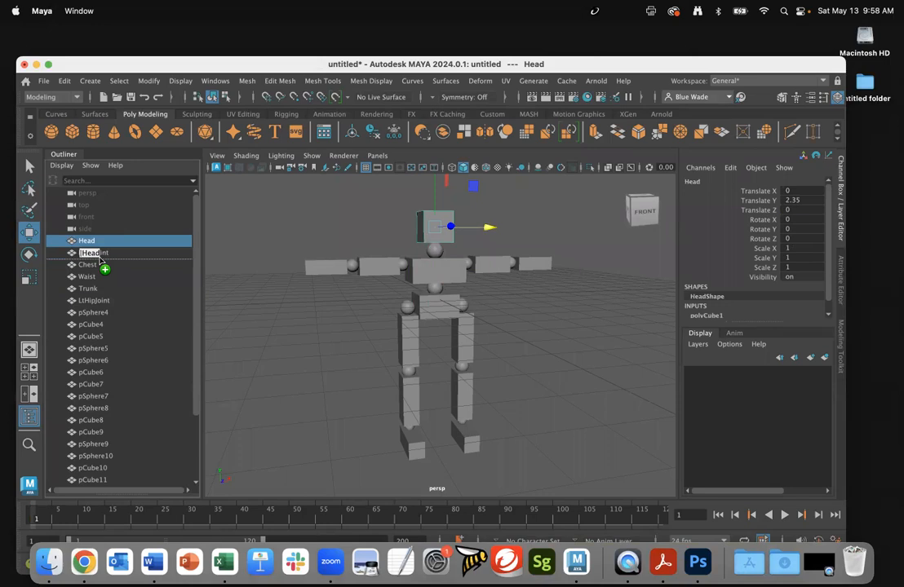
drag(99, 259, 100, 261)
click(93, 241)
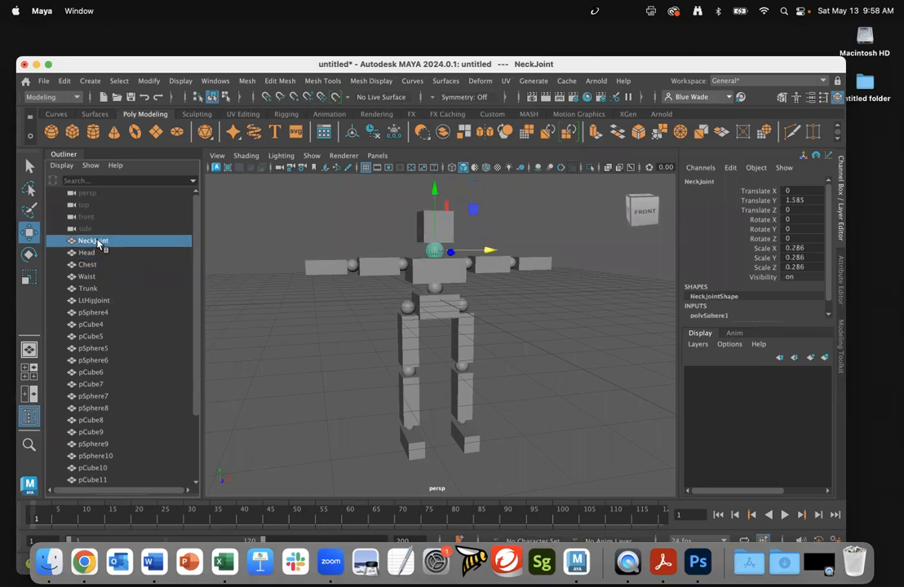
Step: Make the Head cube a child of NeckJoint and expand NeckJoint's hierarchy
click(91, 254)
drag(92, 258, 99, 242)
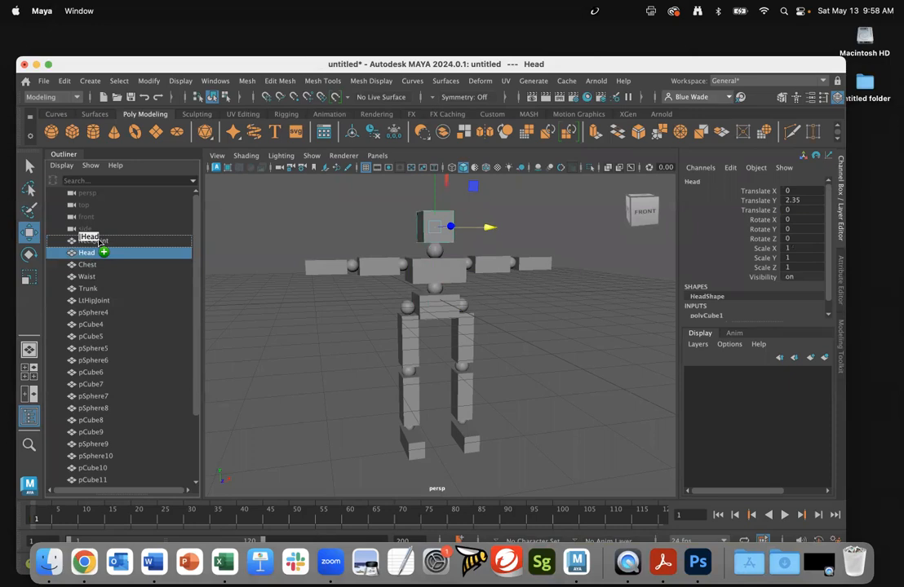
drag(99, 241, 99, 242)
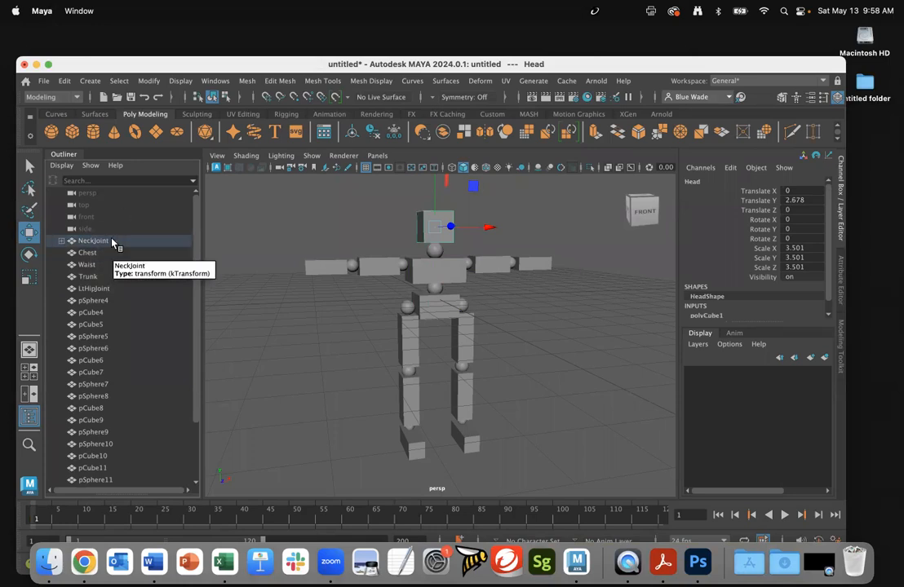
click(61, 242)
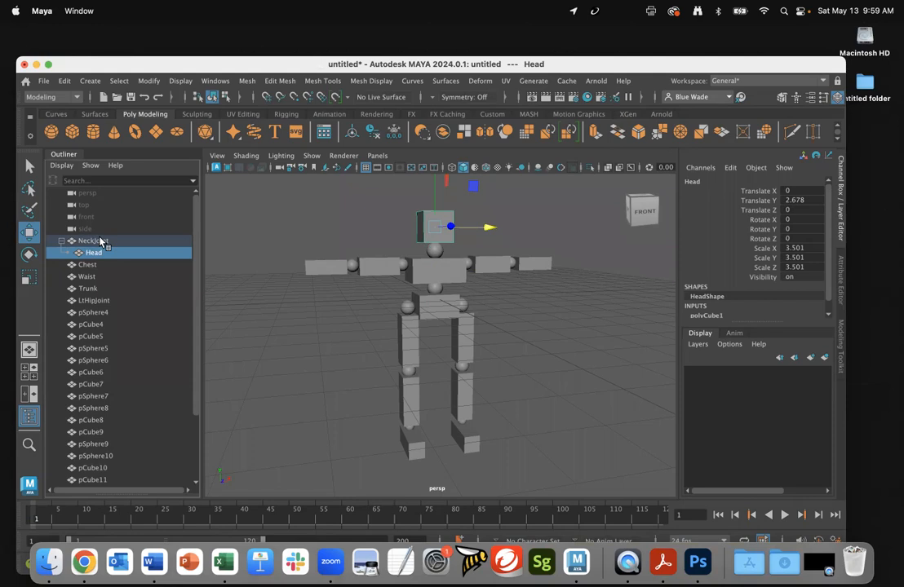
Step: Test-rotate NeckJoint with its child head about the X and Y axes, undoing each rotation
click(100, 240)
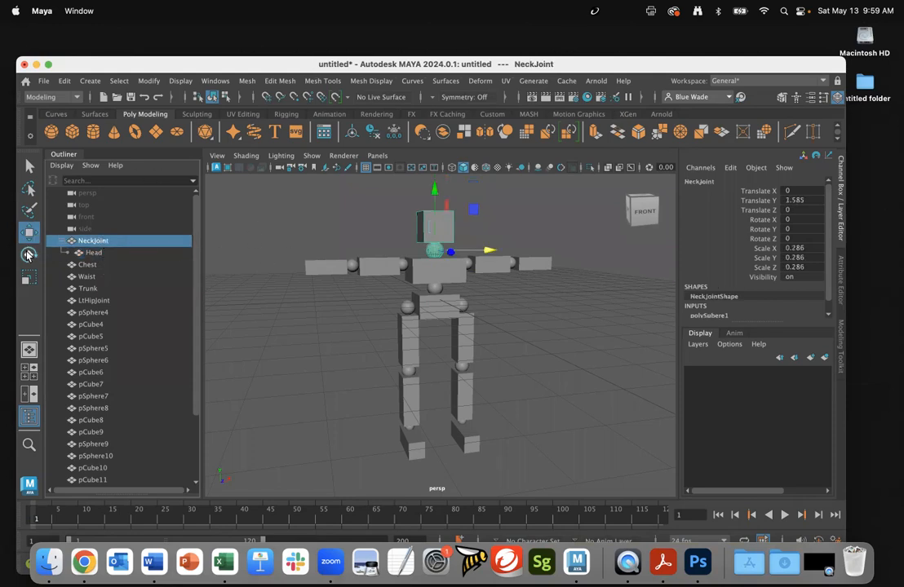
key(e)
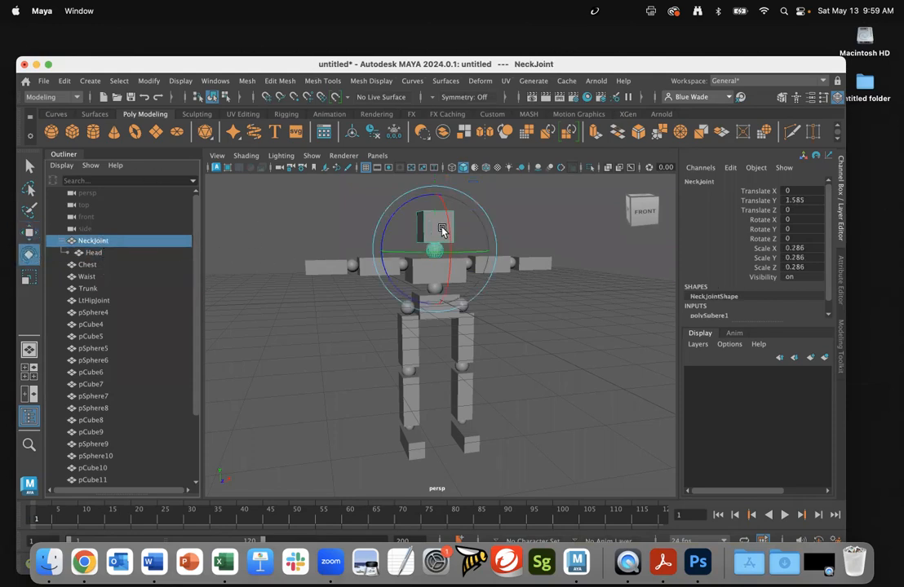
drag(450, 225, 455, 246)
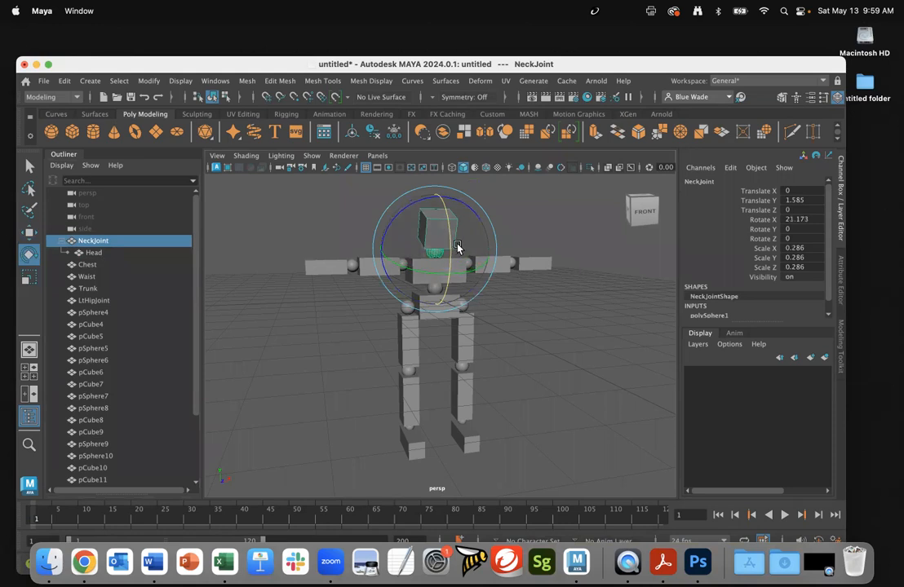
key(ctrl+z)
mouse_move(438, 256)
mouse_down()
mouse_move(430, 252)
mouse_move(452, 255)
mouse_up()
key(ctrl+z)
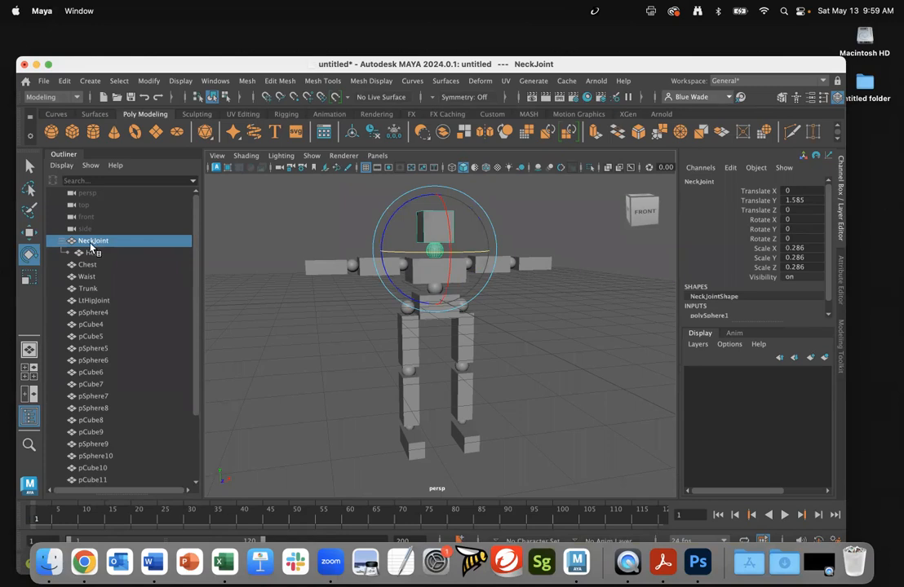
Step: Collapse NeckJoint's hierarchy and rename LtHipJoint, the hip sphere on the negative X side, as RtHipJoint
drag(72, 245, 62, 244)
click(62, 242)
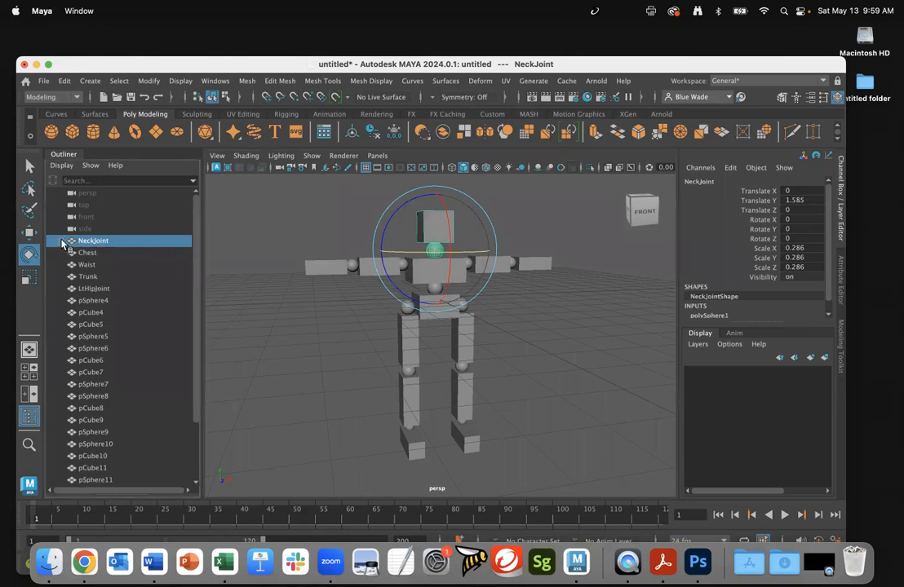
click(105, 288)
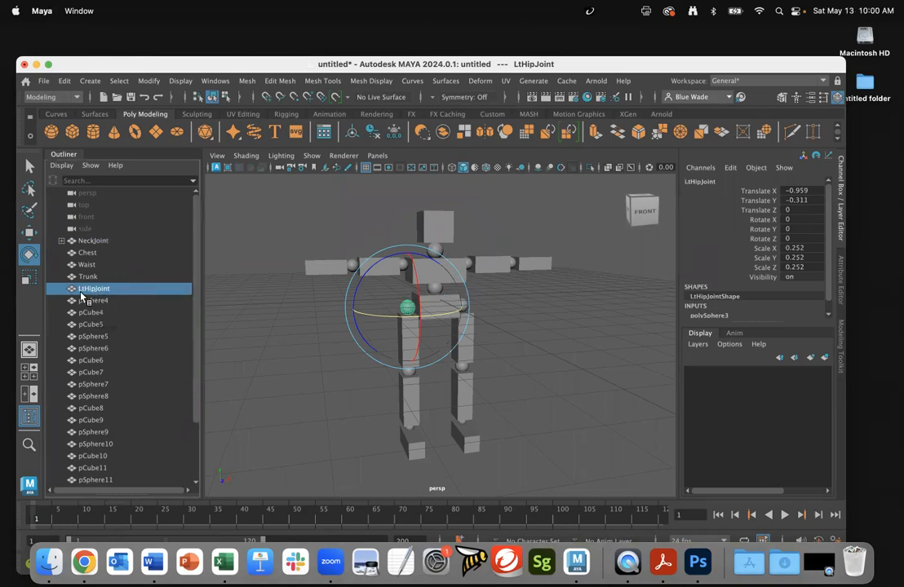
key(Return)
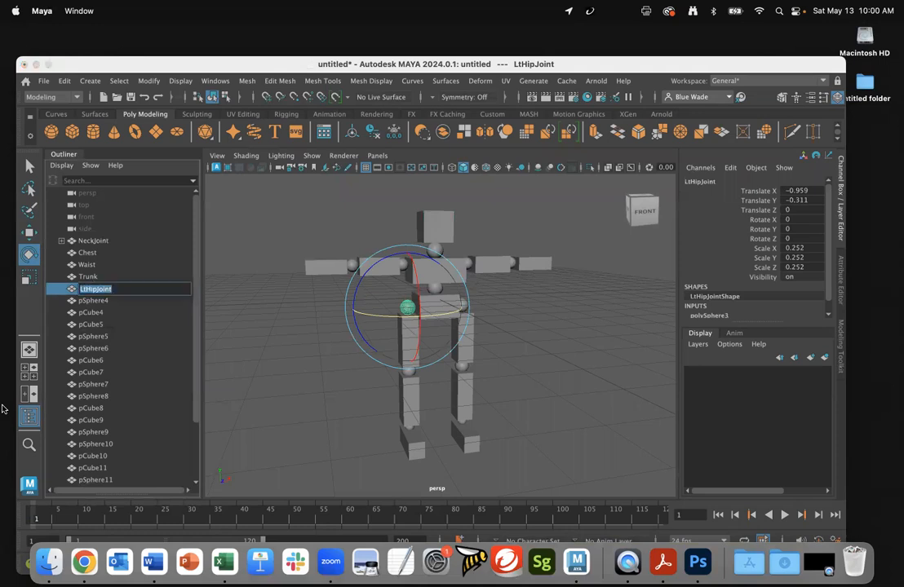
click(82, 292)
key(BackSpace)
text(R)
key(Return)
Step: Select the RtHipJoint sphere in the viewport and switch to the Move tool
click(120, 336)
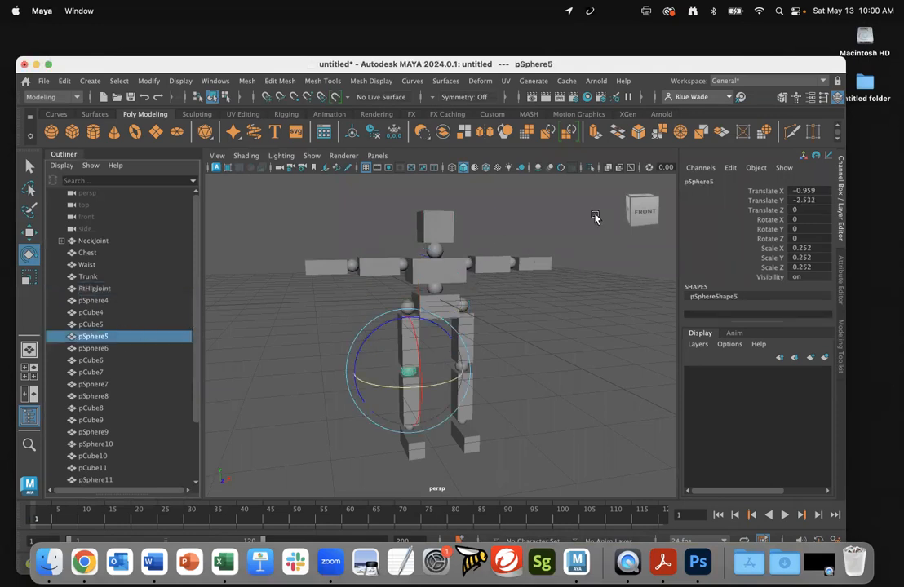
click(326, 311)
click(407, 308)
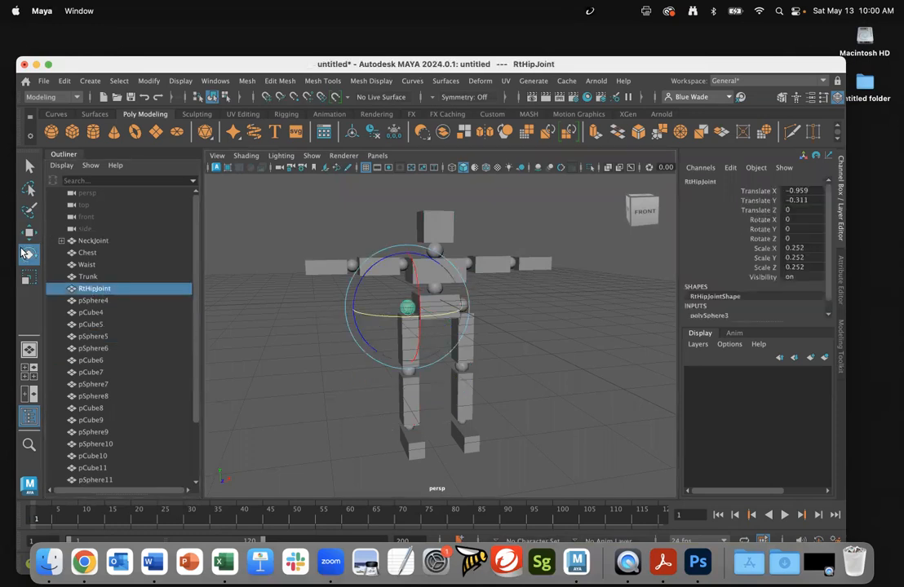
click(29, 233)
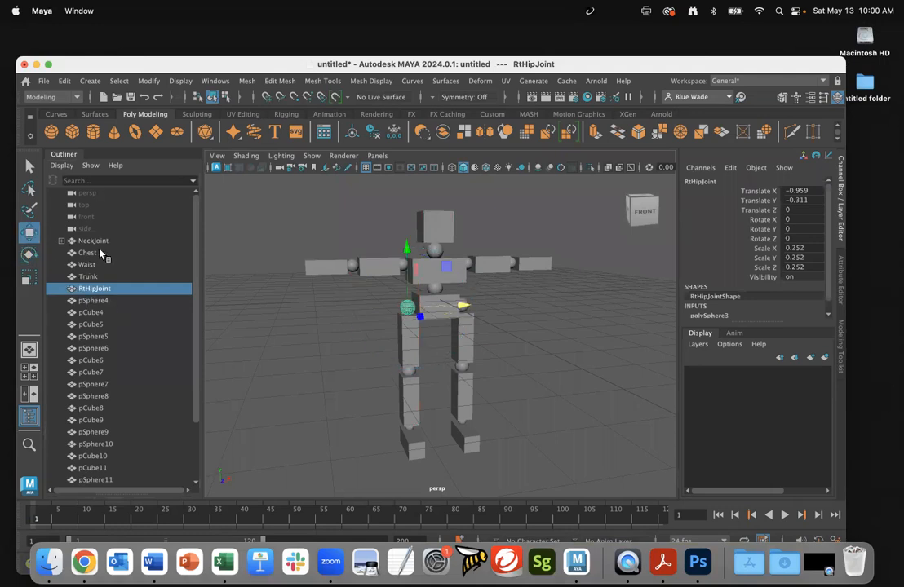
Step: Rename pSphere4, the hip sphere on the positive X side of the trunk, as LtHipJoint
click(92, 301)
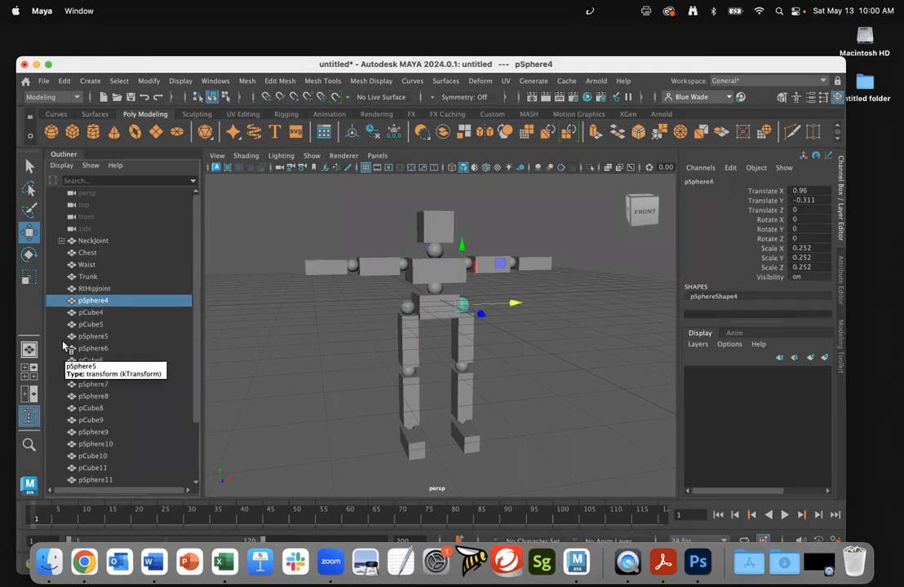
key(Return)
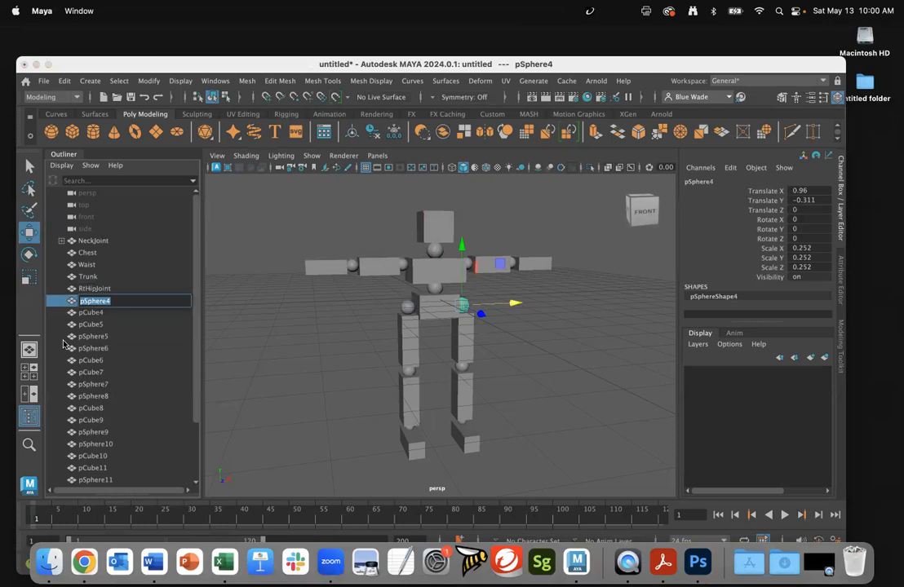
text(L)
text(L)
text(Hi)
text(pJo)
text(int)
key(Return)
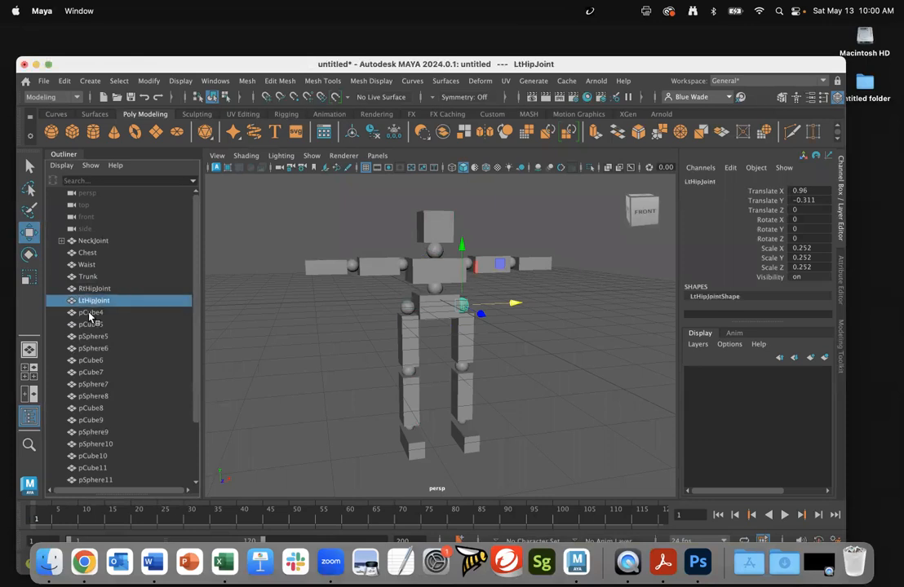
Step: Rename pCube4, the upper-leg cube below RtHipJoint, as Rt_Thigh
click(90, 314)
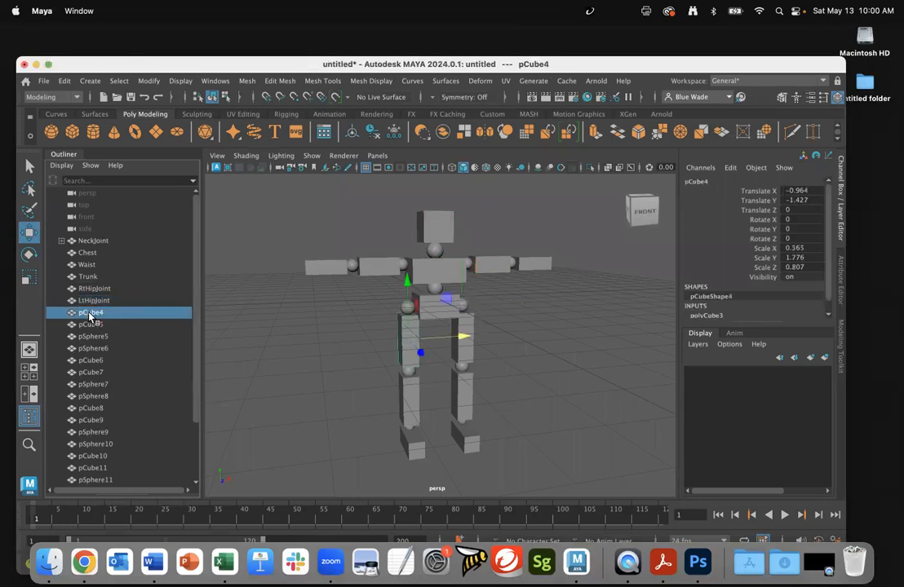
click(96, 300)
click(97, 313)
double_click(95, 313)
text(Rt_Thigh)
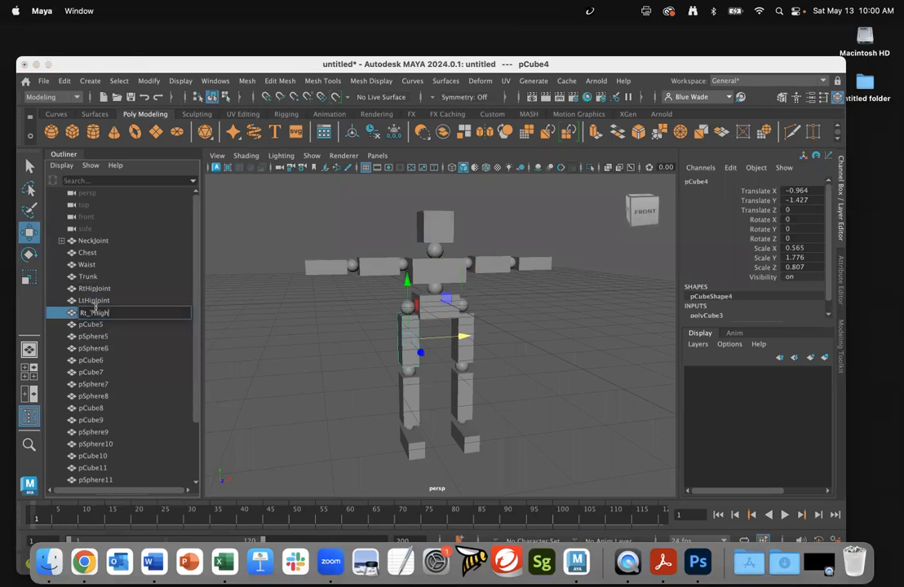
key(Return)
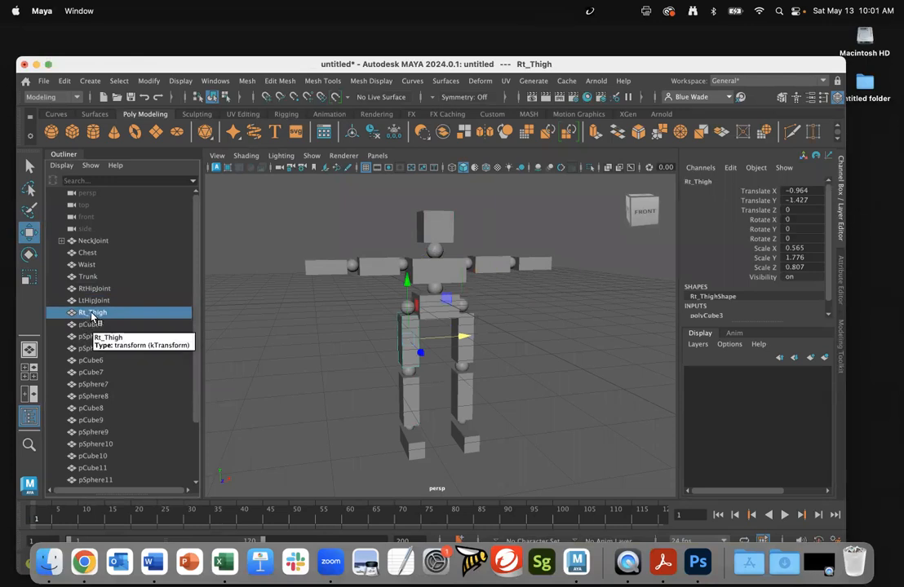
Step: Remove the underscore from the Rt_Thigh cube's name so it reads RtThigh
double_click(92, 314)
key(Return)
key(BackSpace)
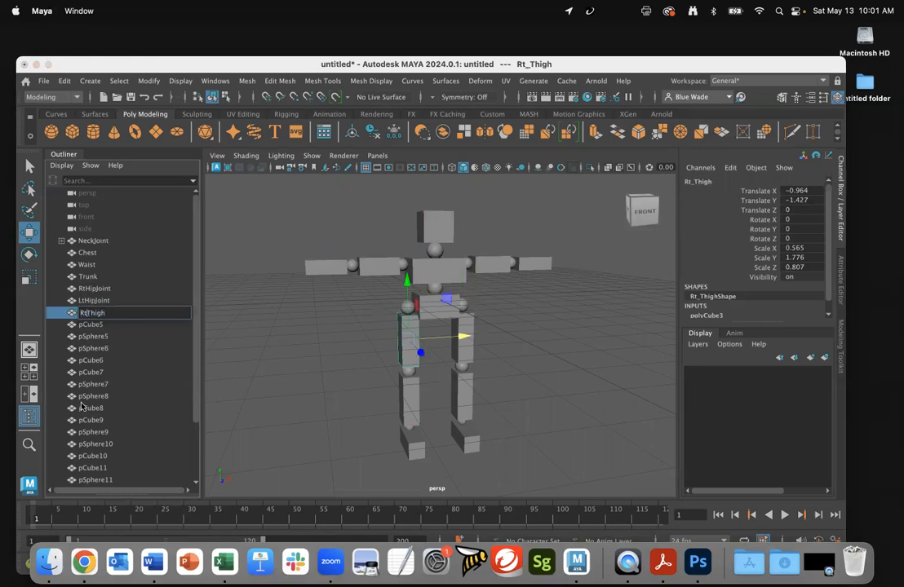
Step: Rename pCube5, the upper-leg cube below LtHipJoint, as LtThigh
click(106, 326)
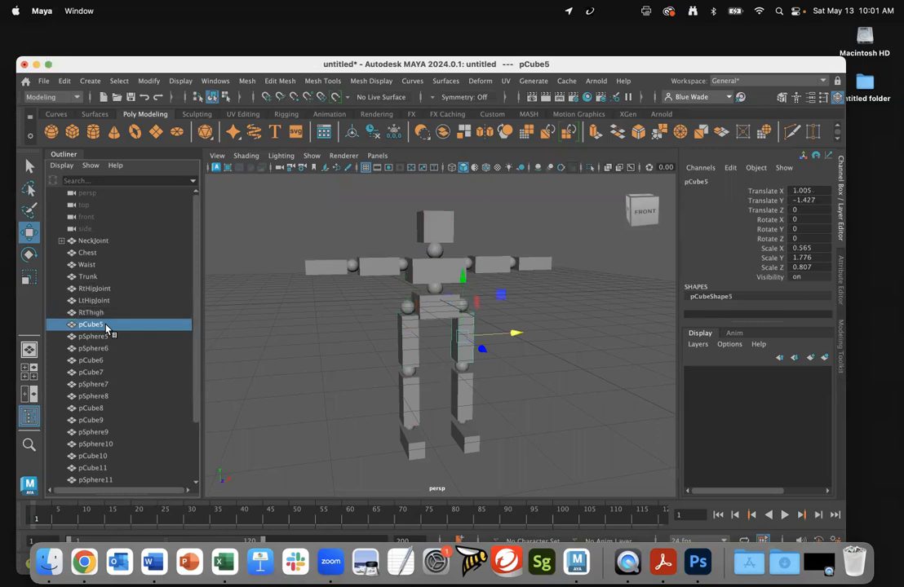
double_click(91, 325)
text(L)
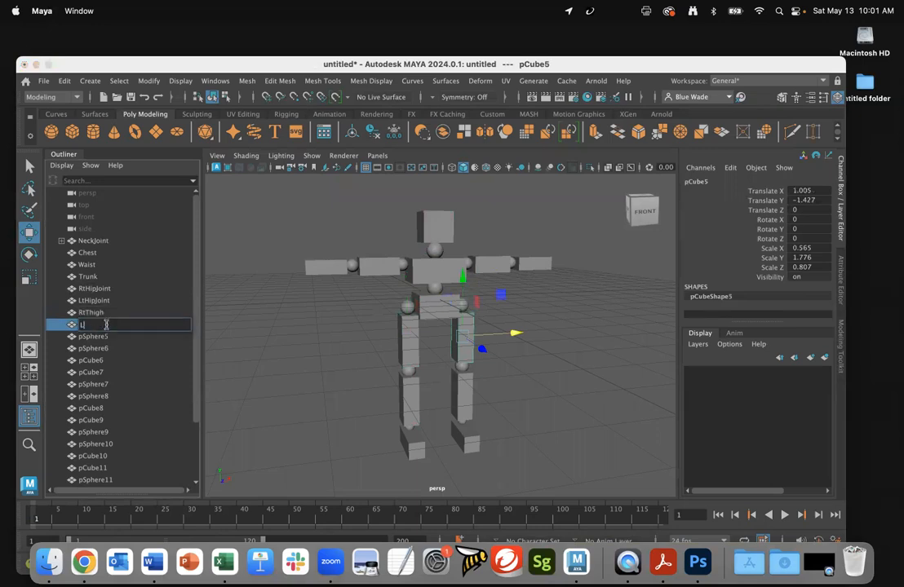
text(tThigh)
key(Return)
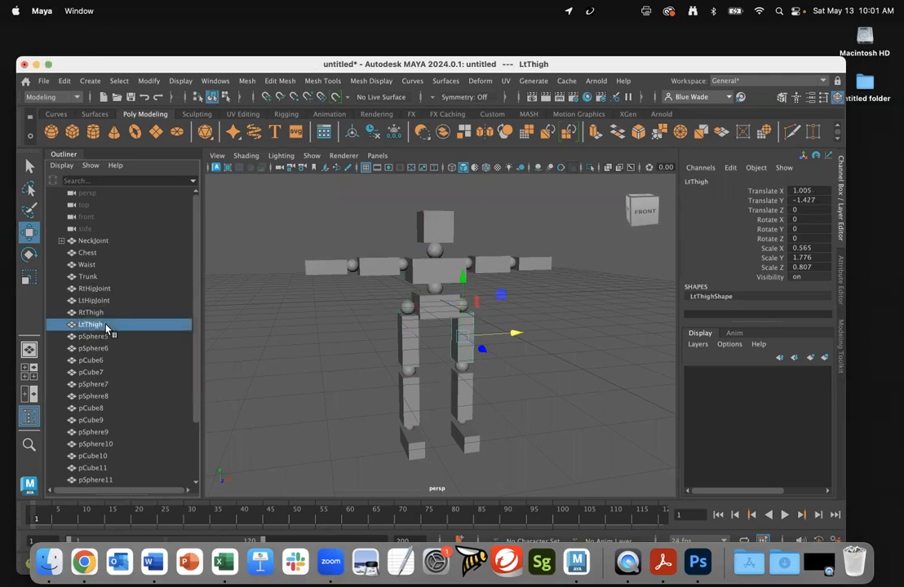
Step: Rename pSphere5, the knee sphere below RtThigh, as RtKneenJoint
click(109, 336)
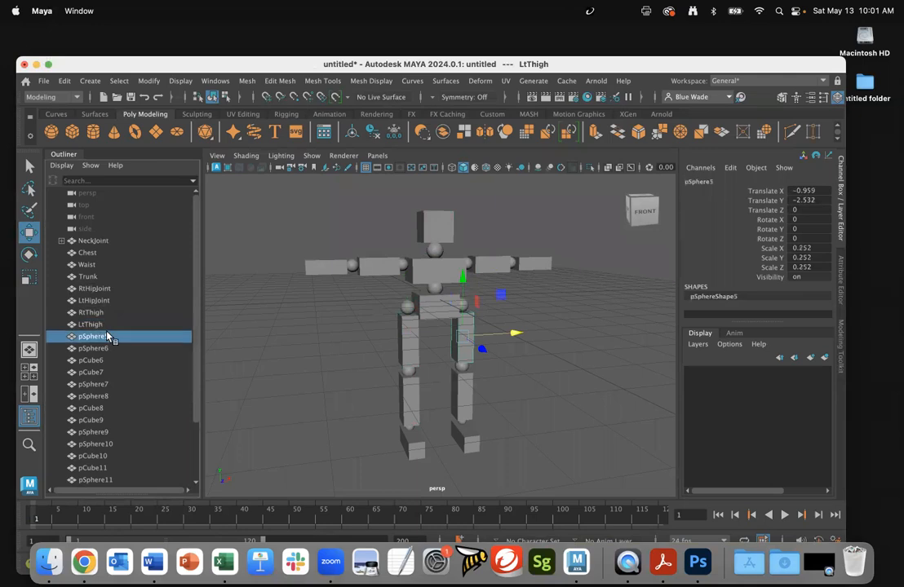
text(RtKneew)
key(BackSpace)
text(n)
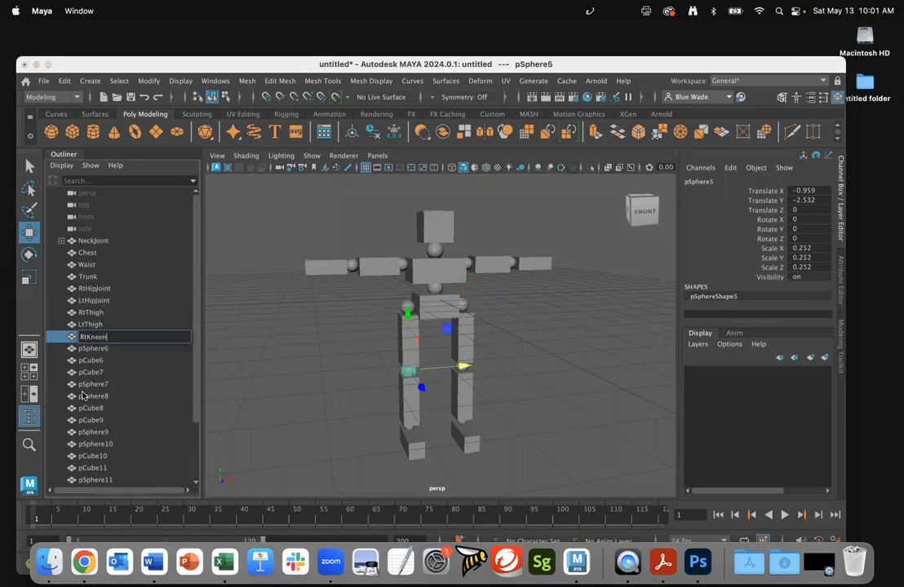
text(Joint)
key(Return)
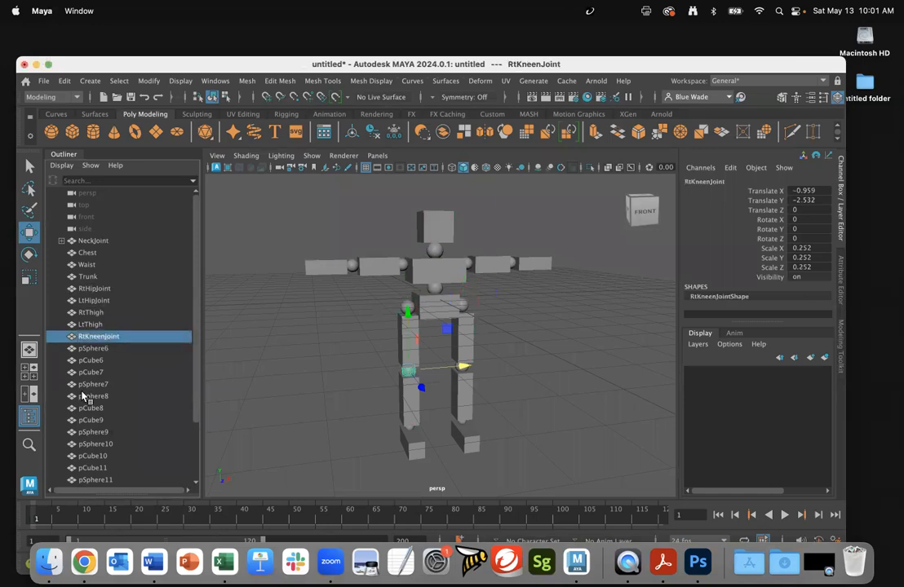
Step: Rename pSphere6, the knee sphere below LtThigh, as LtKneeJoint
click(105, 349)
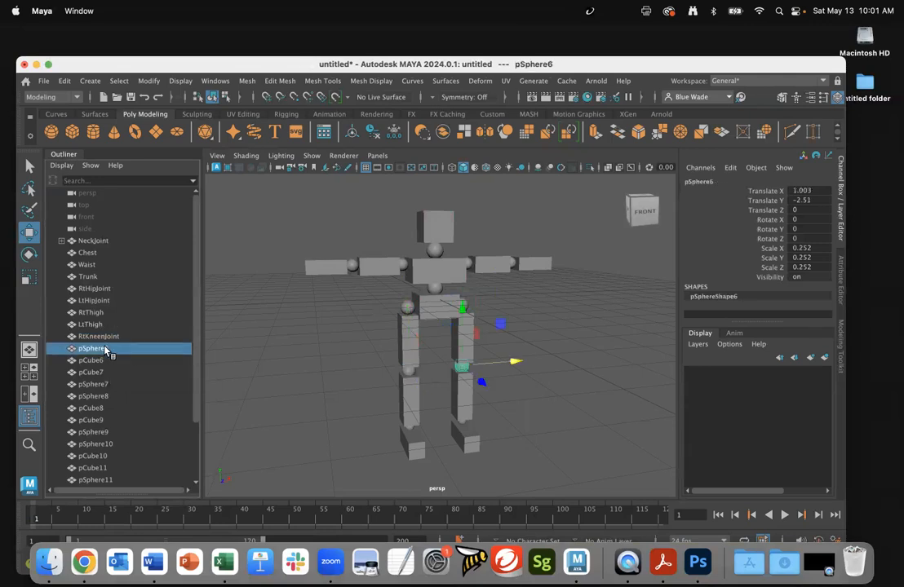
double_click(106, 349)
text(Lt)
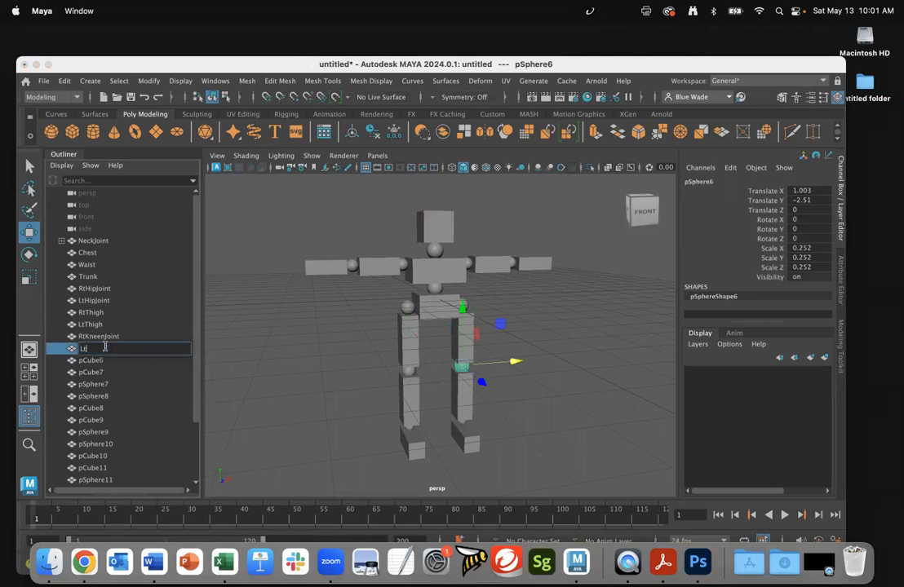
text(Kneen)
key(BackSpace)
key(BackSpace)
text(Joint)
Step: Correct the knee sphere's misspelled name RtKneenJoint to RtKneeJoint
click(101, 338)
double_click(102, 339)
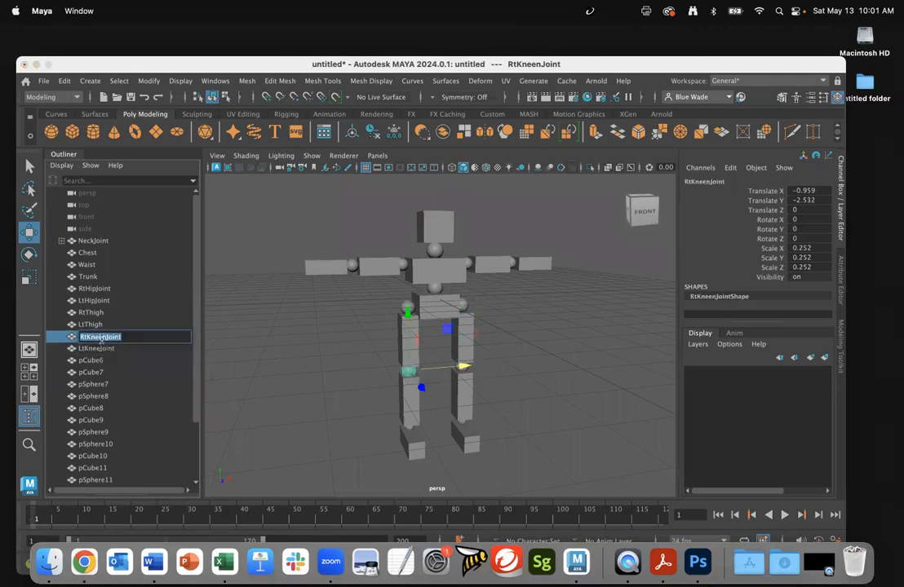
click(107, 336)
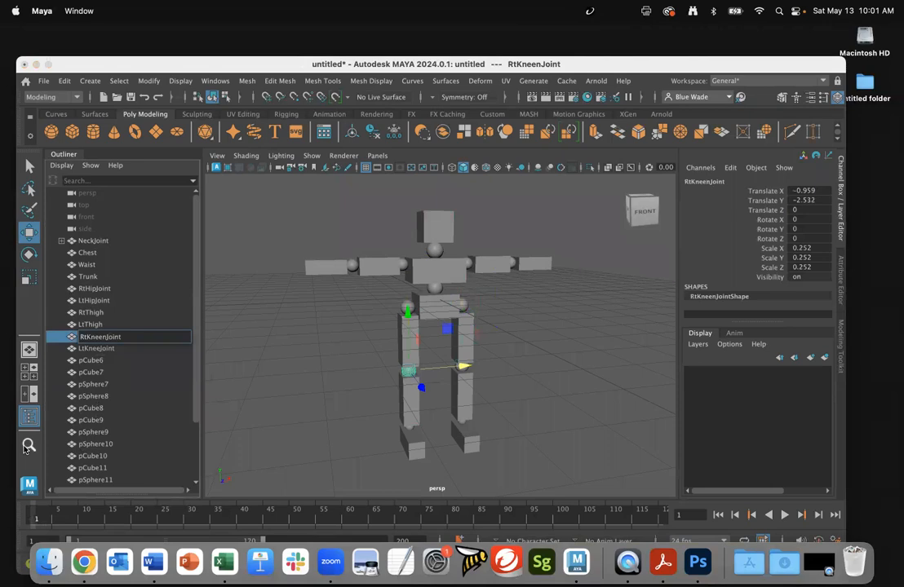
key(BackSpace)
click(103, 383)
Step: Rename pCube6, the lower-leg cube below RtKneeJoint, as RtLeg
click(99, 361)
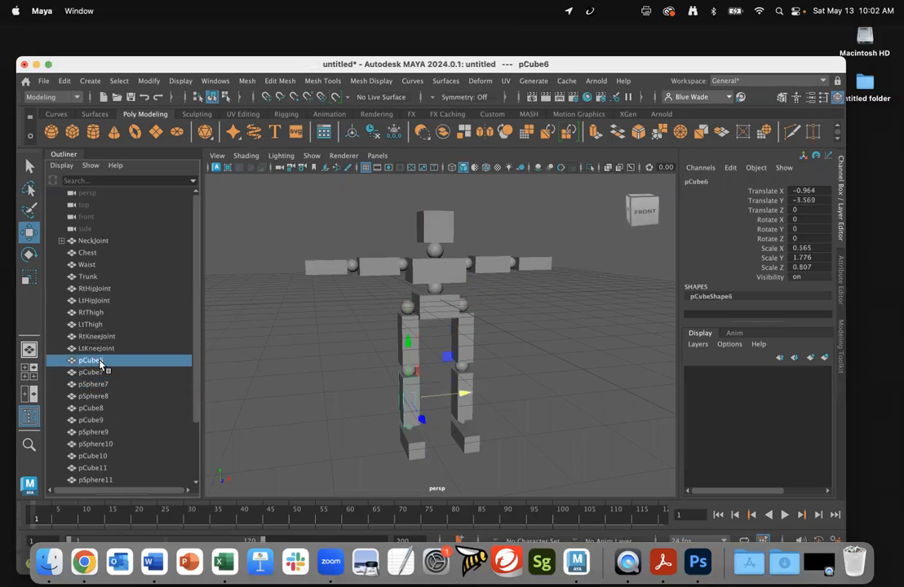
double_click(99, 360)
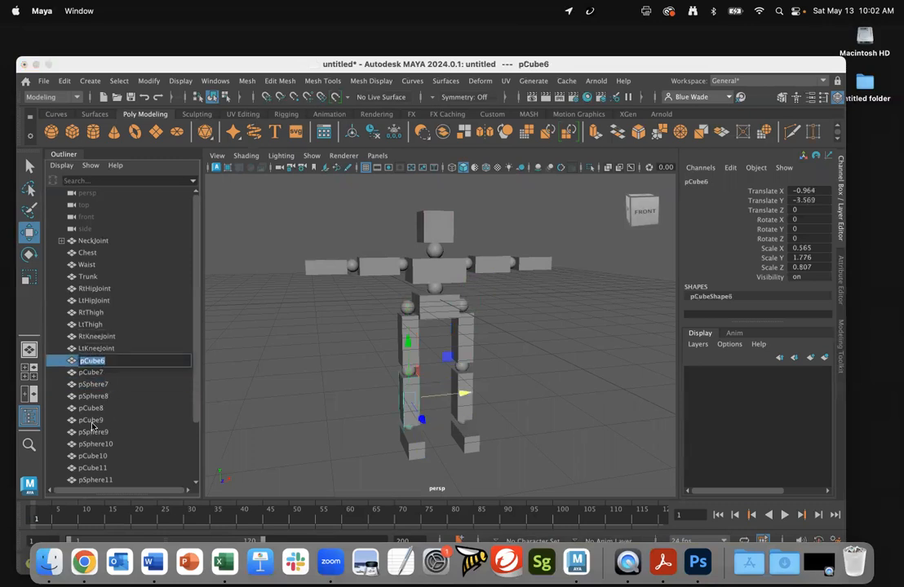
text(Rt)
text(Leg)
key(Return)
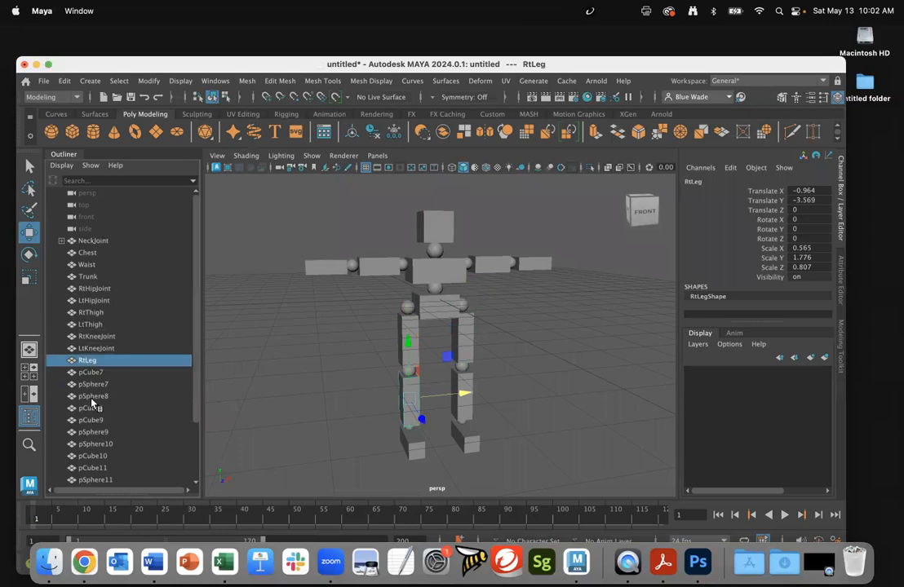
Step: Rename pCube7, the lower-leg cube below LtKneeJoint, as LtLeg
click(95, 374)
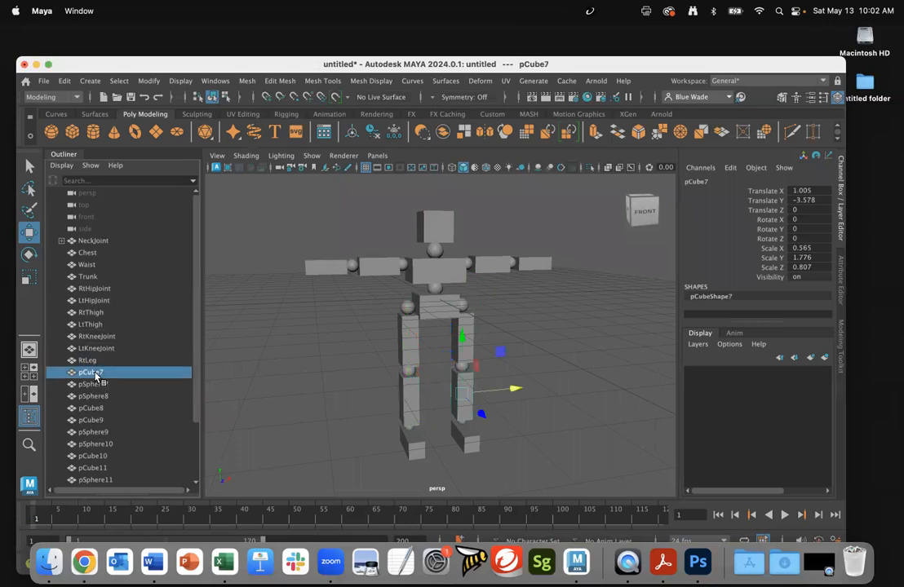
double_click(95, 374)
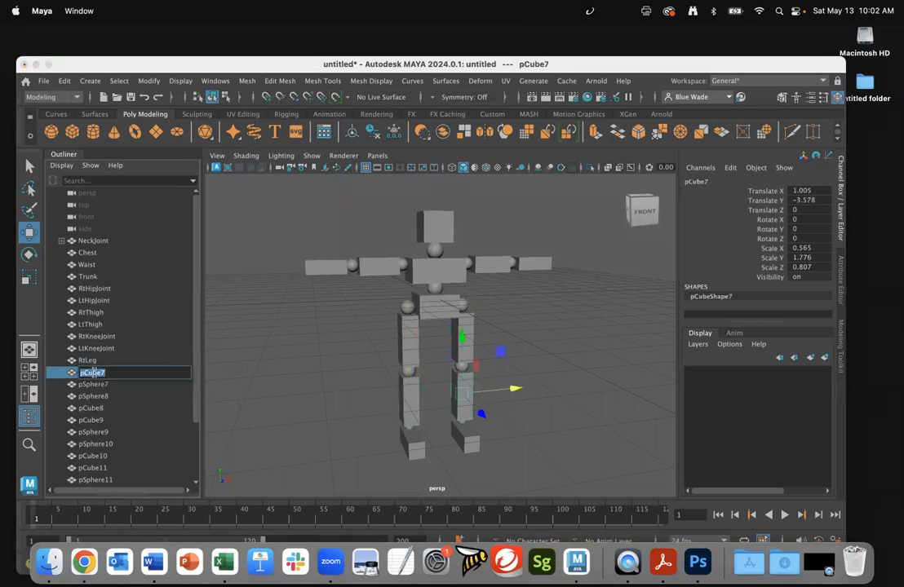
text(LtLeg)
key(Return)
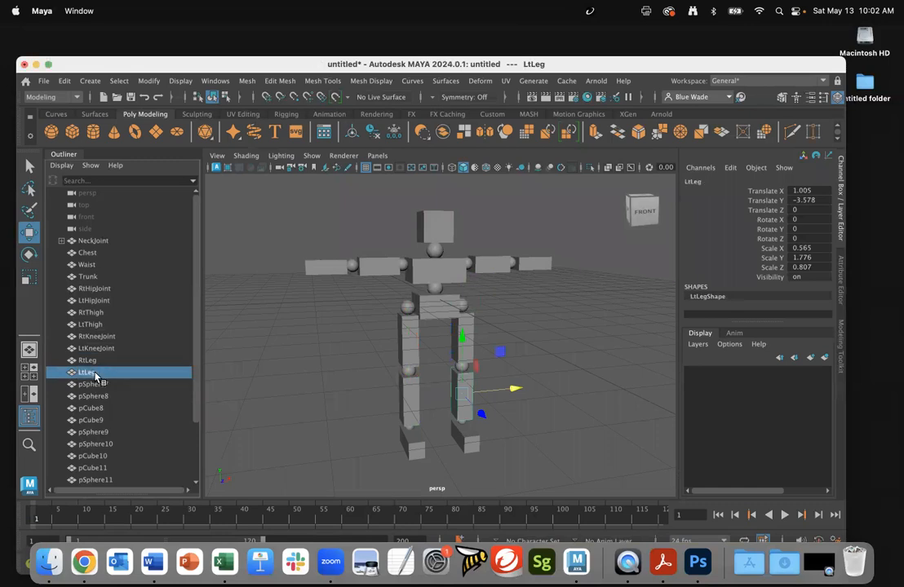
Step: Rename pSphere7, the ankle sphere below RtLeg, as RtAnkleJOint
click(96, 384)
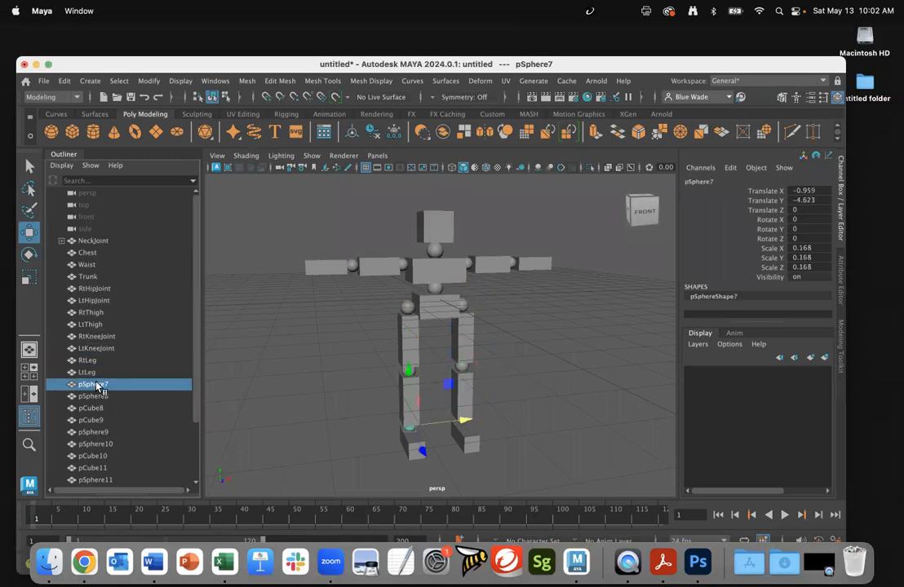
double_click(96, 385)
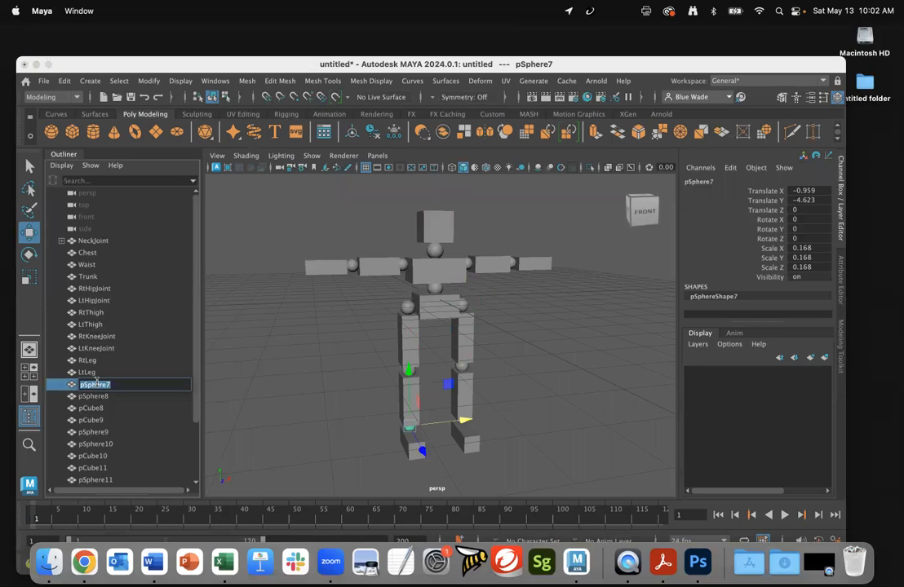
text(RtAnkle)
key(BackSpace)
key(BackSpace)
text(leJoint)
Step: Rename pSphere8, the ankle sphere below LtLeg, as LtAnkleJoint
click(107, 398)
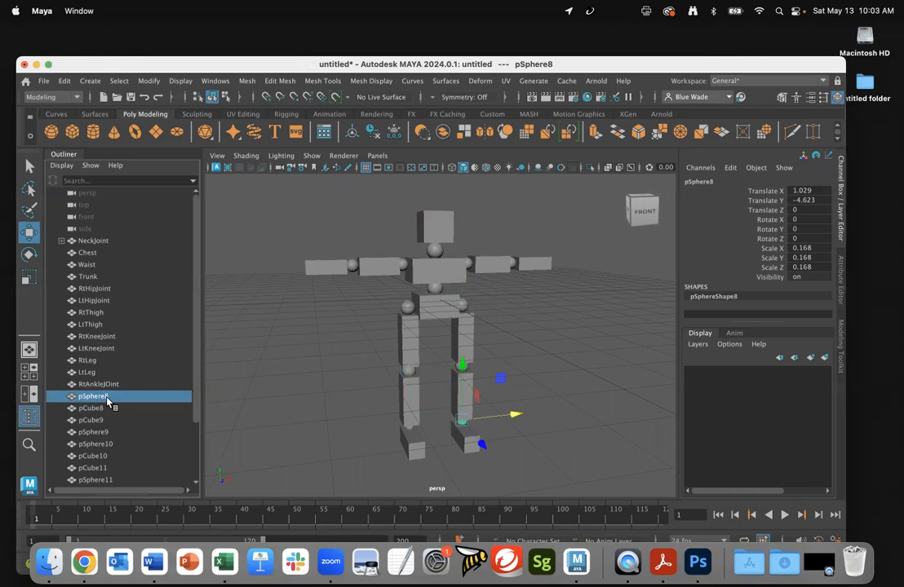
double_click(106, 398)
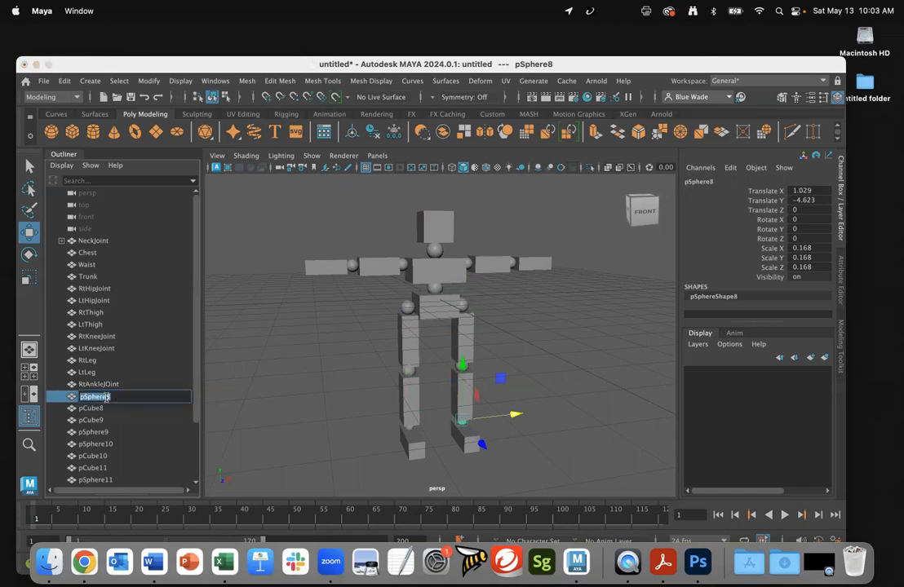
text(LtAnkleJoint)
Step: Correct the capital O in the RtAnkleJOint sphere's name so it reads RtAnkleJoint
click(114, 387)
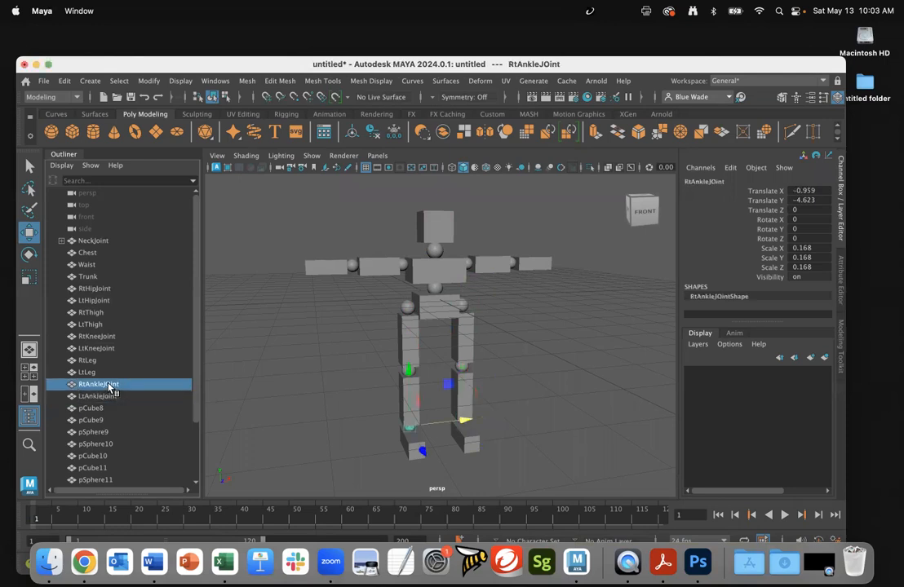
double_click(112, 387)
click(113, 384)
key(BackSpace)
text(o)
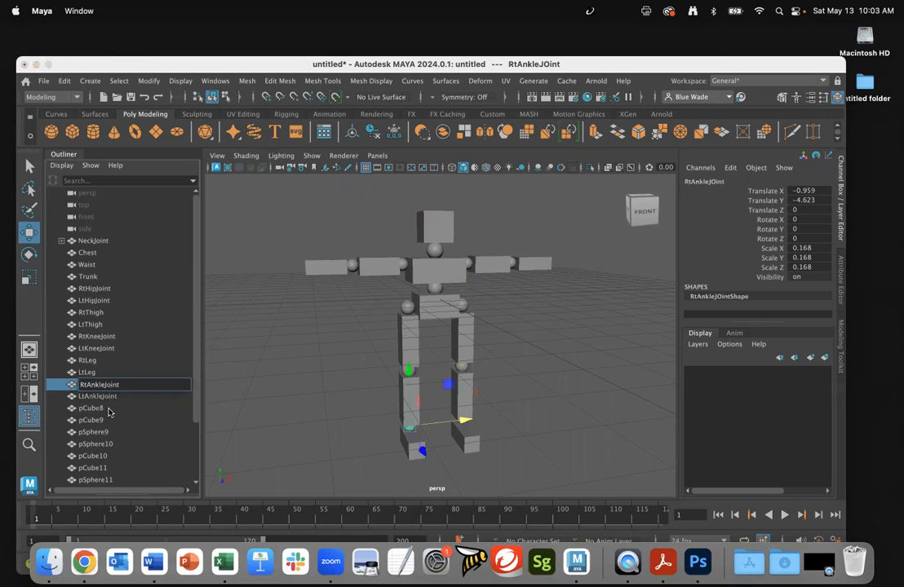
Step: Rename pCube8, the foot cube below RtAnkleJoint, as RtFoot
click(112, 408)
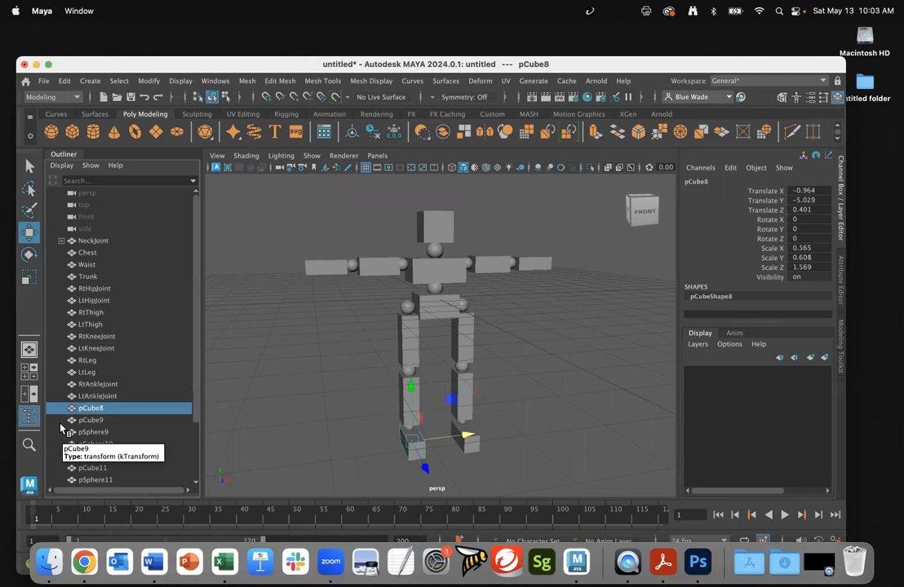
key(Return)
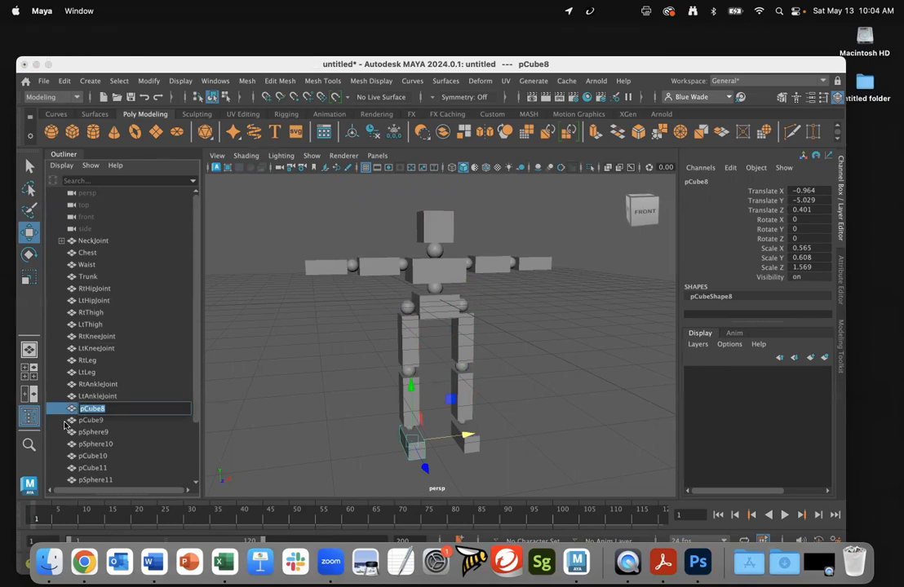
text(RtFoot)
key(Return)
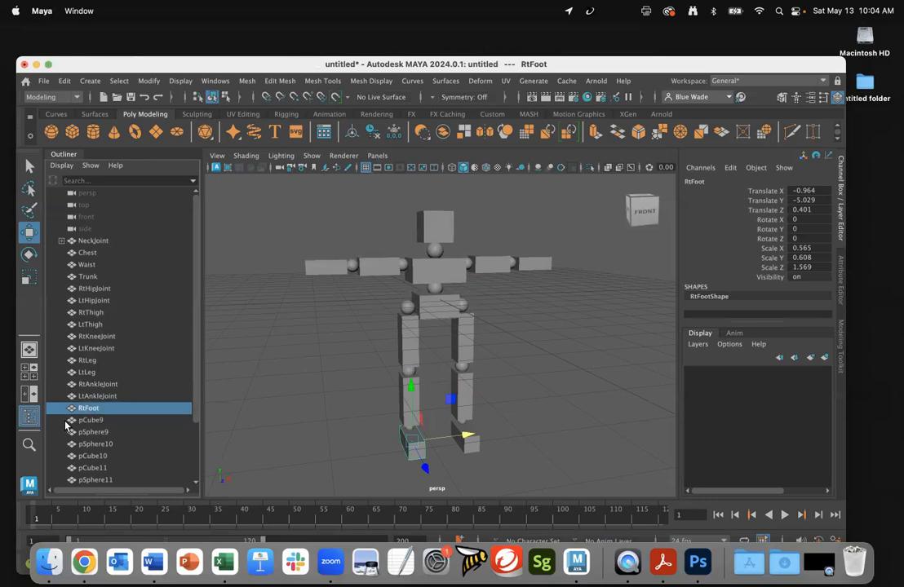
Step: Rename pCube9, the foot cube below LtAnkleJoint, as LtFoot
click(87, 421)
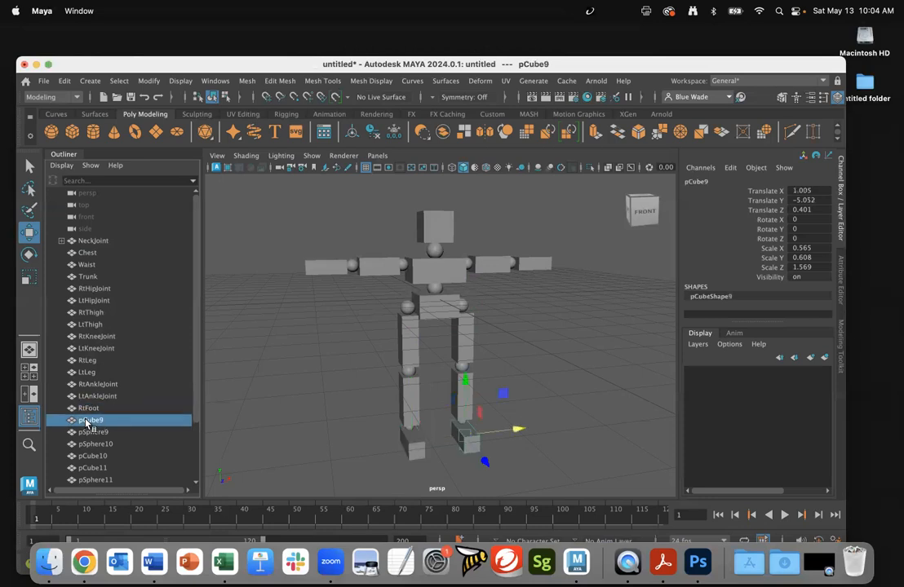
double_click(85, 421)
text(LtFoot)
key(Return)
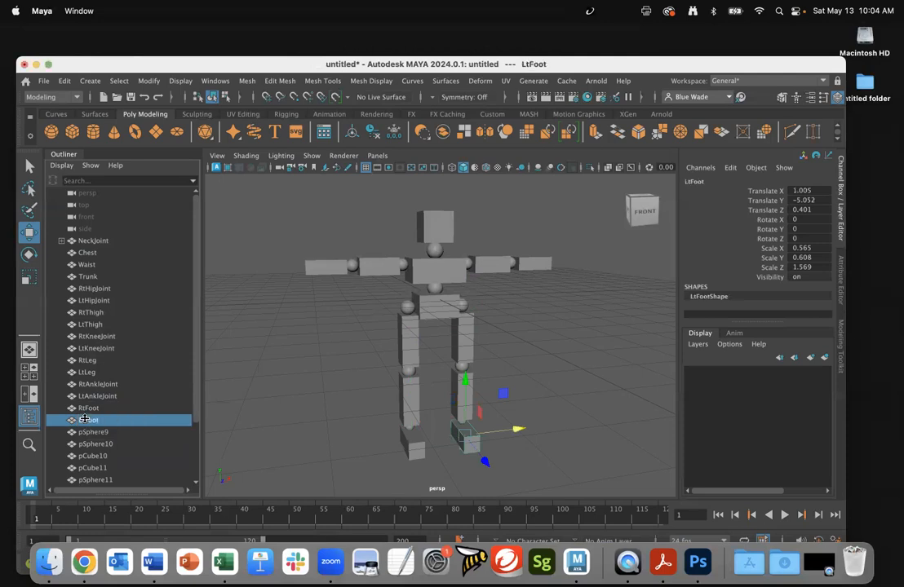
Step: Rename pSphere9, the sphere at the figure's right shoulder beside the chest, as RtShoulderJoint
click(95, 432)
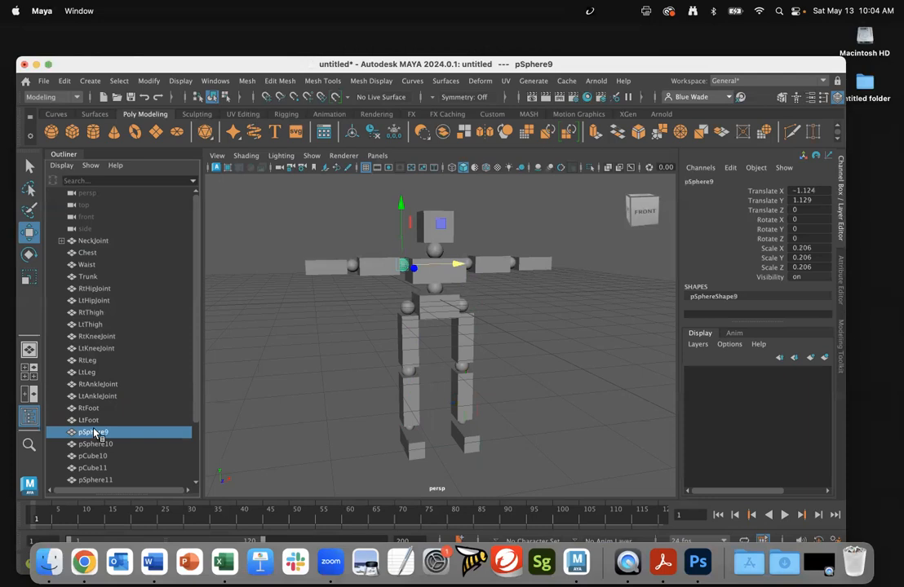
double_click(95, 433)
text(RtShou)
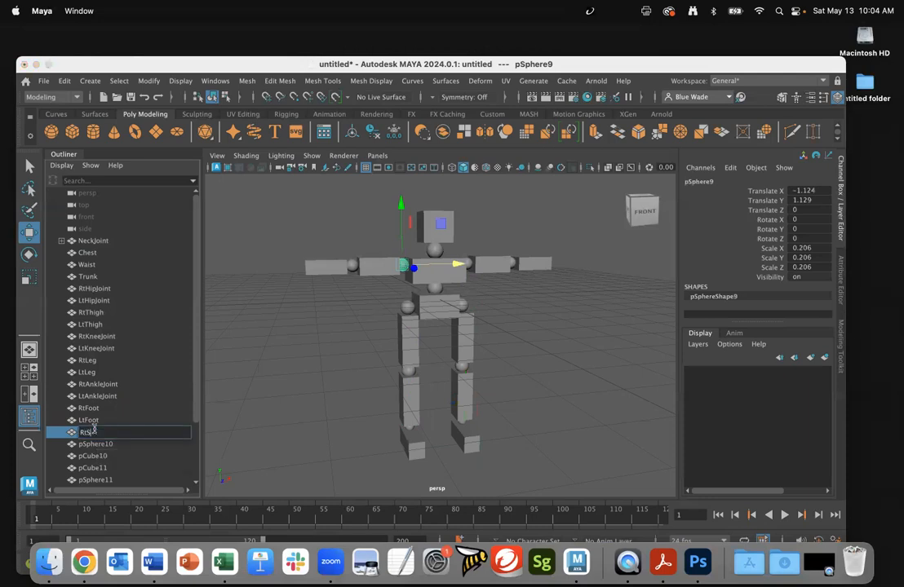
text(lderJoint)
key(Return)
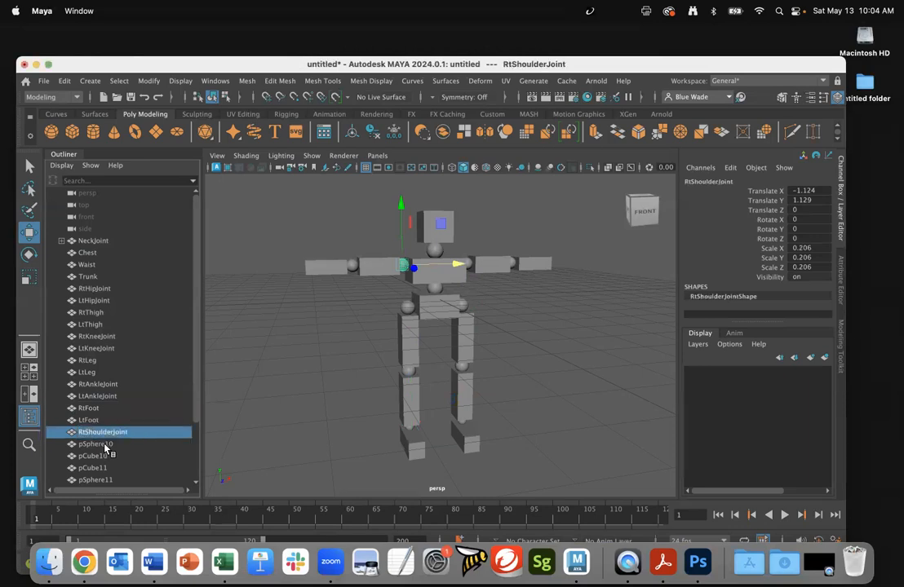
Step: Rename pSphere10, the sphere at the figure's left shoulder beside the chest, as LtShoulderJoint
click(87, 445)
double_click(87, 445)
text(LtSho)
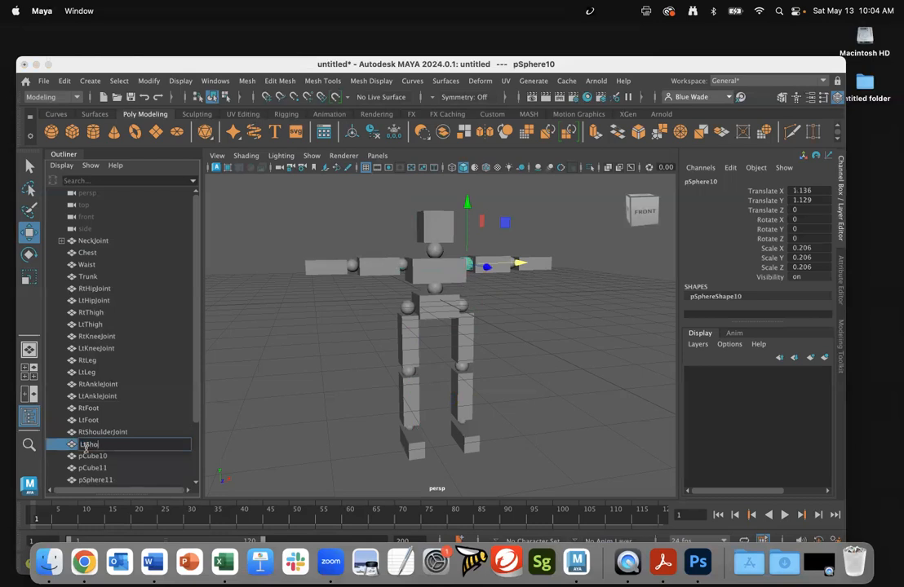
text(ulderJoint)
key(Return)
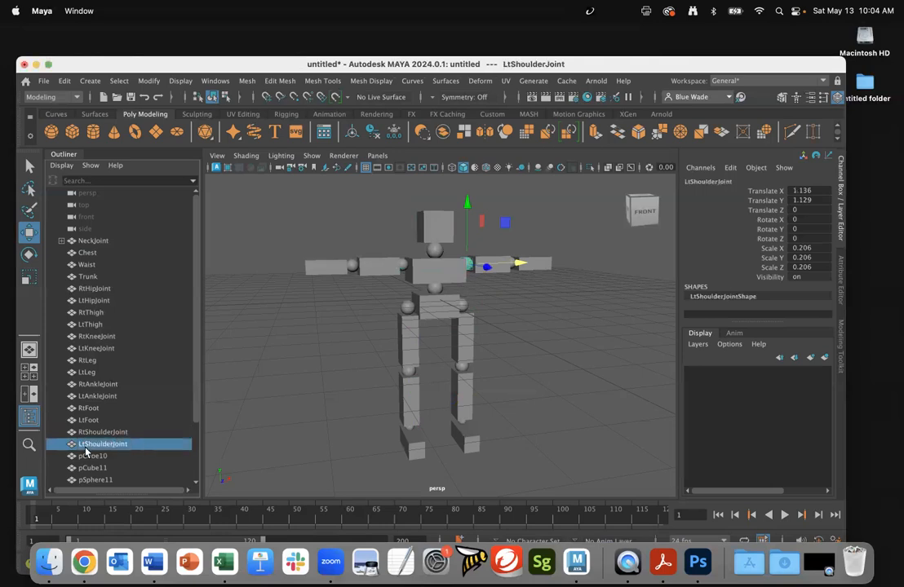
Step: Rename pCube10, the upper-arm cube next to RtShoulderJoint, as RtUpperArm
click(88, 456)
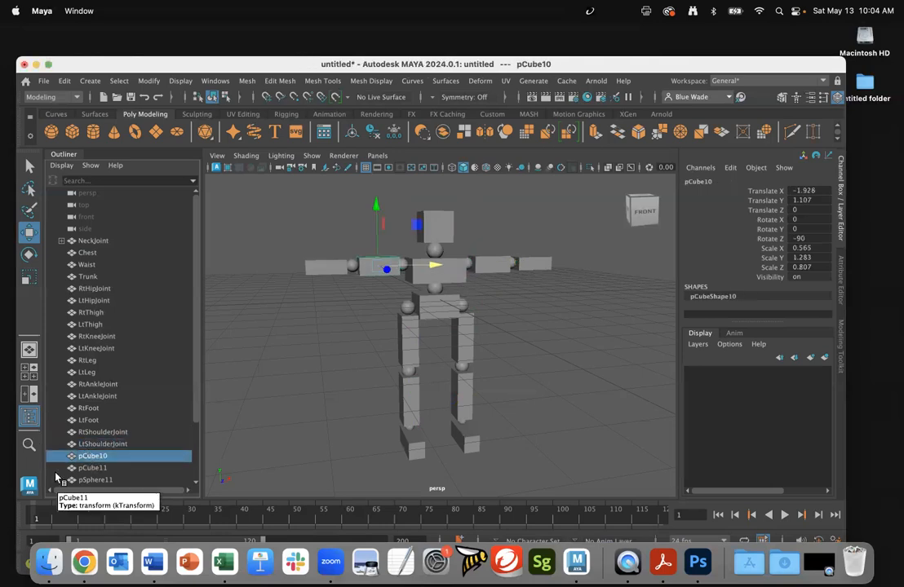
key(Return)
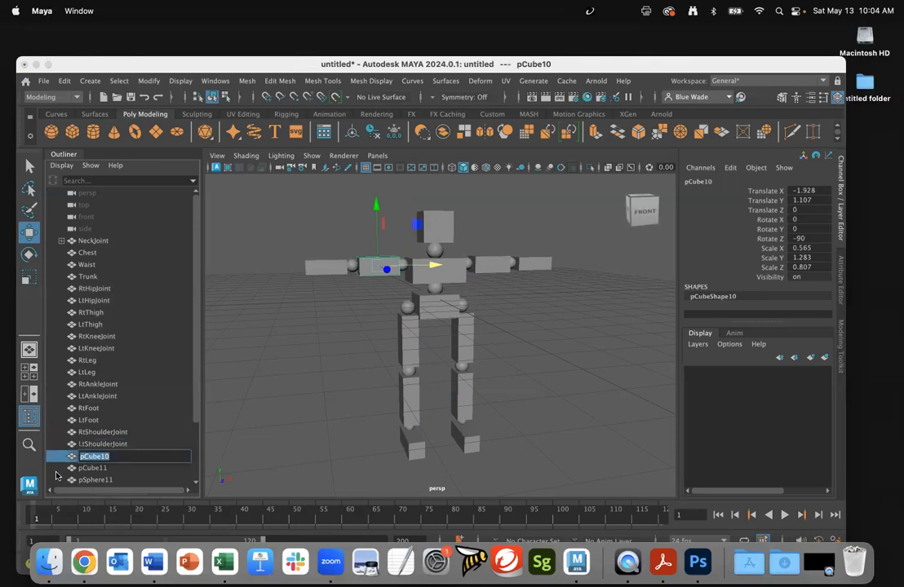
text(RtUpperArm)
key(Return)
Step: Rename pCube11, the upper-arm cube next to LtShoulderJoint, as LtUpperArm
click(80, 468)
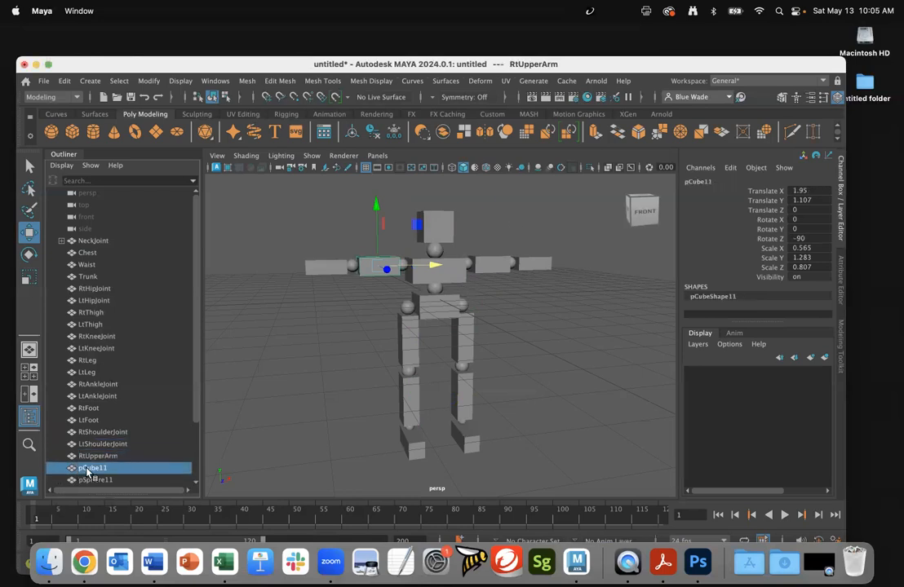
scroll(112, 407, down, 3)
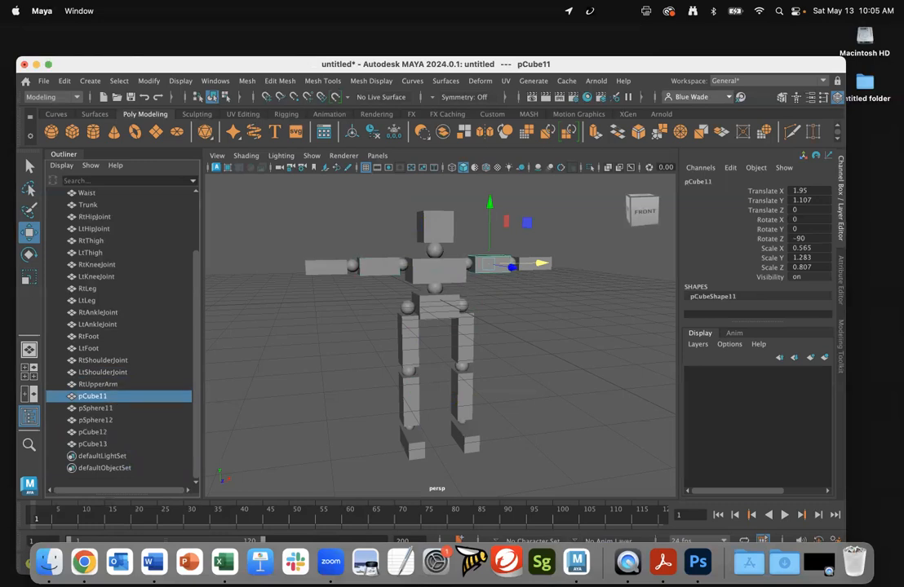
double_click(93, 396)
text(L)
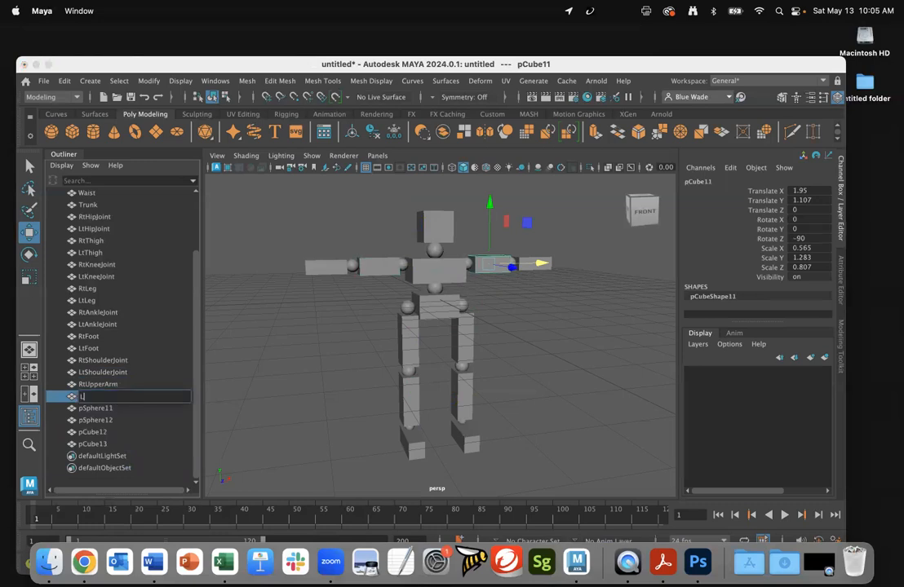
text(tUpperArm)
key(Return)
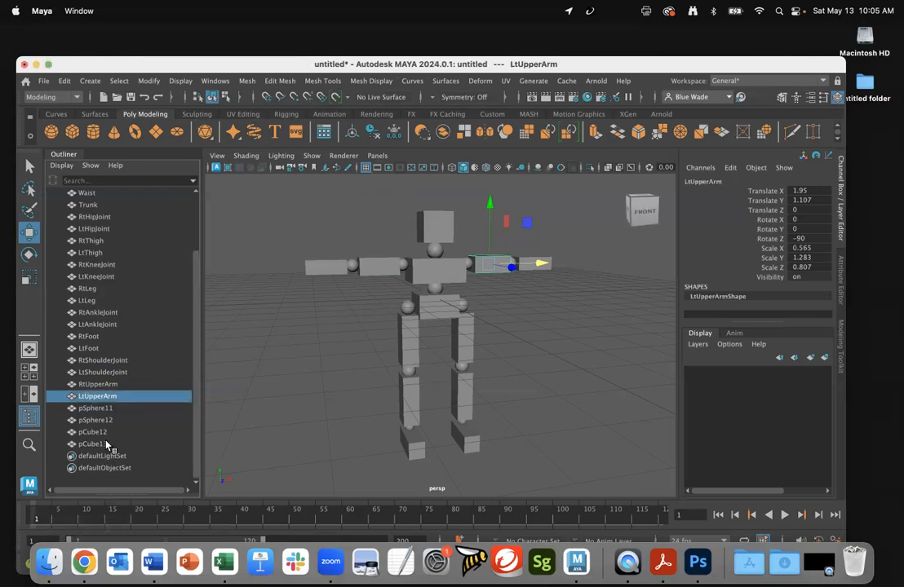
Step: Rename pSphere11, the elbow sphere at the outer end of RtUpperArm, as RtElbowJoint
key(Down)
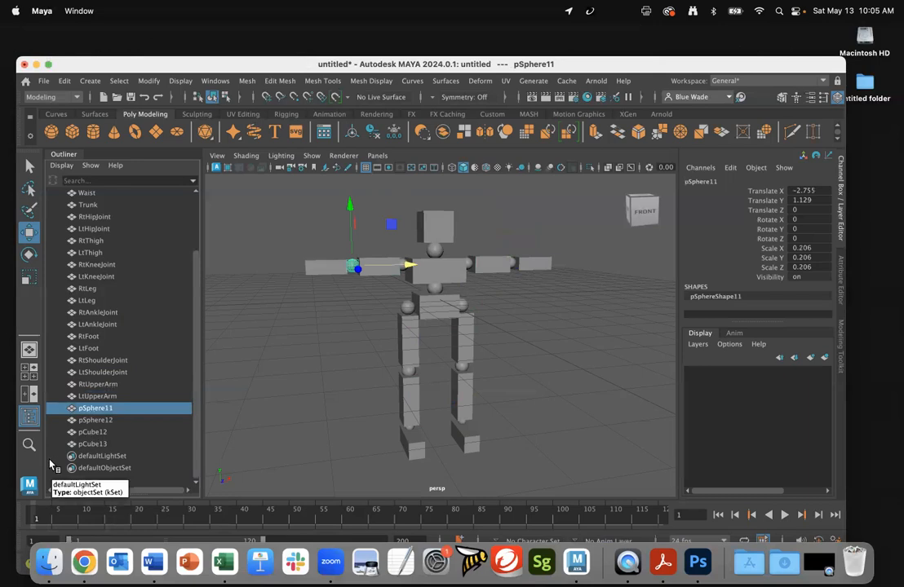
key(Return)
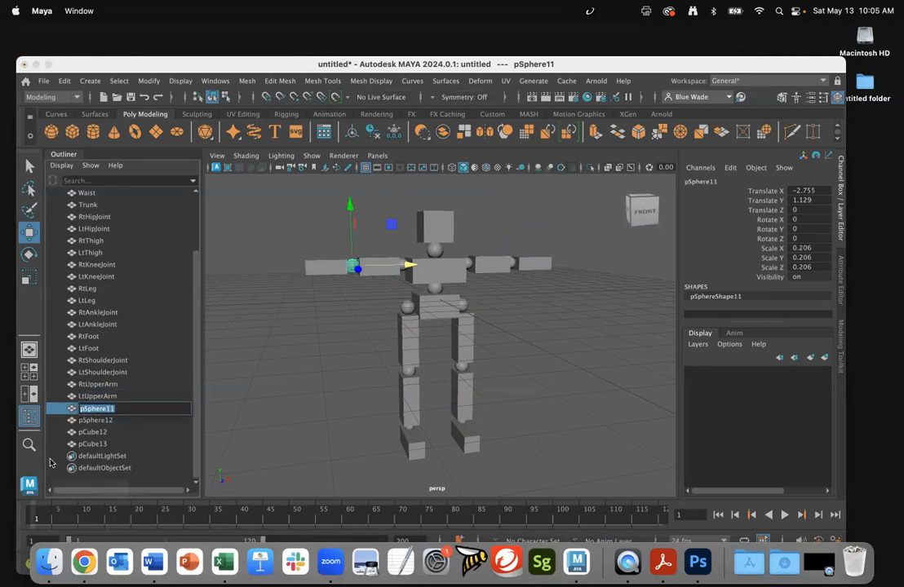
text(RtElbowJoint)
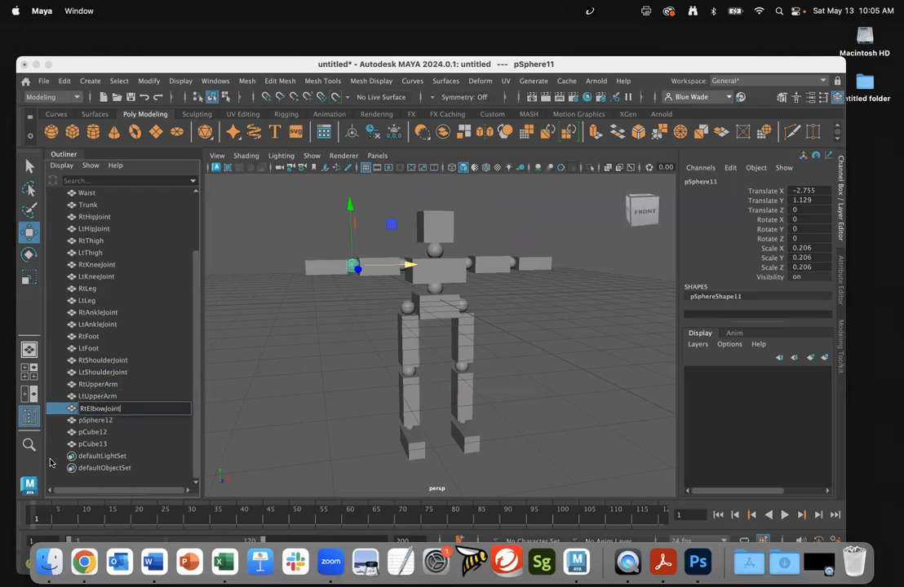
click(92, 432)
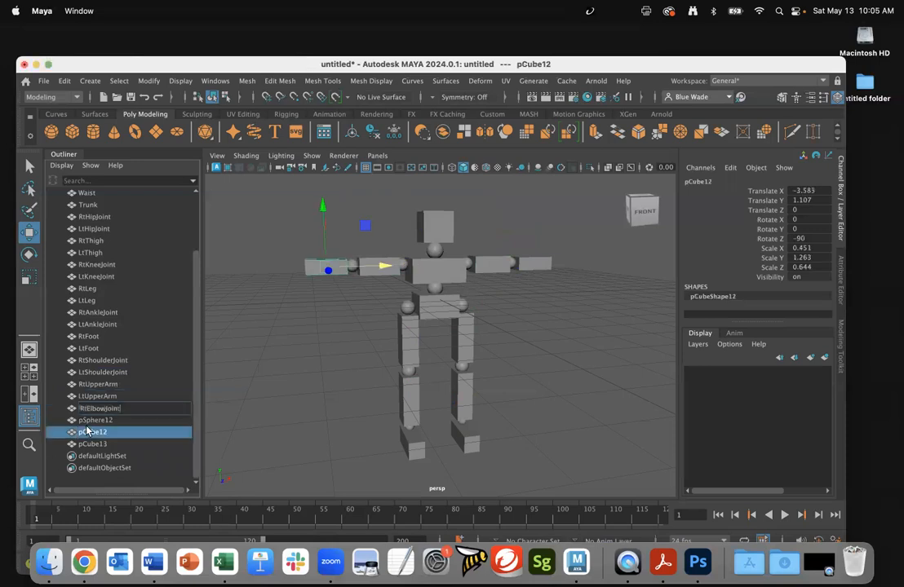
Step: Rename pSphere12, the elbow sphere at the outer end of LtUpperArm, as LtElbowJoint
click(88, 421)
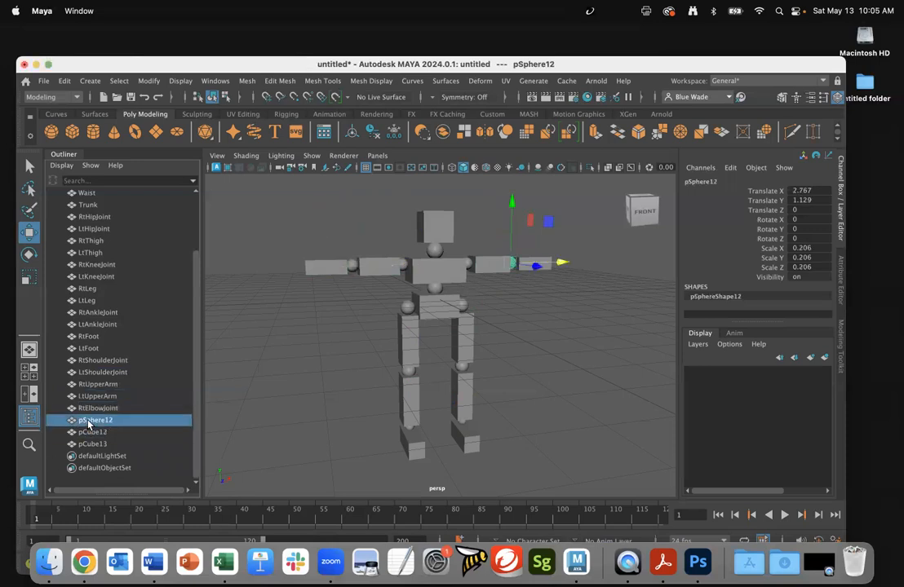
double_click(88, 421)
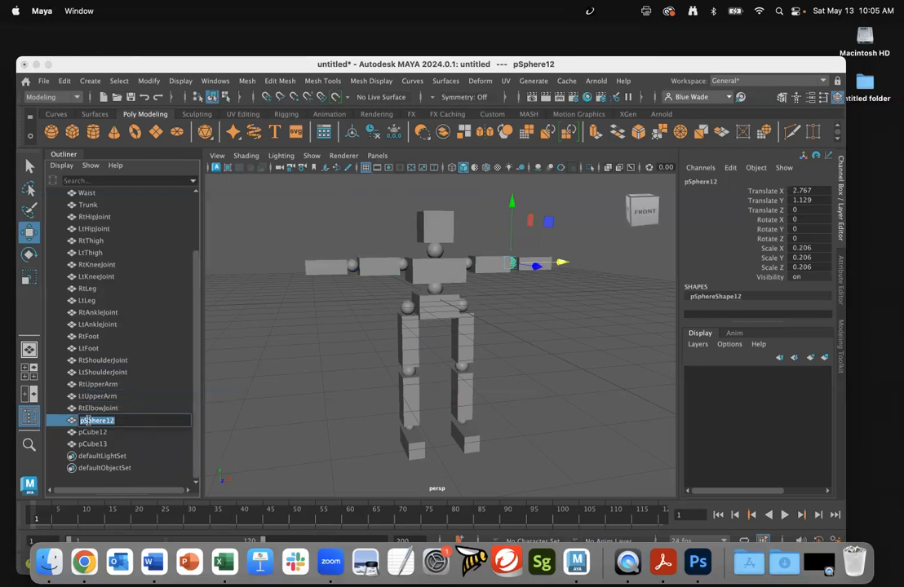
text(LttElbowJoint)
Step: Rename pCube12, the forearm cube beyond RtElbowJoint, as RtLowerArm
click(94, 434)
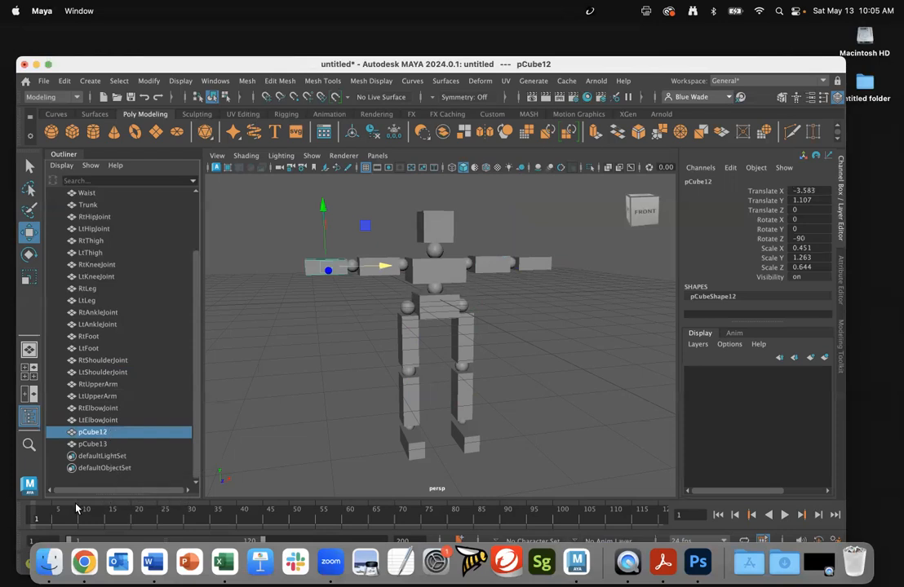
key(Return)
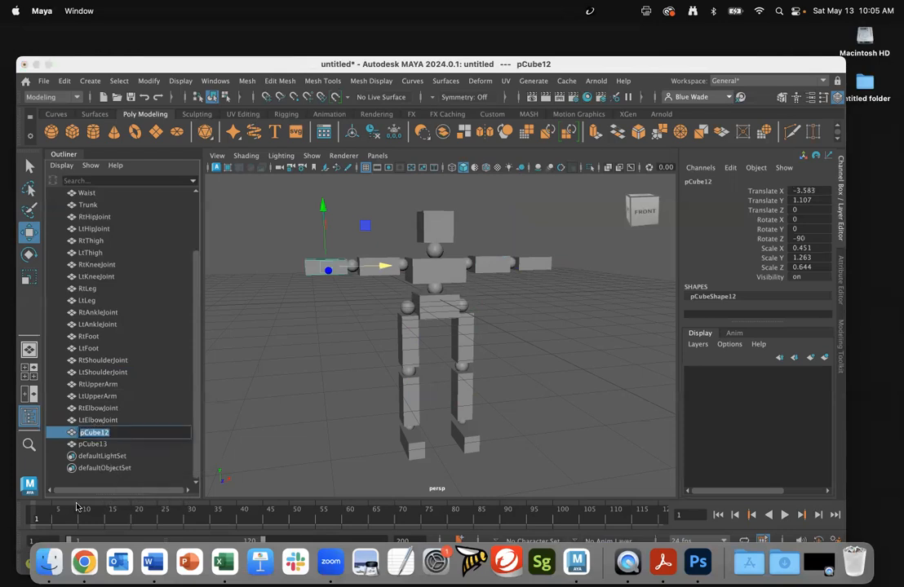
text(RtLowerArm)
Step: Rename pCube13, the forearm cube beyond LtElbowJoint, as LtLowerArm
click(103, 445)
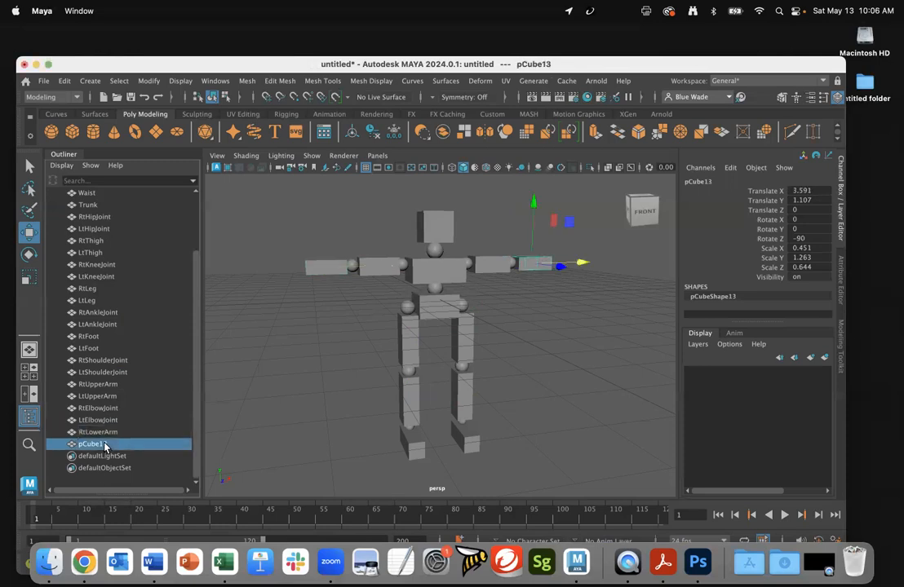
double_click(104, 445)
text(Lt)
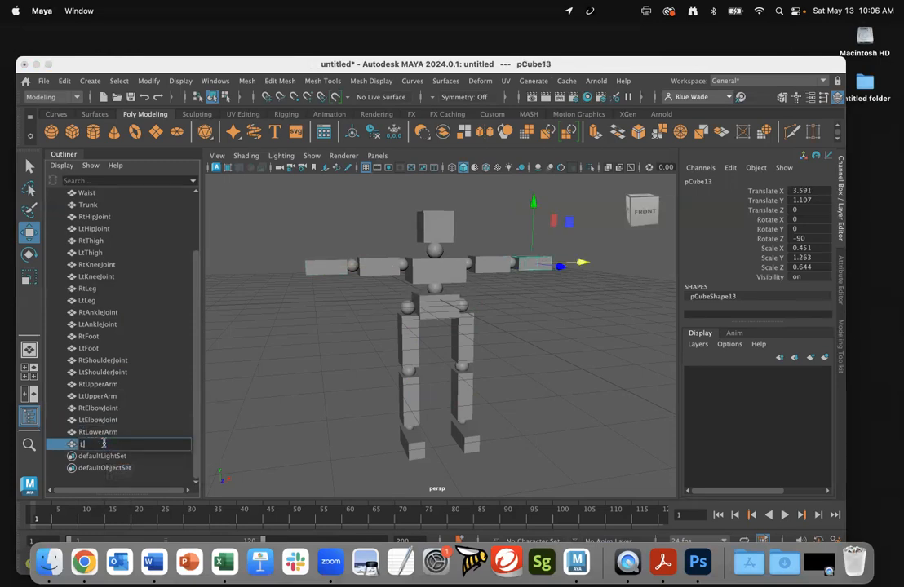
text(LowerArm)
click(150, 386)
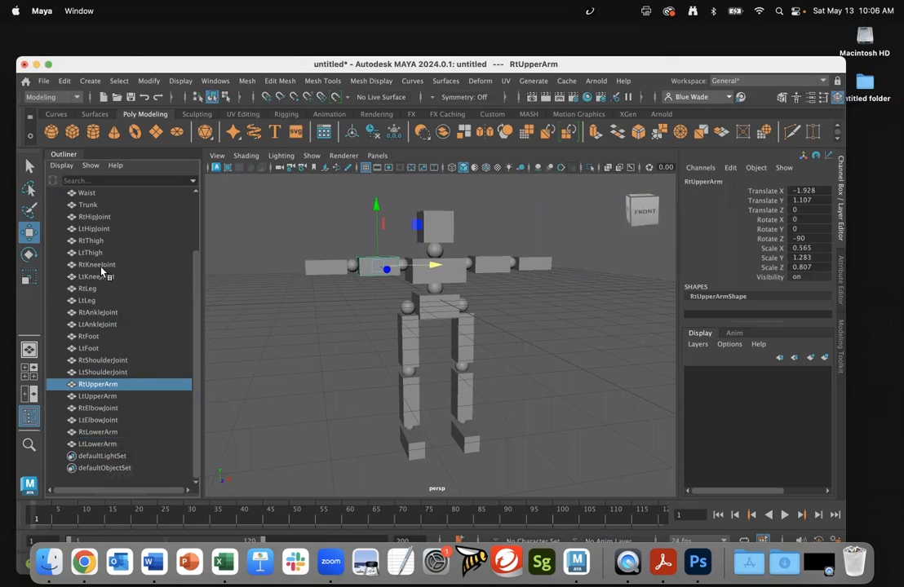
Step: Duplicate the Waist sphere between the chest and trunk in place
scroll(99, 272, up, 2)
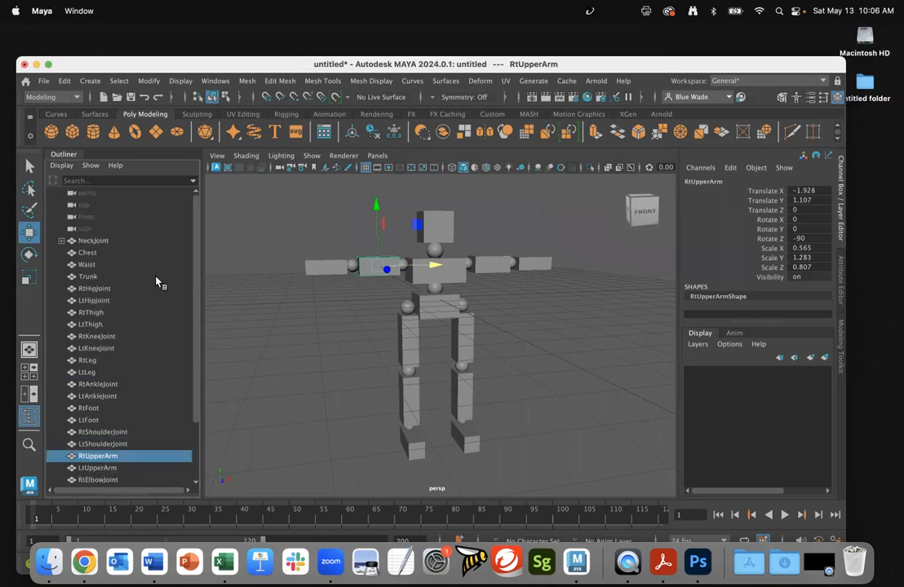
click(425, 288)
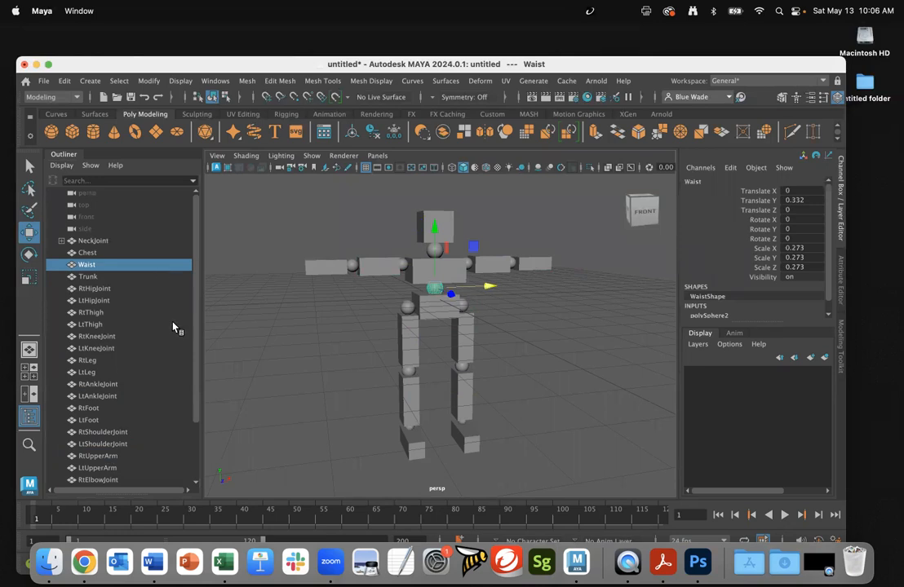
key(super+d)
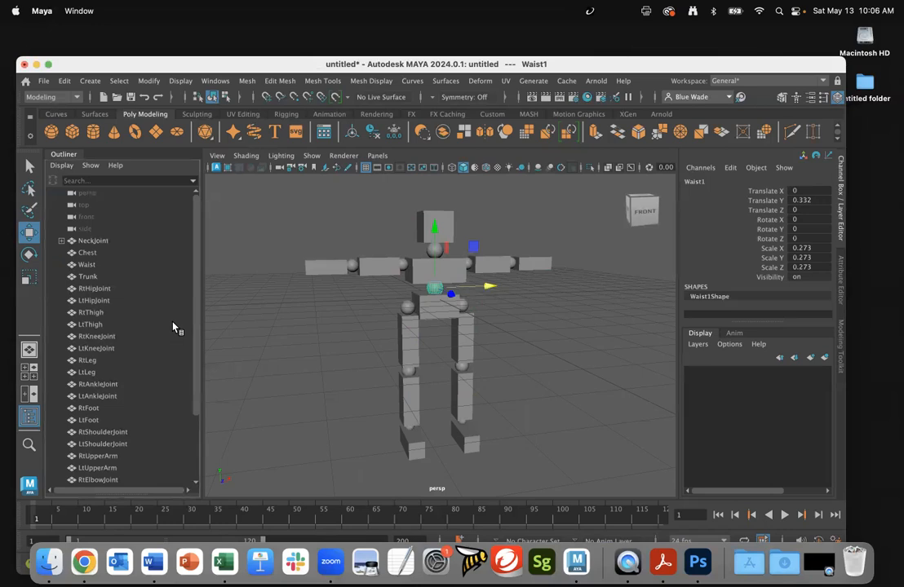
Step: Parent the duplicate sphere Waist1 under Waist in the Outliner and check the nesting by expanding and collapsing Waist
drag(196, 400, 189, 449)
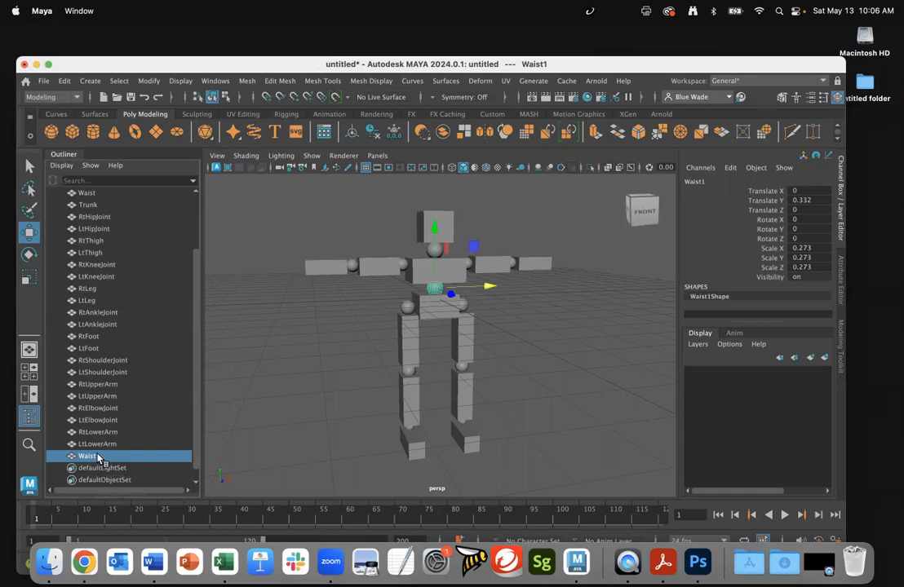
drag(195, 462, 200, 438)
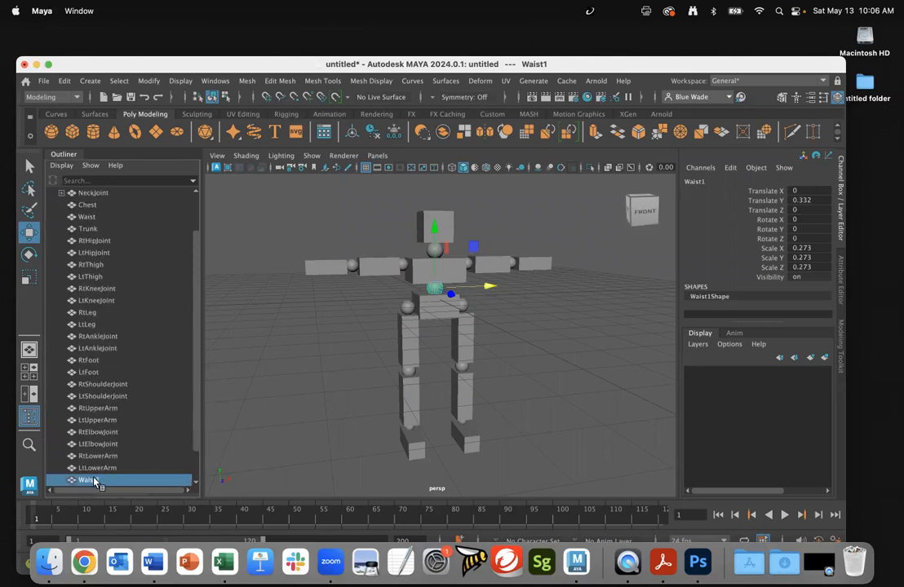
drag(96, 482, 108, 253)
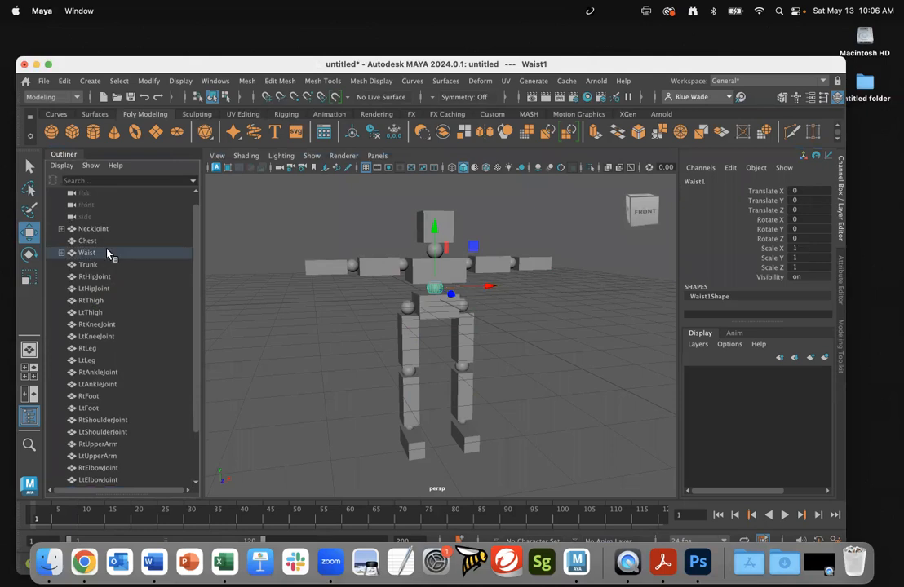
click(62, 254)
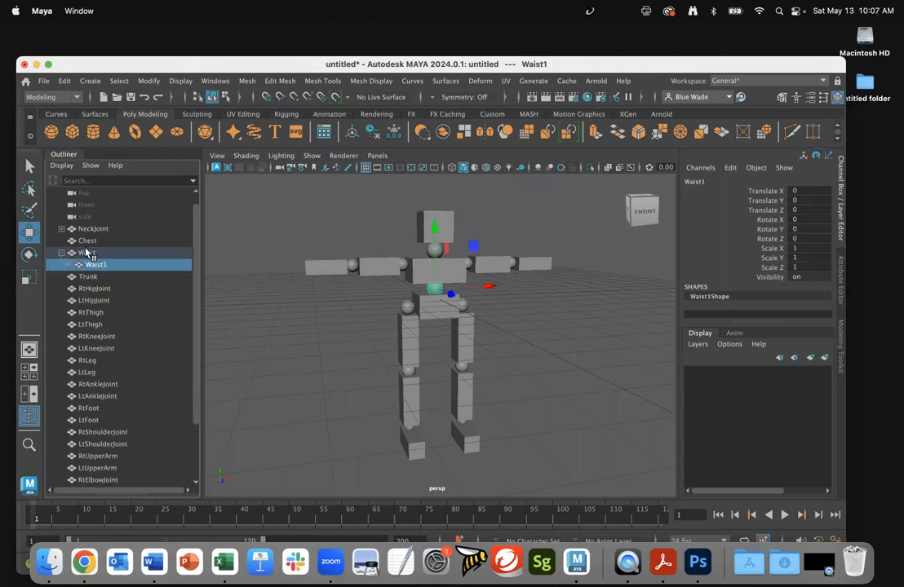
click(63, 253)
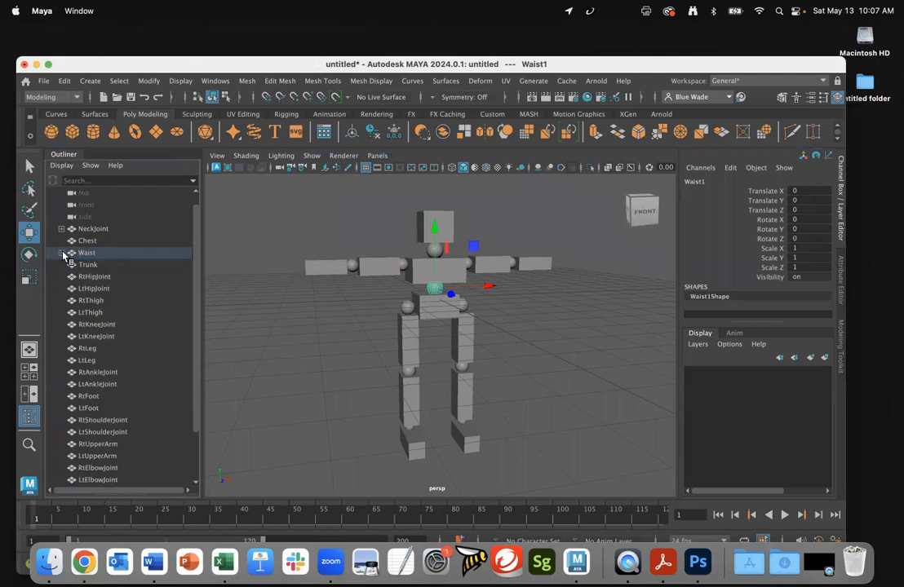
click(63, 253)
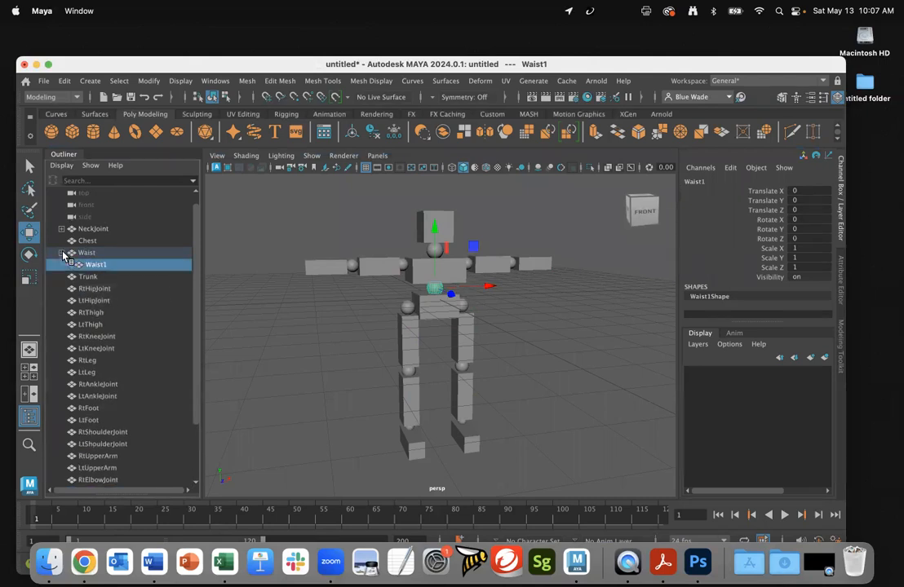
click(63, 254)
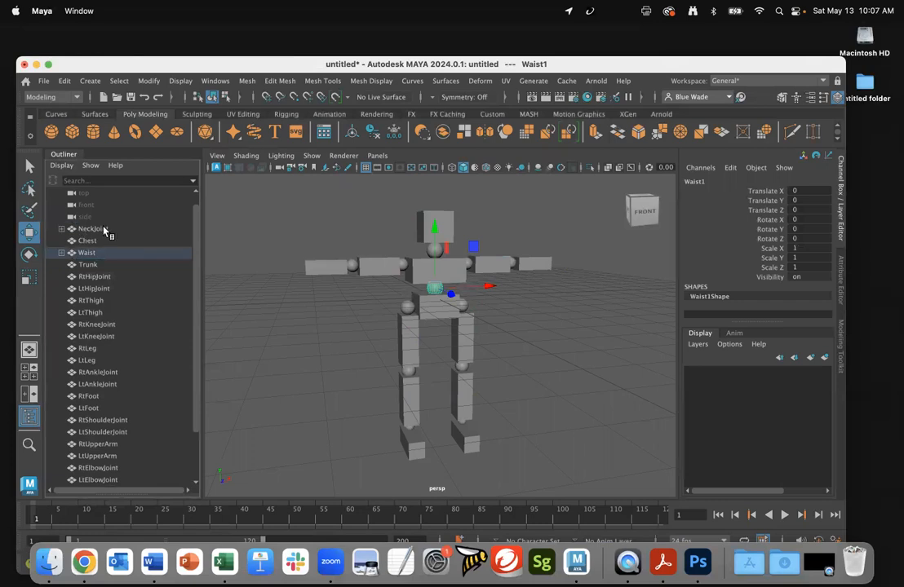
Step: Test the neck hierarchy by rotating NeckJoint about 6 degrees around X with its child Head, and undo the rotation
click(62, 230)
click(62, 230)
click(62, 230)
click(86, 231)
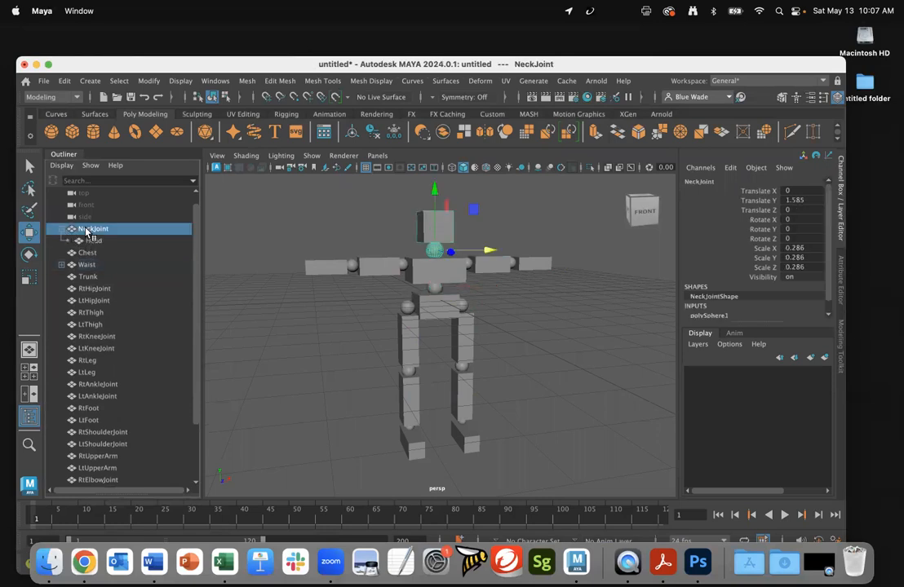
click(27, 254)
mouse_move(453, 244)
mouse_down()
mouse_move(451, 261)
mouse_move(444, 218)
mouse_move(446, 249)
mouse_up()
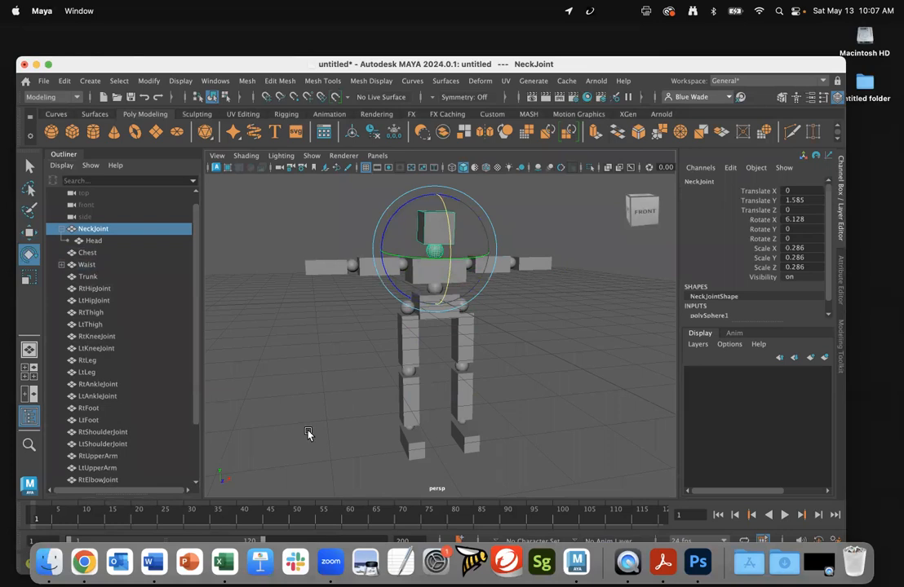
key(z)
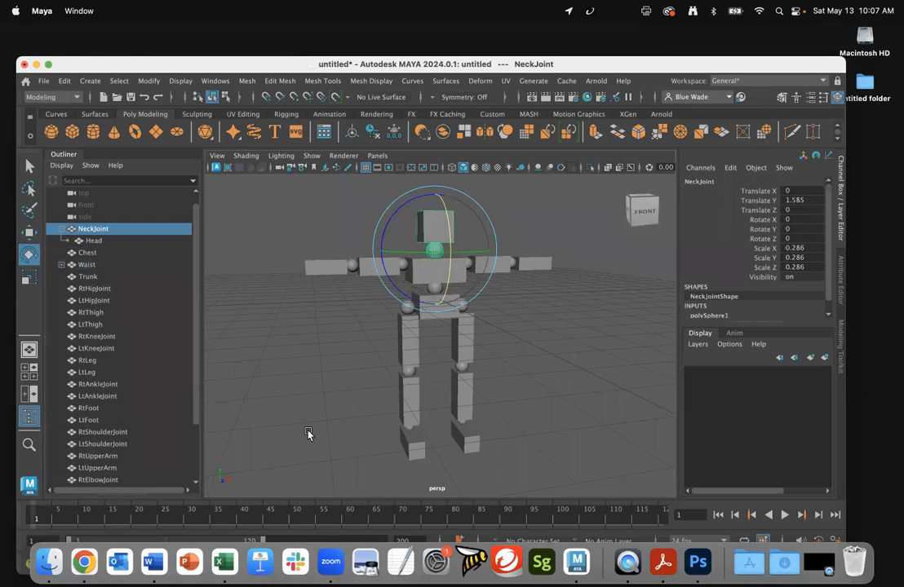
Step: Try rotating the Head cube alone about -67 degrees around X, undo the rotation and collapse the NeckJoint hierarchy
click(97, 241)
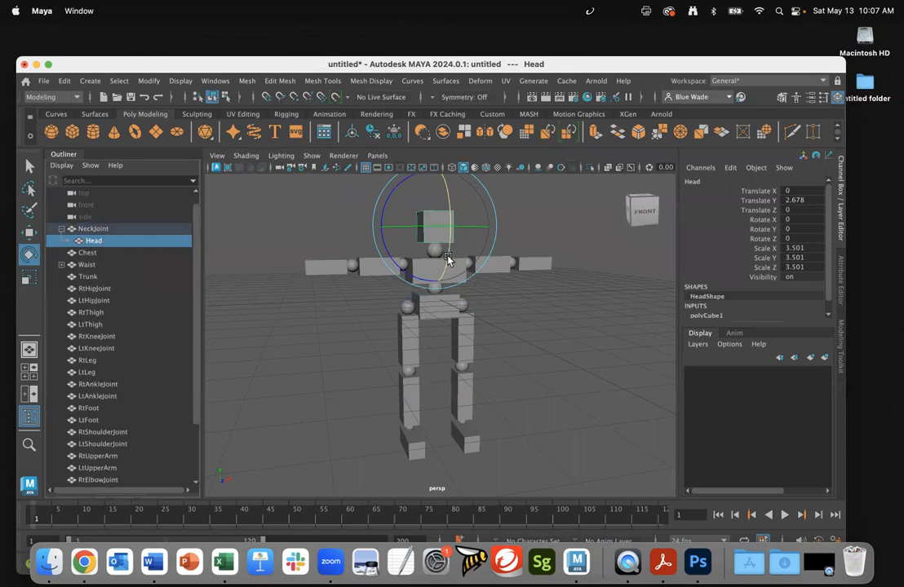
drag(447, 259, 443, 194)
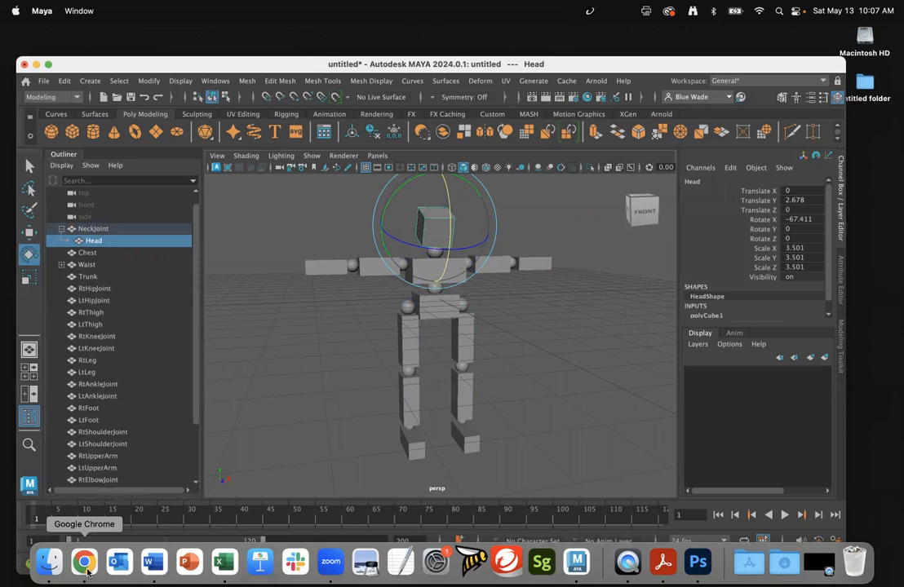
key(super+z)
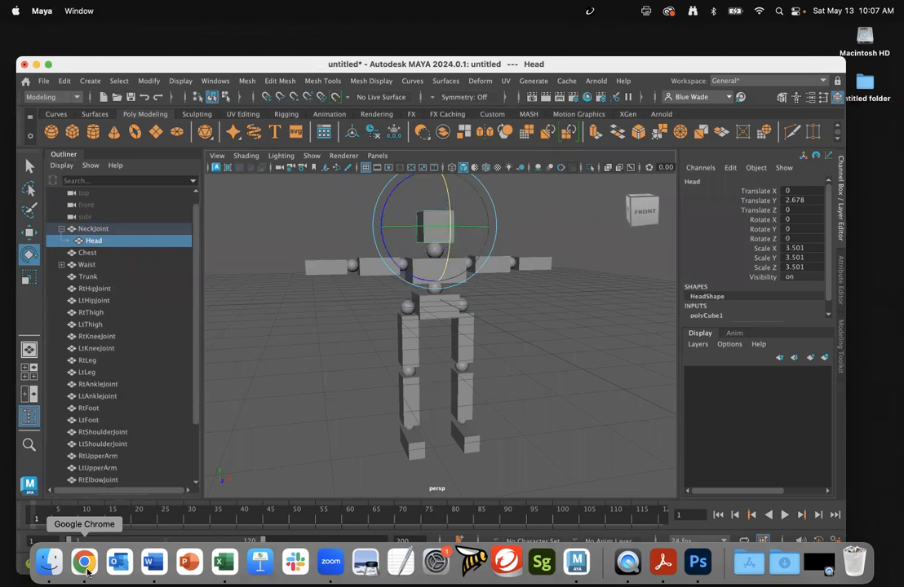
click(62, 229)
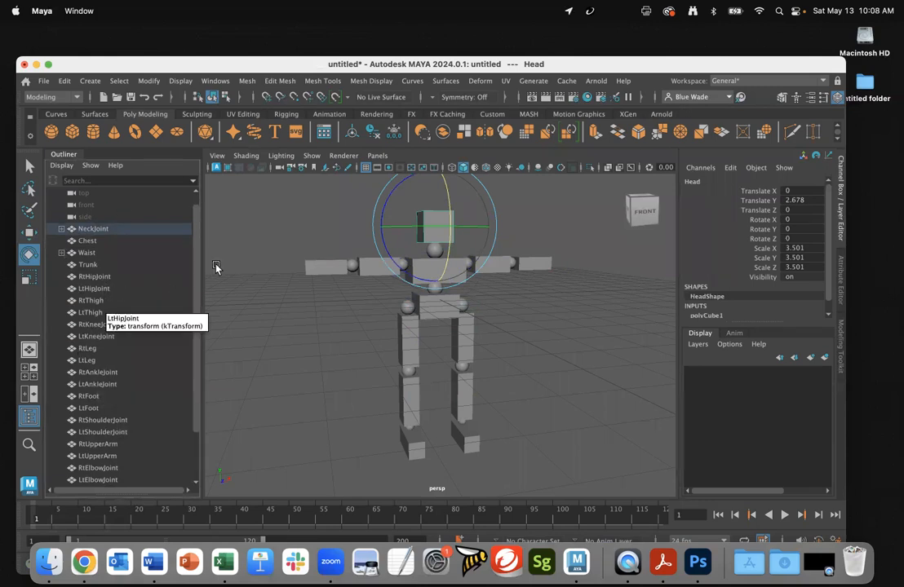
Step: Parent Chest under Waist1 in the Outliner and expand Waist1 to show its child
click(61, 253)
click(85, 253)
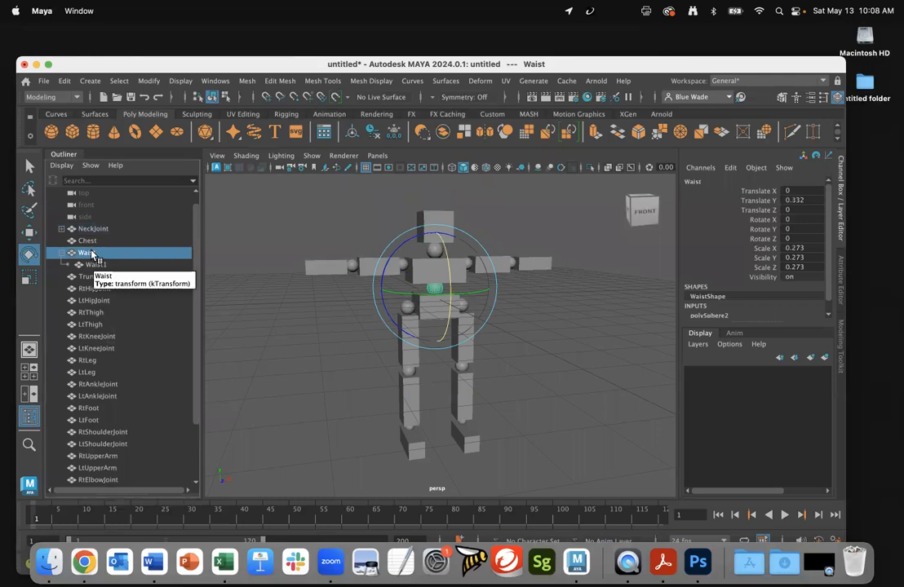
click(102, 266)
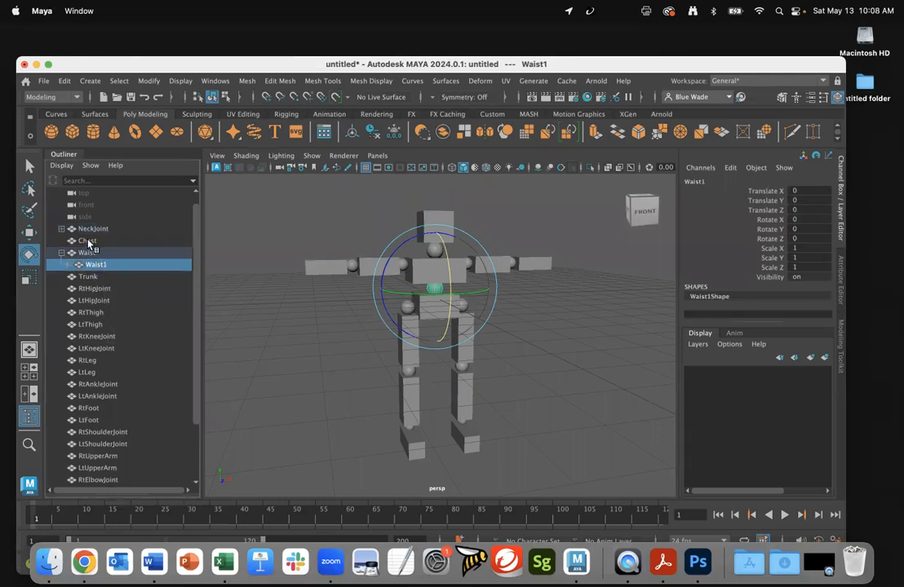
click(88, 241)
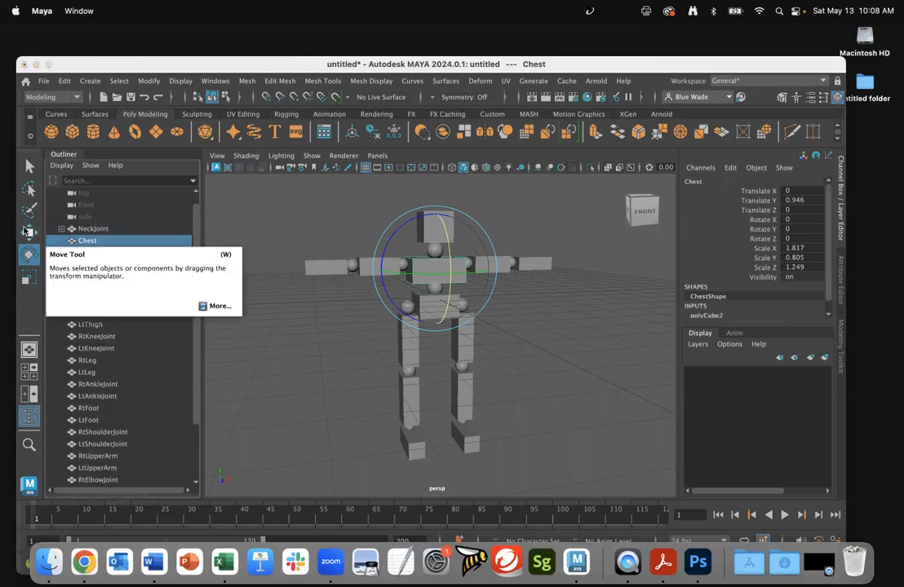
click(27, 232)
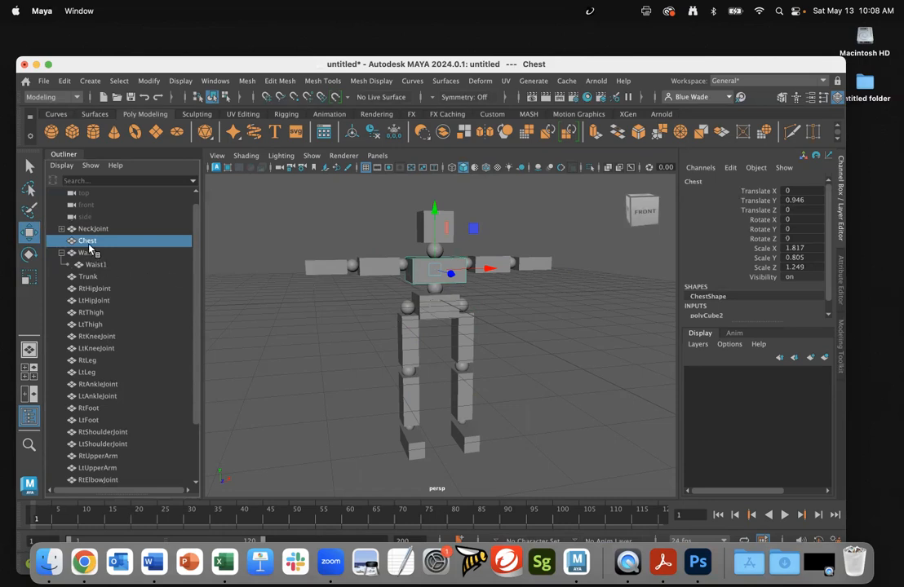
drag(90, 243, 91, 266)
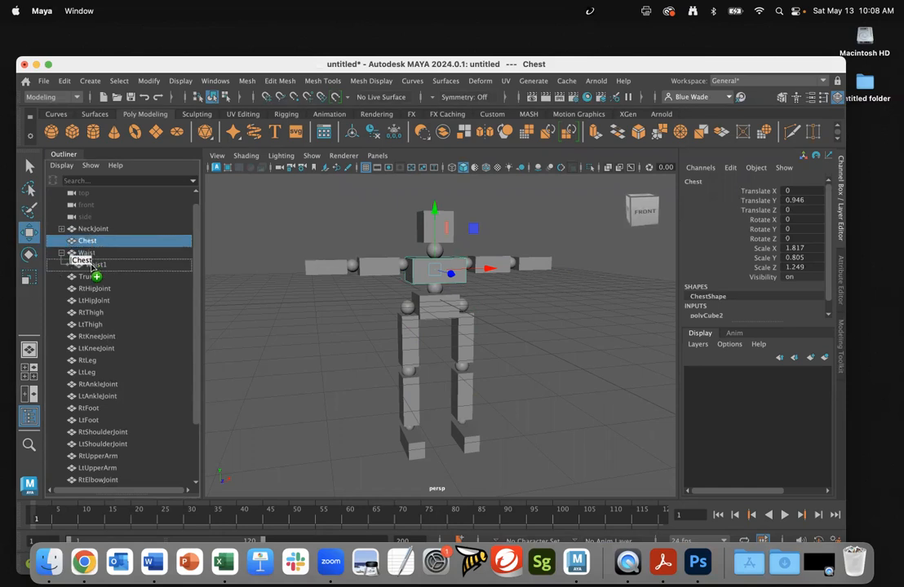
drag(91, 266, 92, 266)
drag(92, 266, 93, 265)
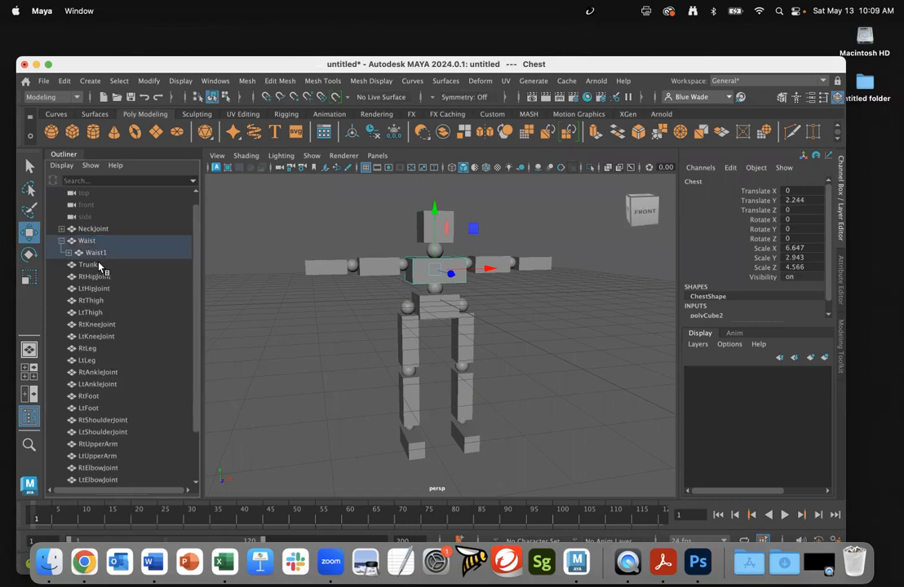
click(67, 253)
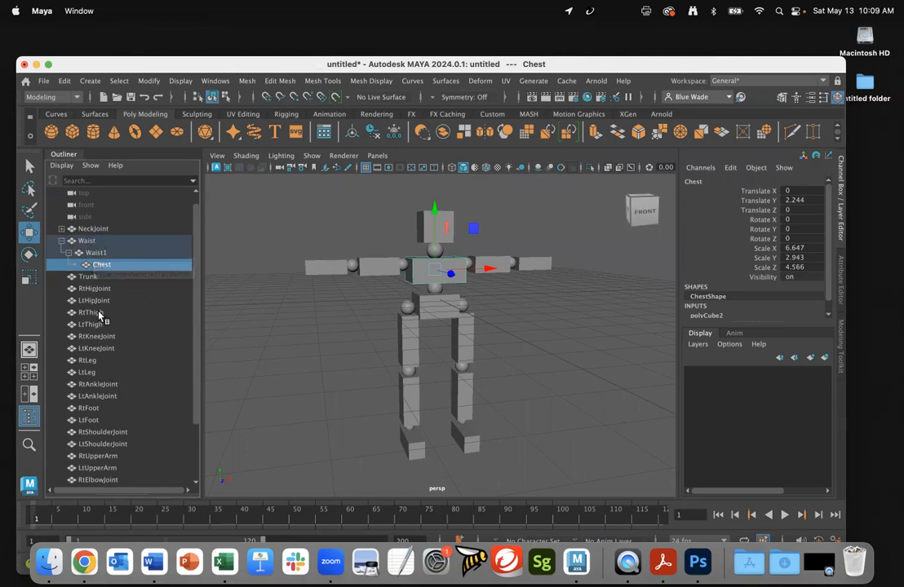
Step: Test the upper-body hierarchy by rotating Waist1 about 15 degrees around X with its child Chest, and undo the rotation
click(101, 253)
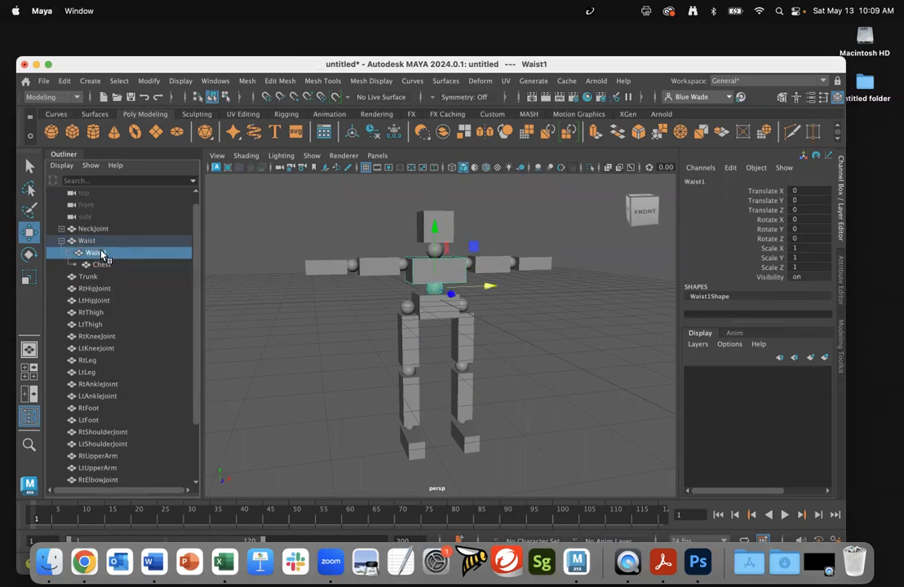
click(29, 254)
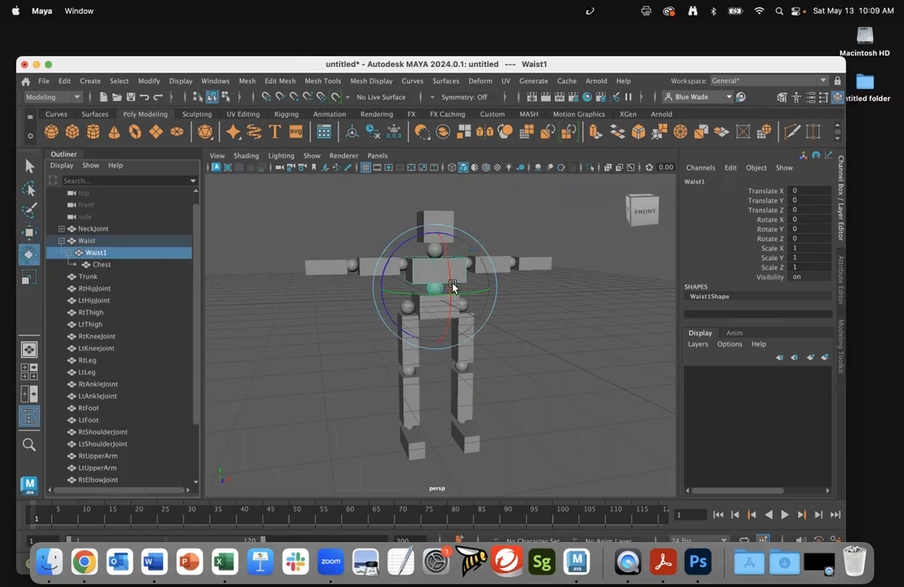
drag(448, 285, 422, 309)
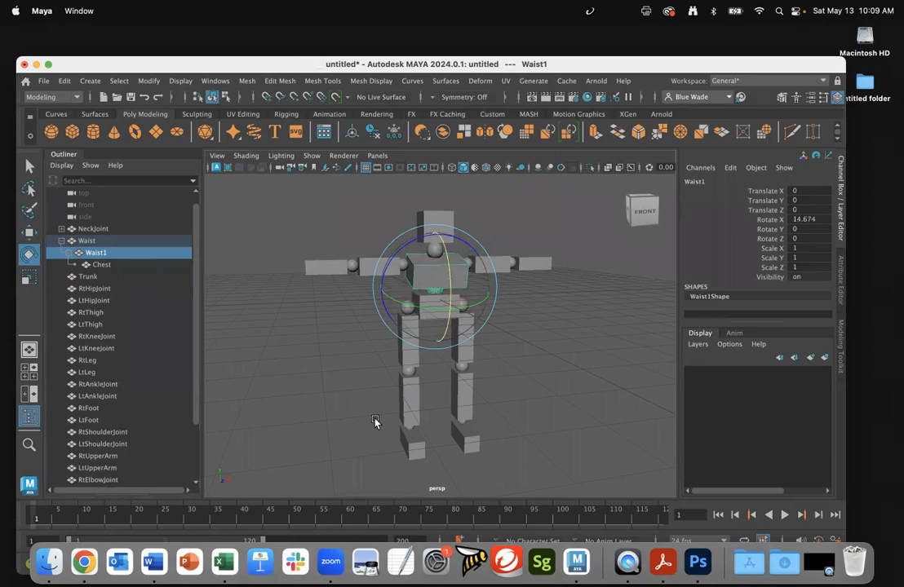
key(super+z)
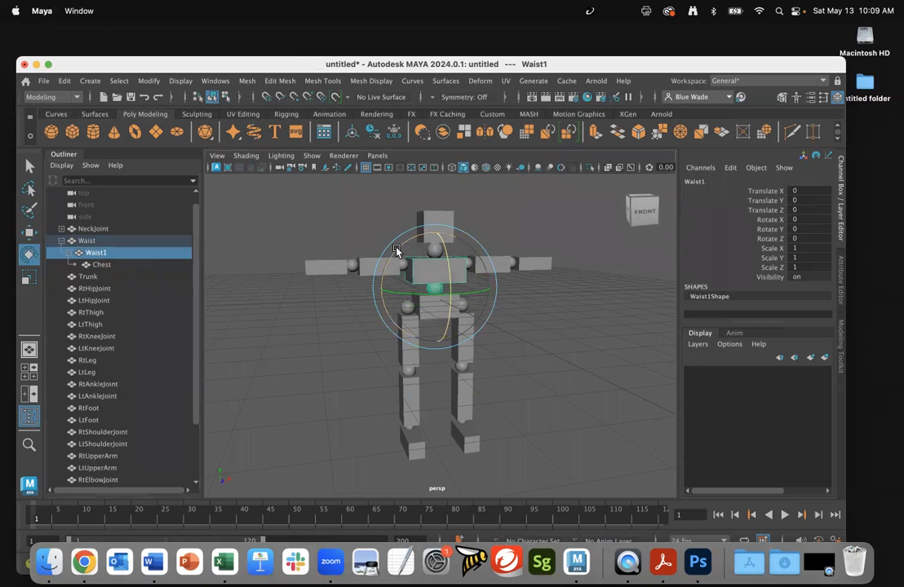
Step: Parent the NeckJoint hierarchy with its child Head under Waist1 in the Outliner
click(87, 231)
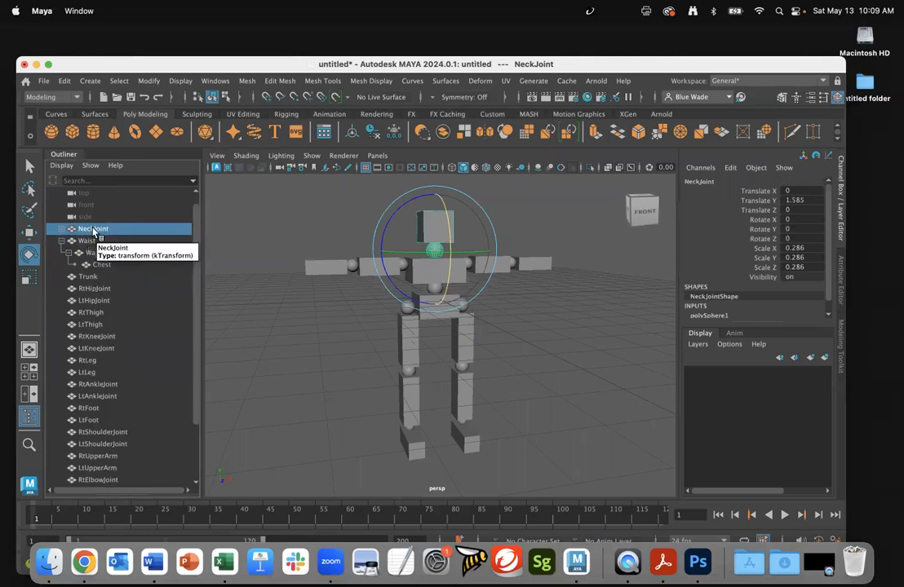
click(61, 231)
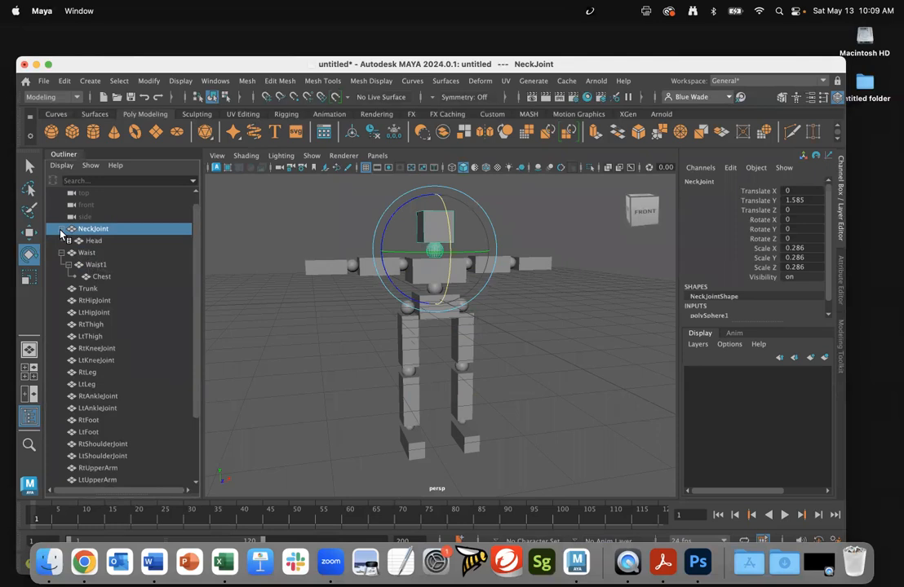
click(62, 230)
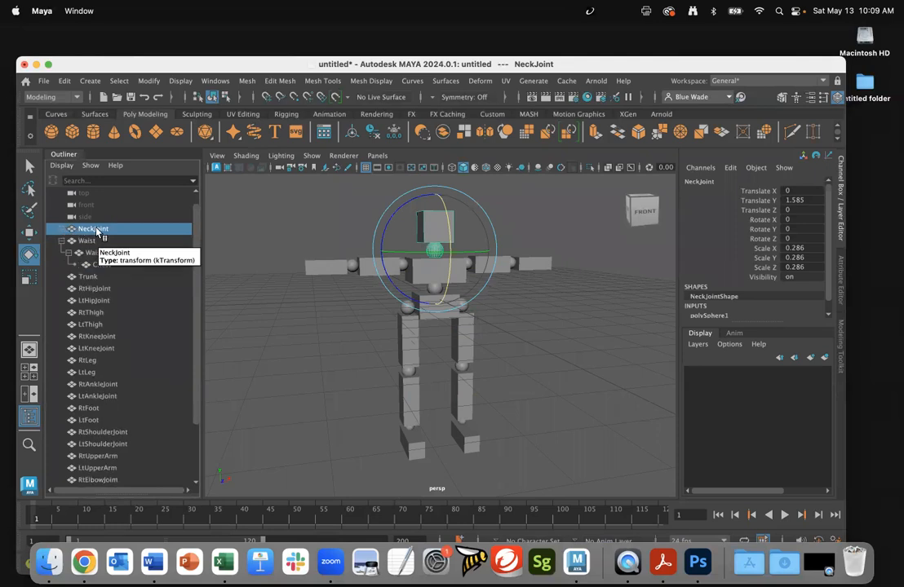
drag(96, 231, 100, 258)
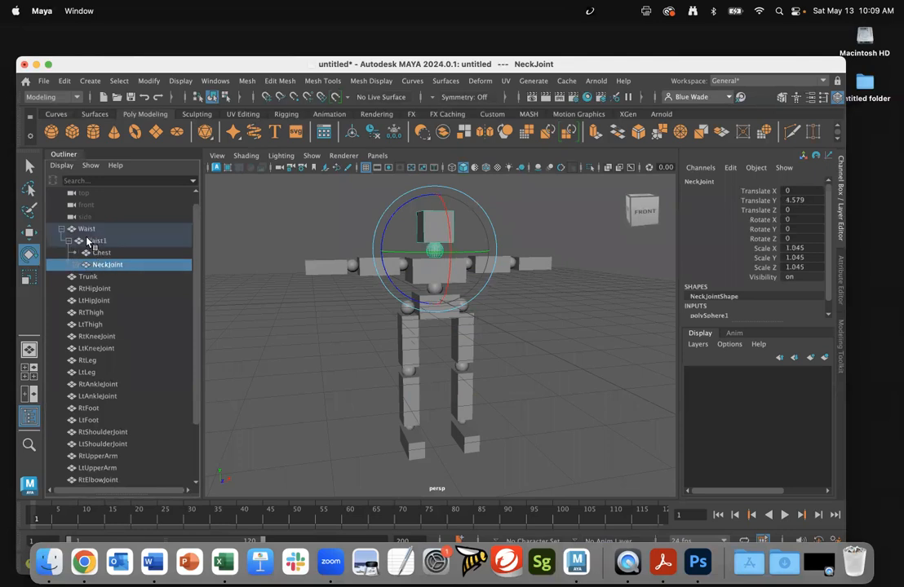
Step: Test the extended hierarchy by rotating Waist1 about -15 degrees around X with Chest and NeckJoint, and undo the rotation
click(88, 241)
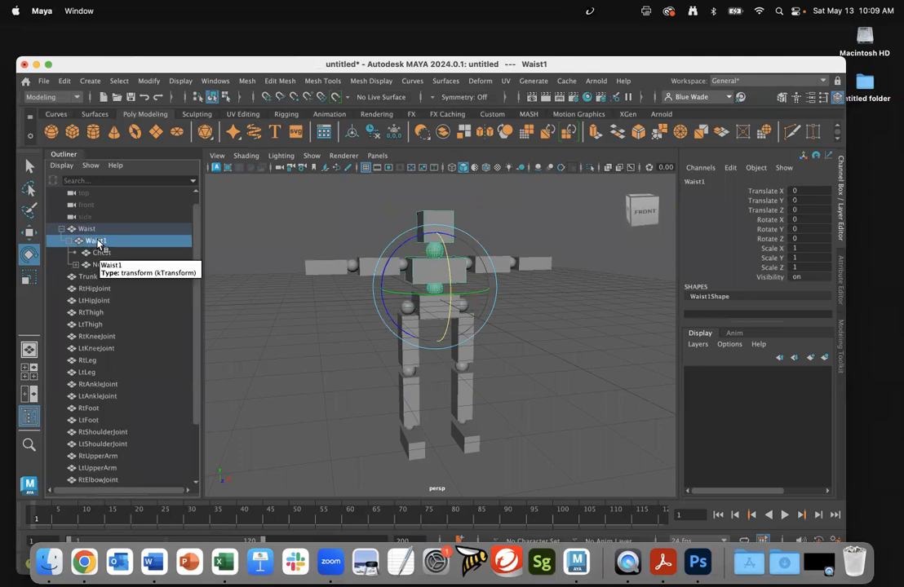
drag(447, 286, 440, 319)
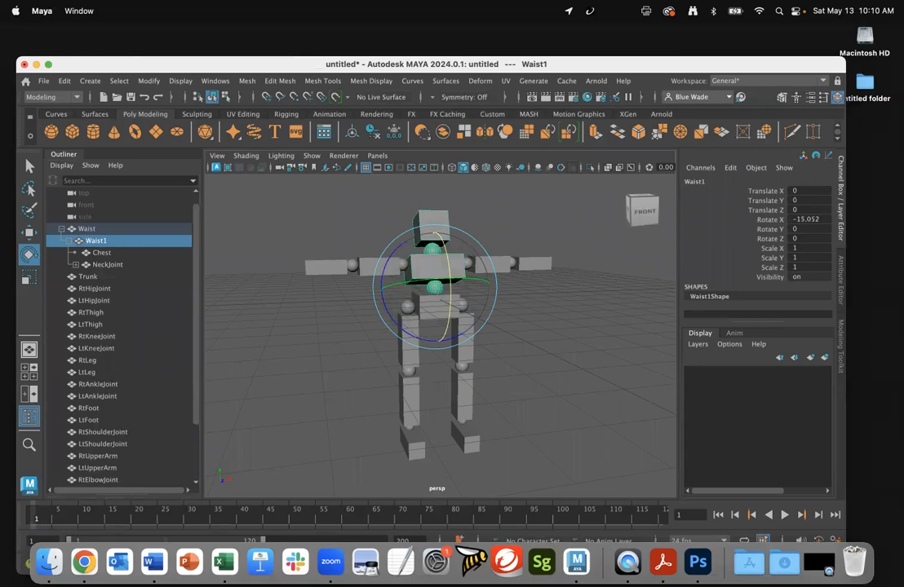
key(super+z)
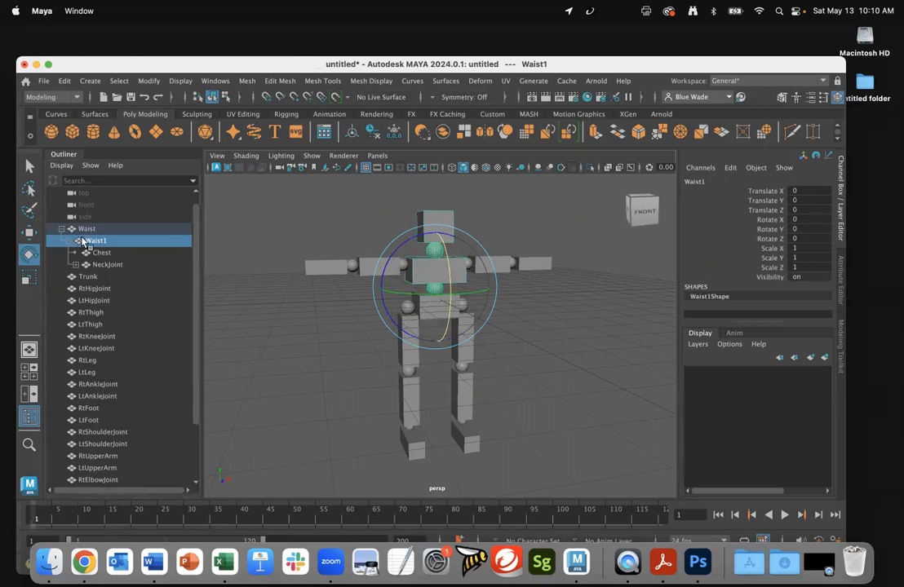
Step: Expand NeckJoint under Waist1, test rotating it with its child Head, and undo the rotation
click(76, 265)
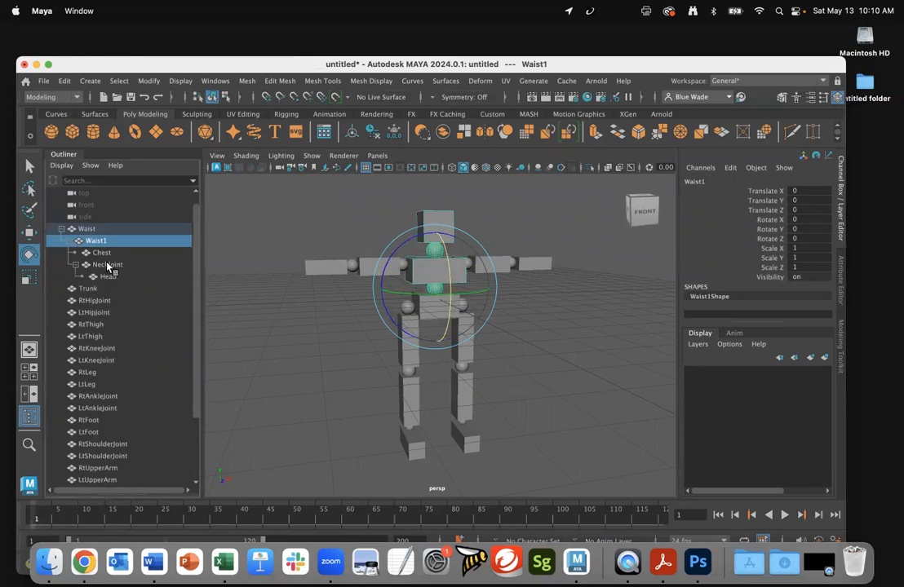
click(105, 265)
drag(446, 290, 446, 305)
key(super+z)
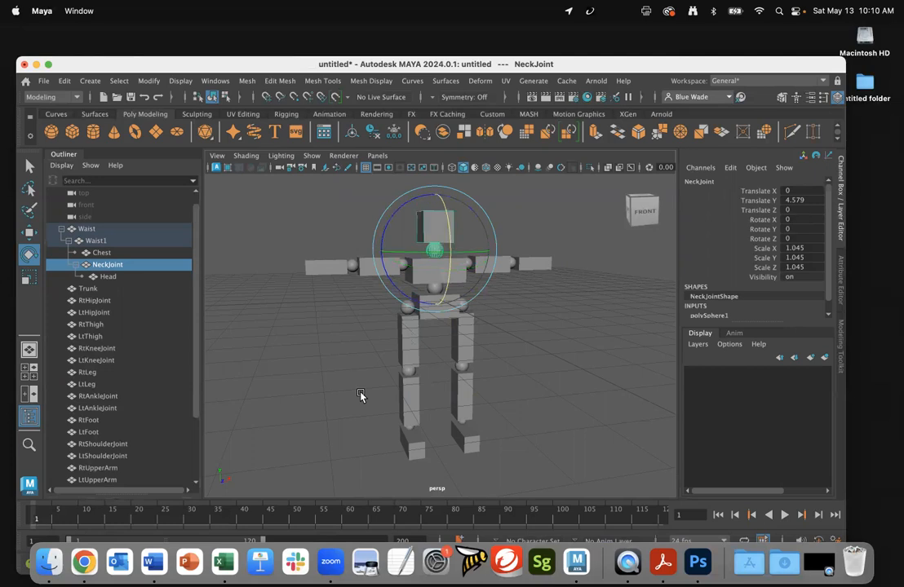
Step: Test bending the upper body by rotating Waist1 about -32 degrees around X, and undo the rotation
click(95, 240)
drag(447, 324, 375, 250)
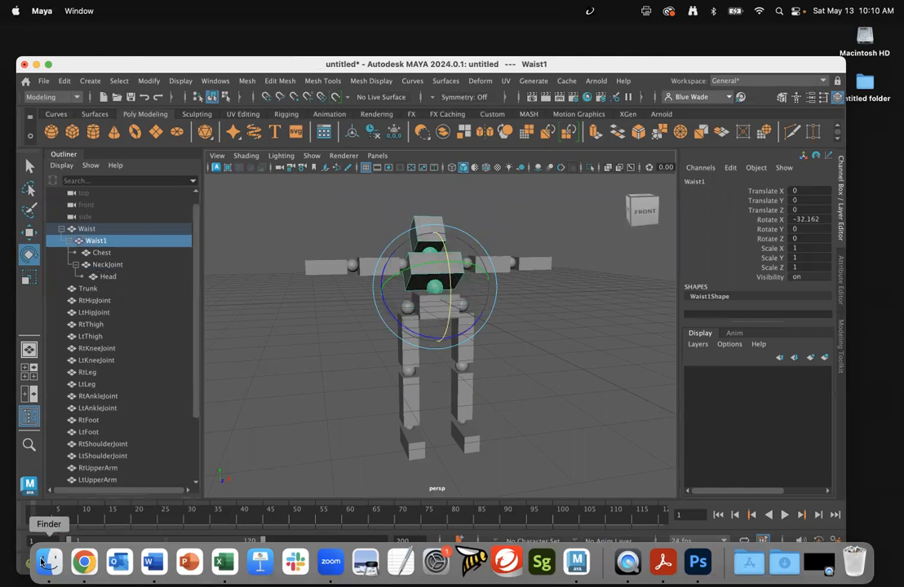
key(super+z)
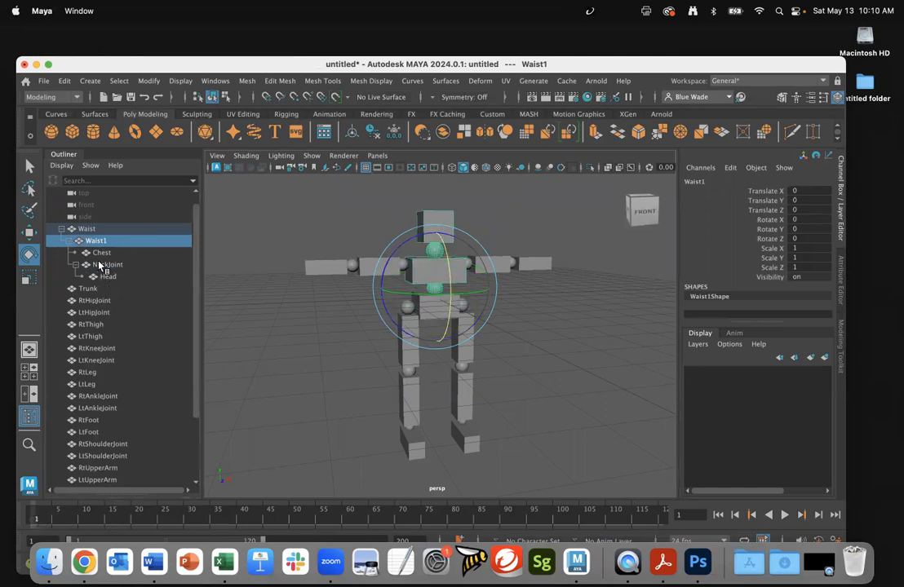
Step: Try rotating the top-level Waist freely to about -28 degrees in X and -6 degrees in Y, and undo the rotation
click(85, 228)
drag(452, 311, 446, 281)
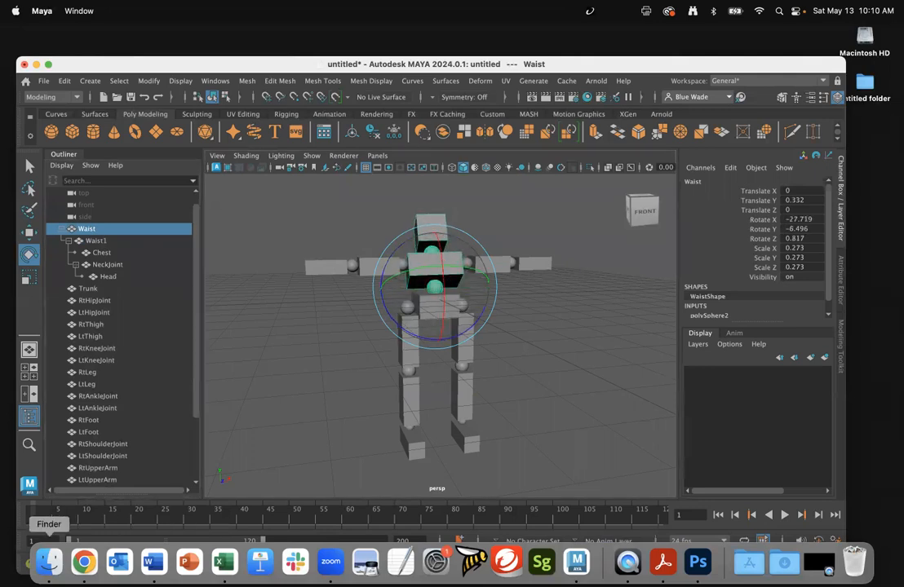
key(super+z)
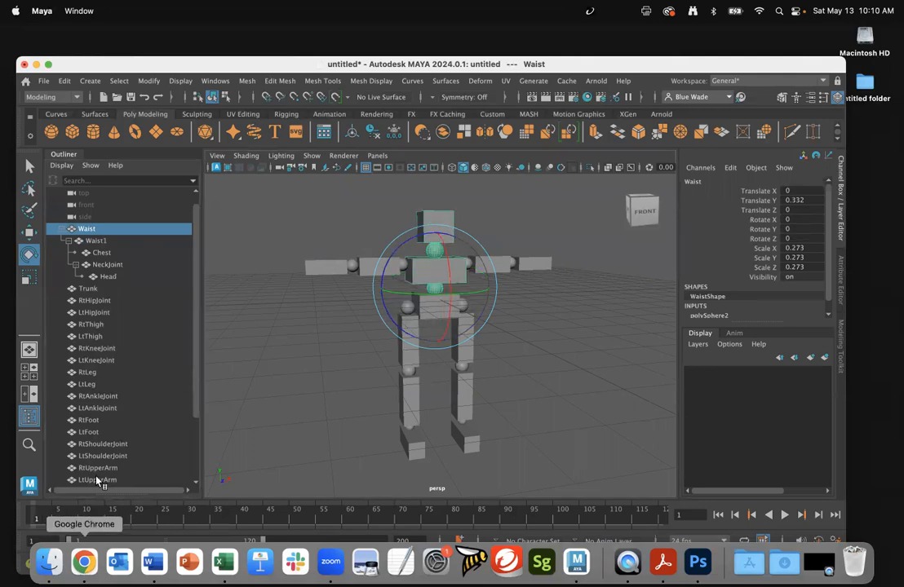
Step: Test Waist1 again by rotating it about -31 degrees around X with its children, and undo the rotation
click(100, 242)
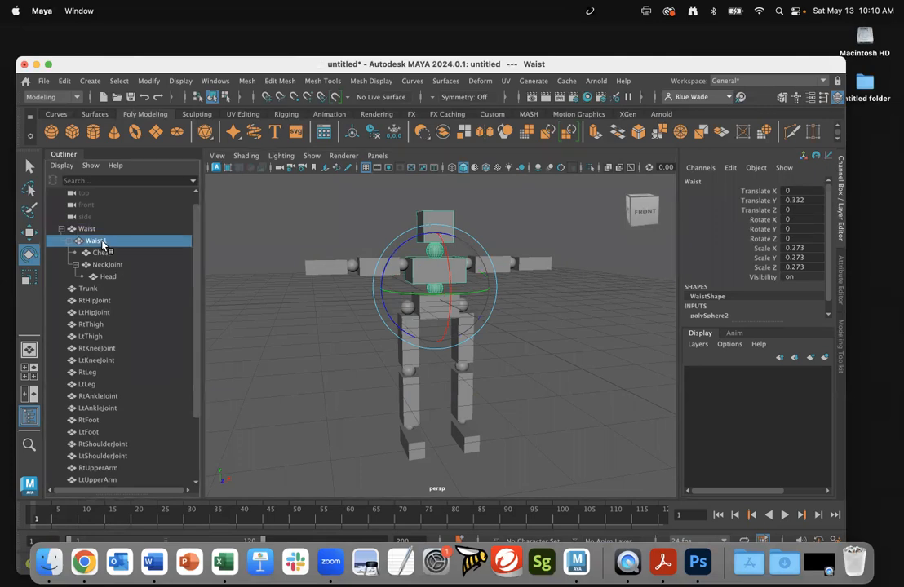
drag(452, 321, 444, 287)
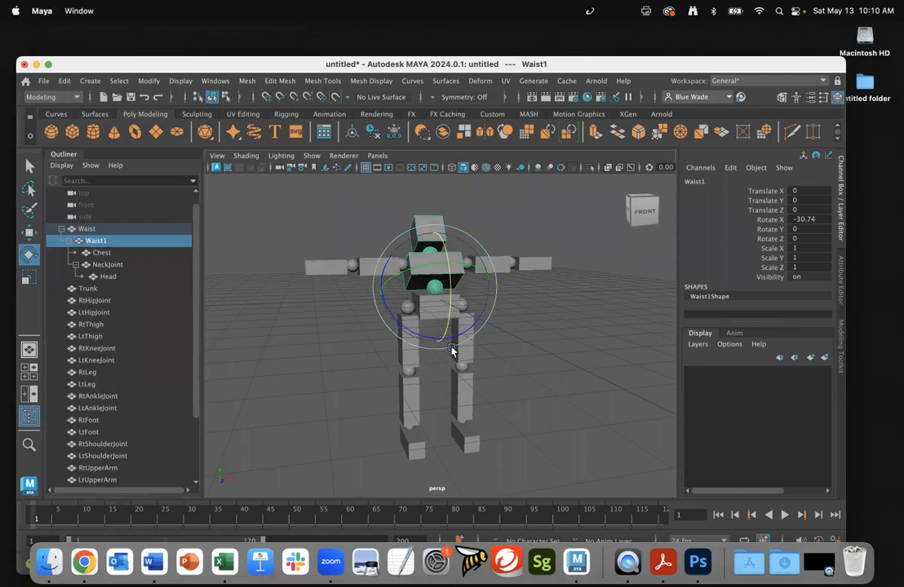
key(super+z)
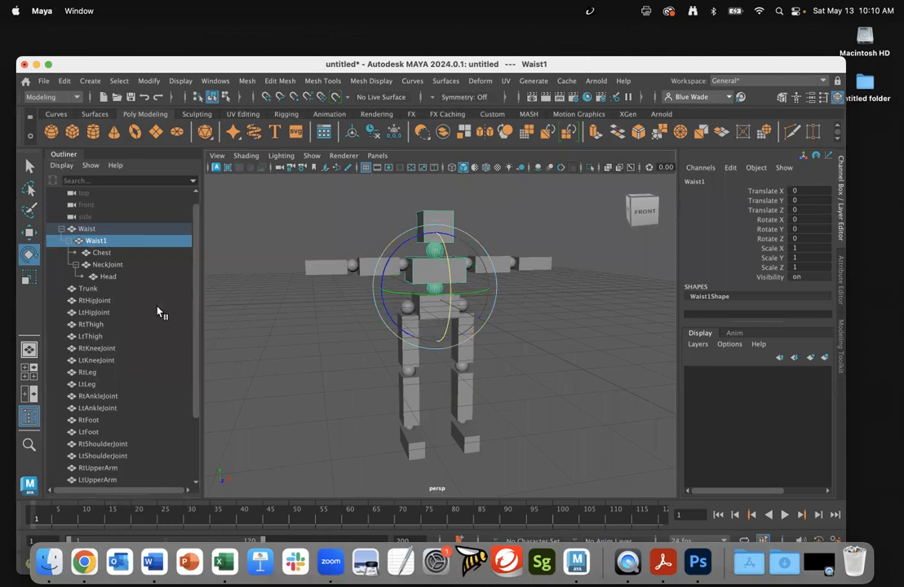
Step: Parent RtUpperArm under RtShoulderJoint in the Outliner and expand RtShoulderJoint to show its child
click(102, 444)
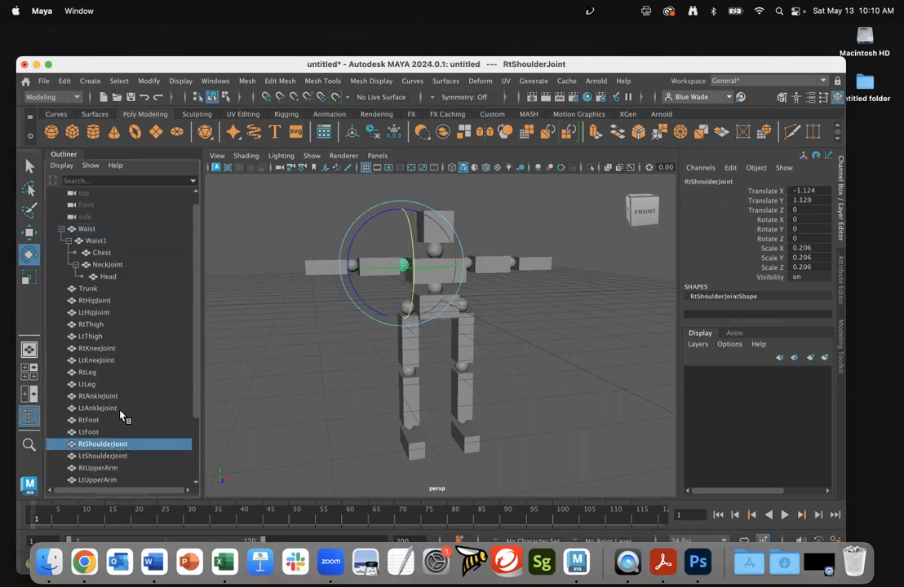
scroll(121, 414, down, 3)
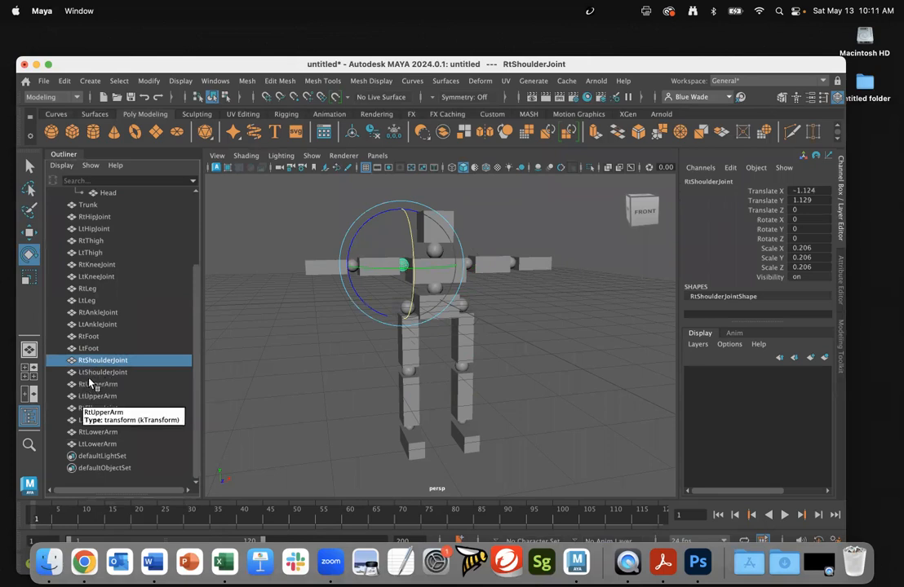
click(92, 384)
drag(93, 385, 111, 371)
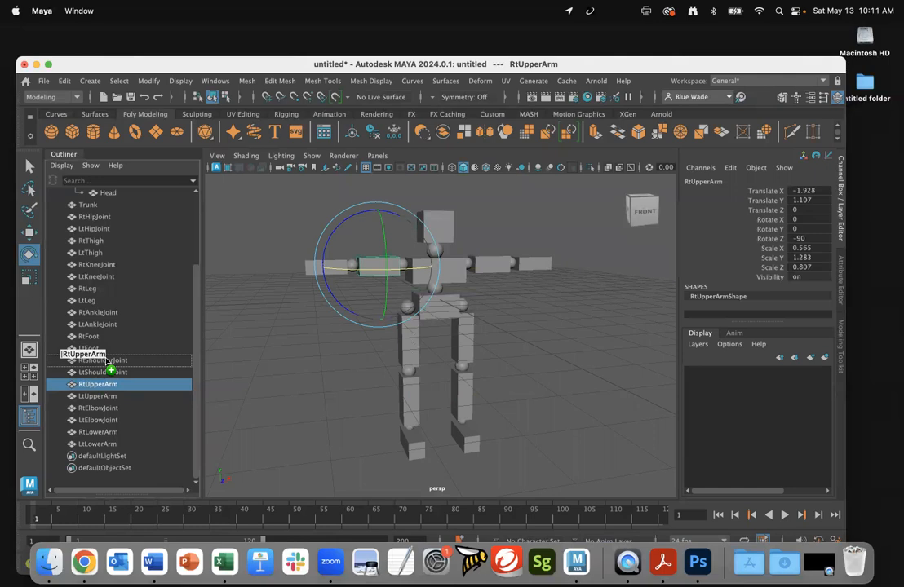
drag(106, 359, 106, 362)
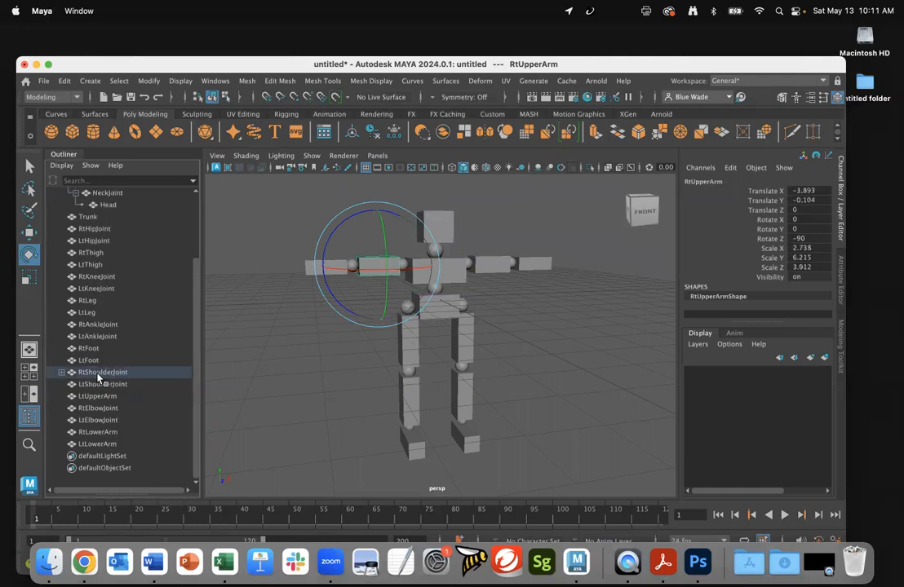
click(62, 374)
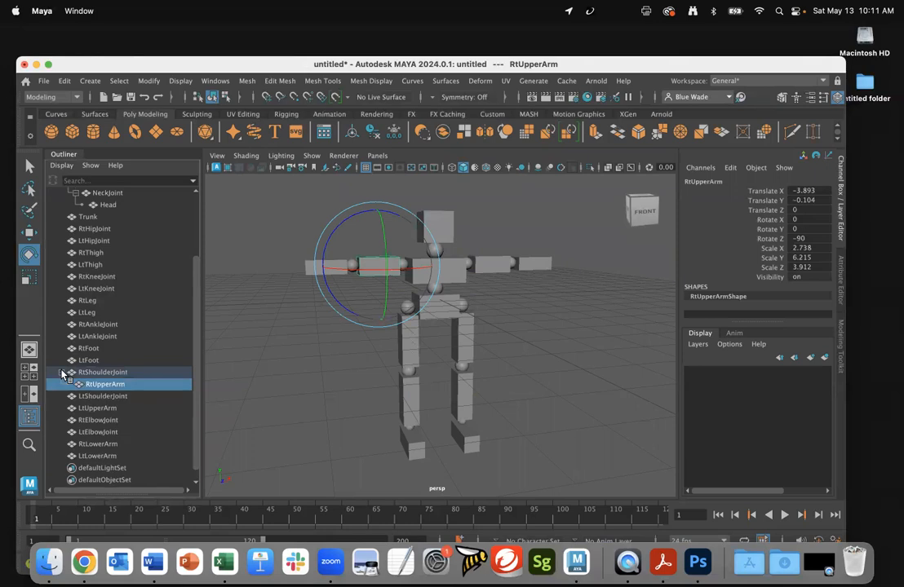
Step: Try rotating RtShoulderJoint together with its child RtUpperArm
click(102, 373)
mouse_move(379, 268)
mouse_down()
mouse_move(360, 270)
mouse_move(412, 276)
mouse_move(381, 278)
mouse_up()
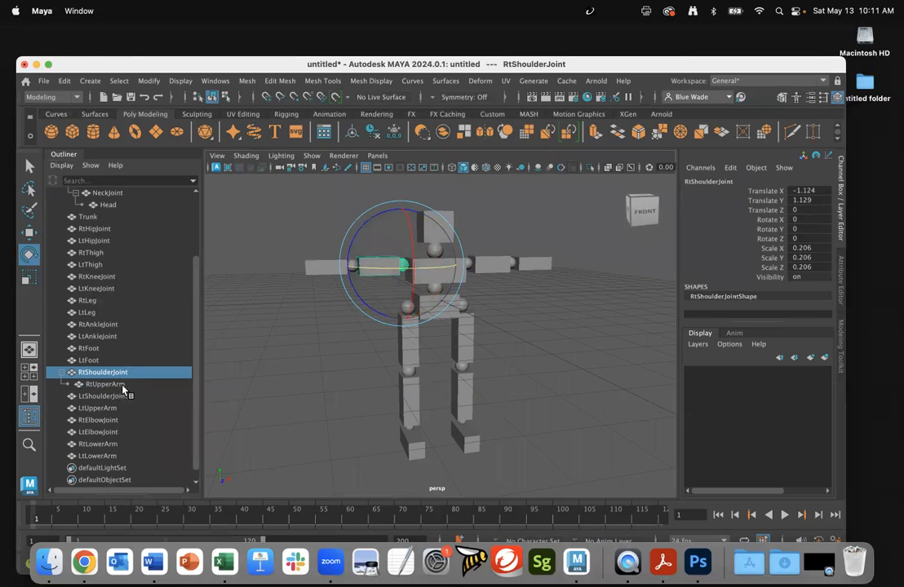
Step: Parent RtElbowJoint under RtShoulderJoint in the Outliner, alongside RtUpperArm
scroll(122, 390, down, 1)
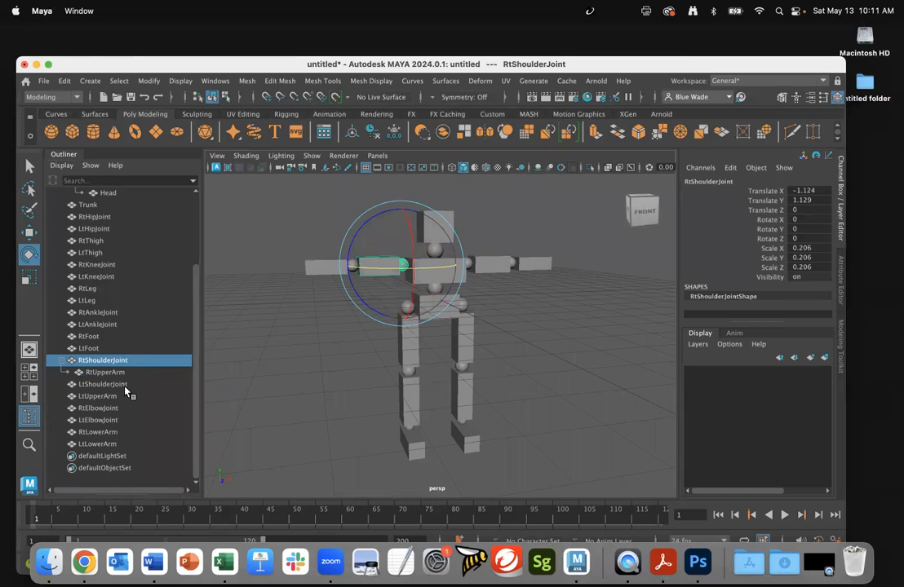
click(89, 408)
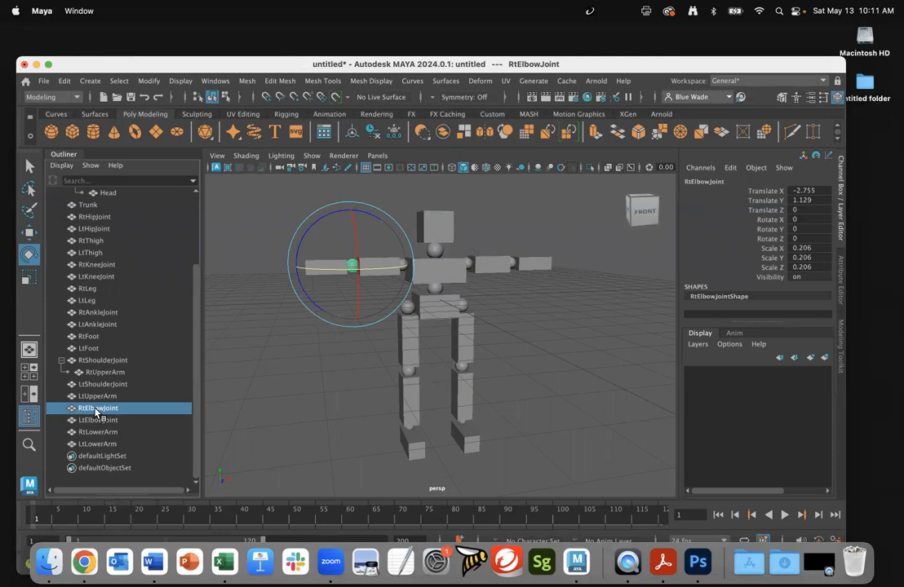
drag(96, 410, 109, 372)
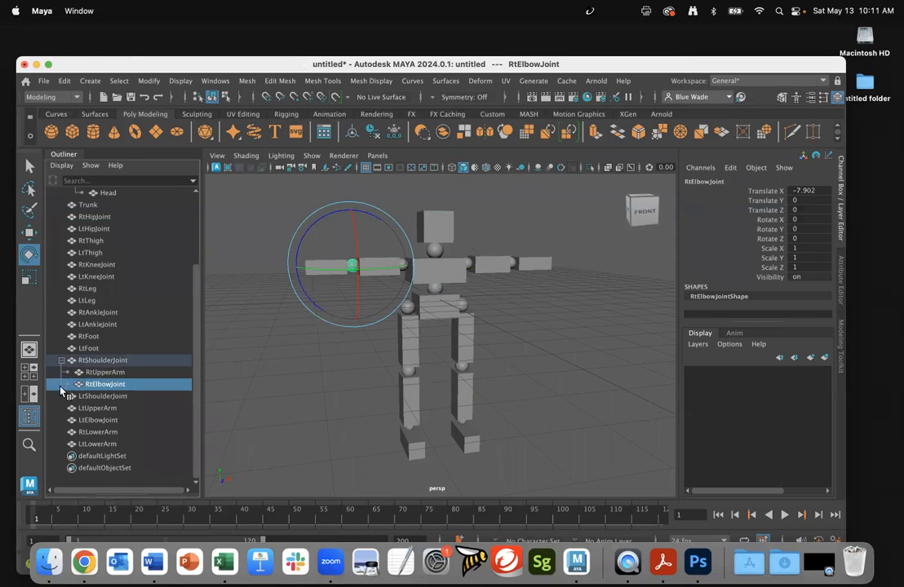
Step: Test rotating RtShoulderJoint with RtUpperArm and RtElbowJoint, and undo the rotation and the accidental selection of RtLowerArm
click(103, 360)
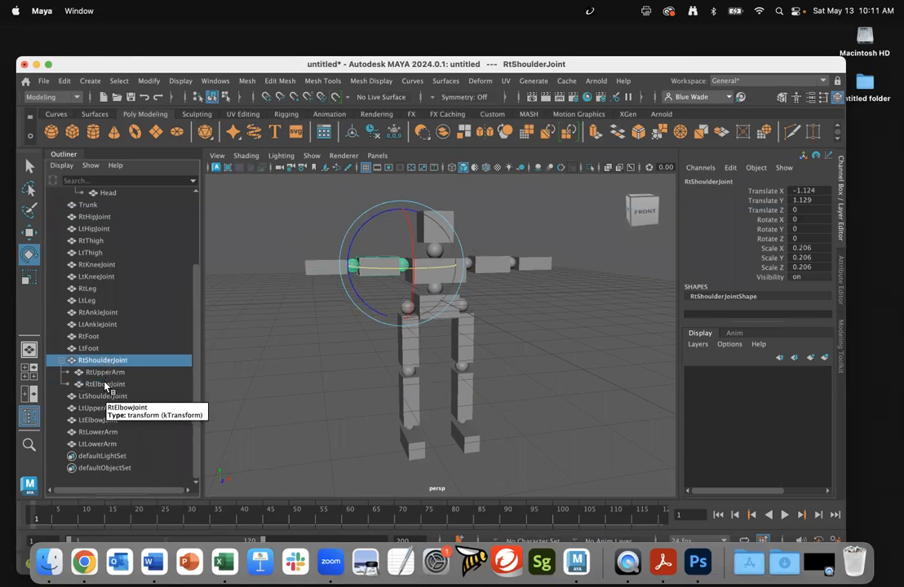
click(105, 384)
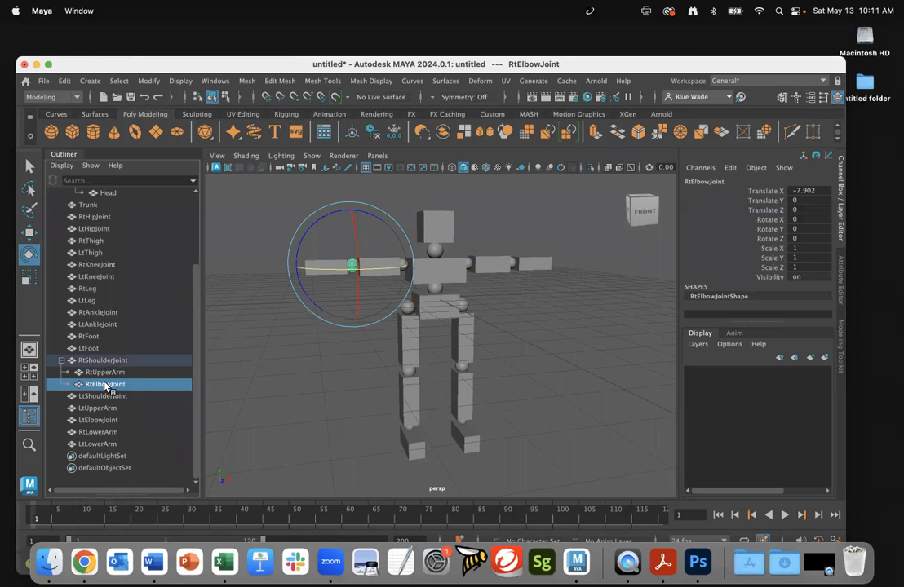
drag(108, 360, 146, 348)
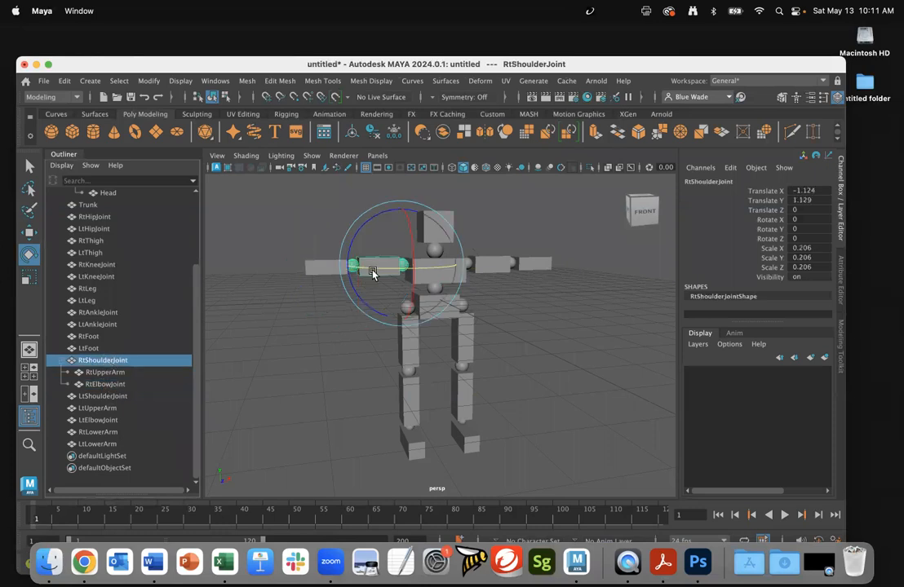
click(338, 275)
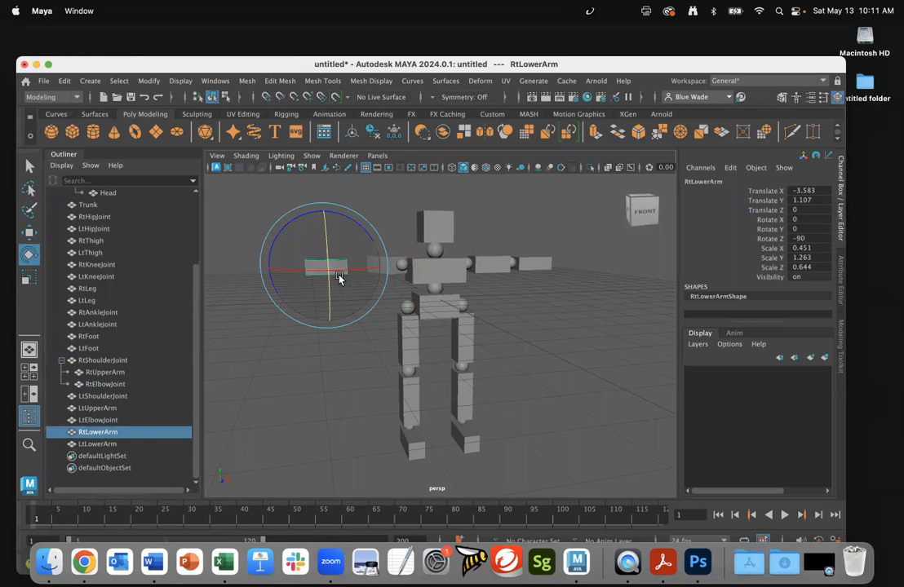
key(super+z)
key(super+z)
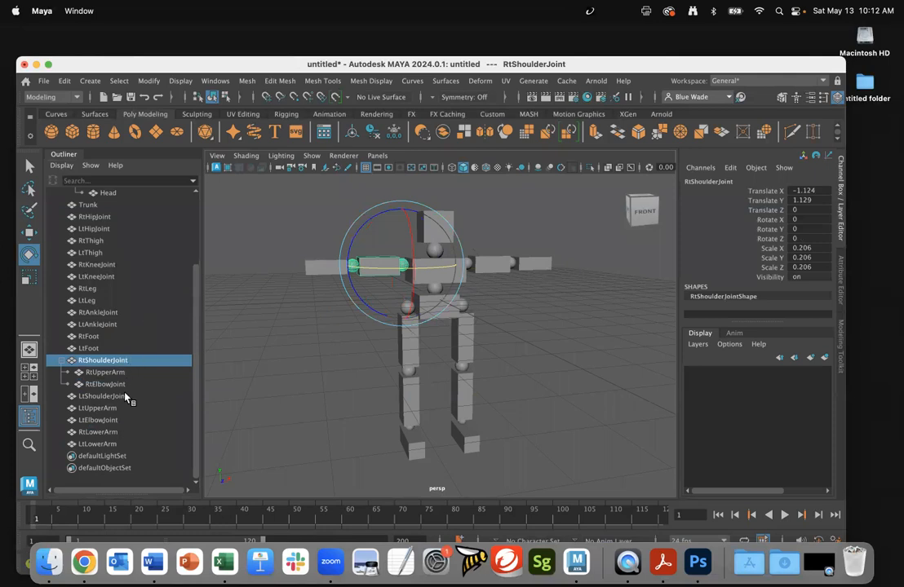
Step: Parent RtLowerArm under RtElbowJoint in the Outliner and expand RtElbowJoint to show its child
click(106, 433)
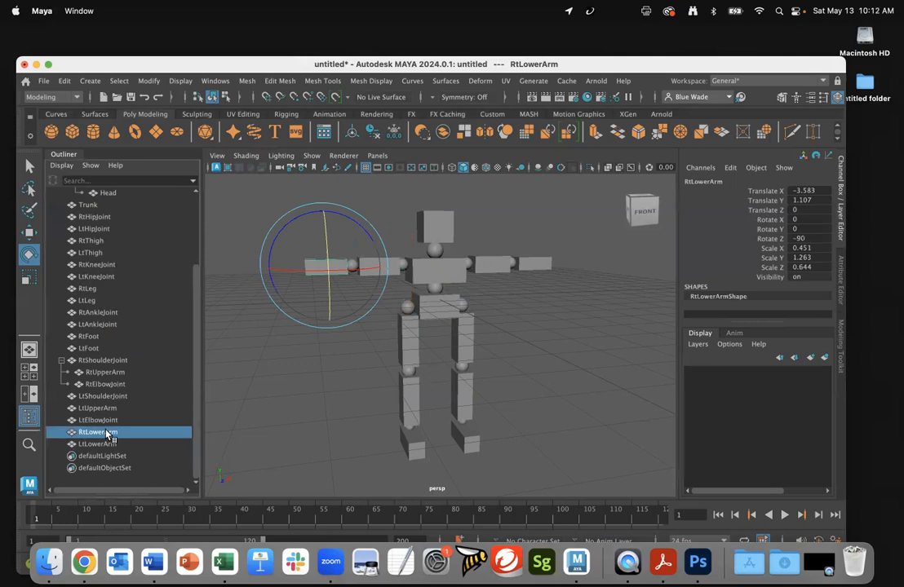
drag(107, 434, 124, 383)
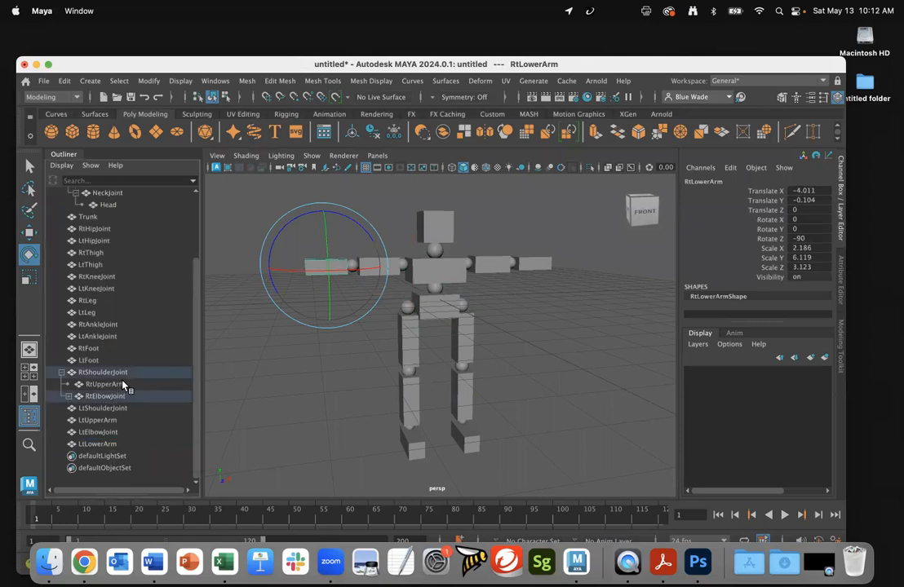
click(69, 398)
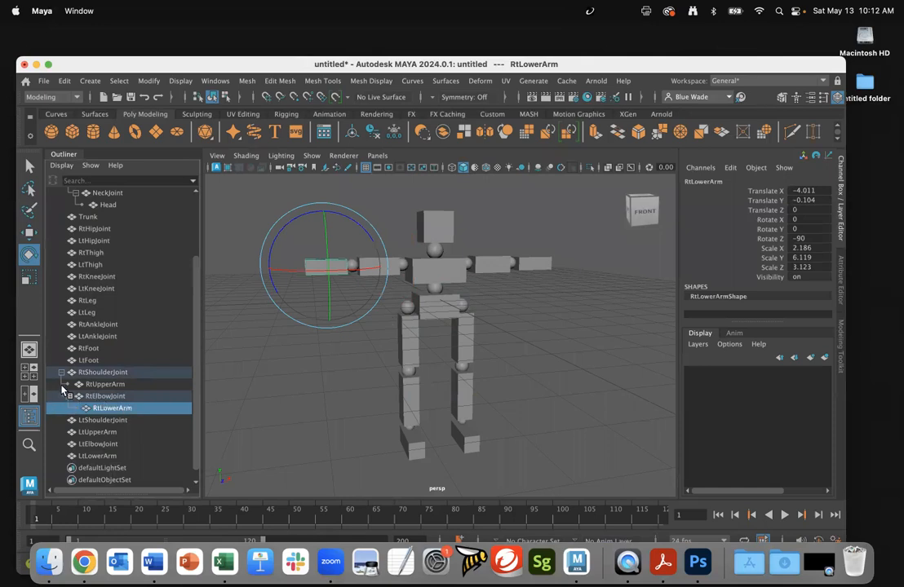
Step: Test the complete right-arm hierarchy by rotating RtShoulderJoint with all its children, and undo the rotation
click(107, 373)
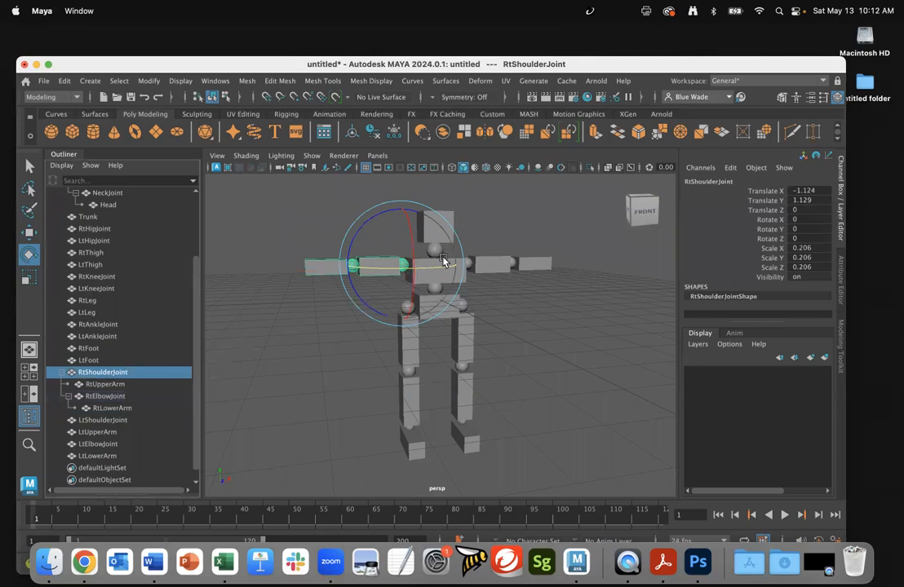
drag(390, 214, 371, 254)
key(super+z)
scroll(126, 244, up, 3)
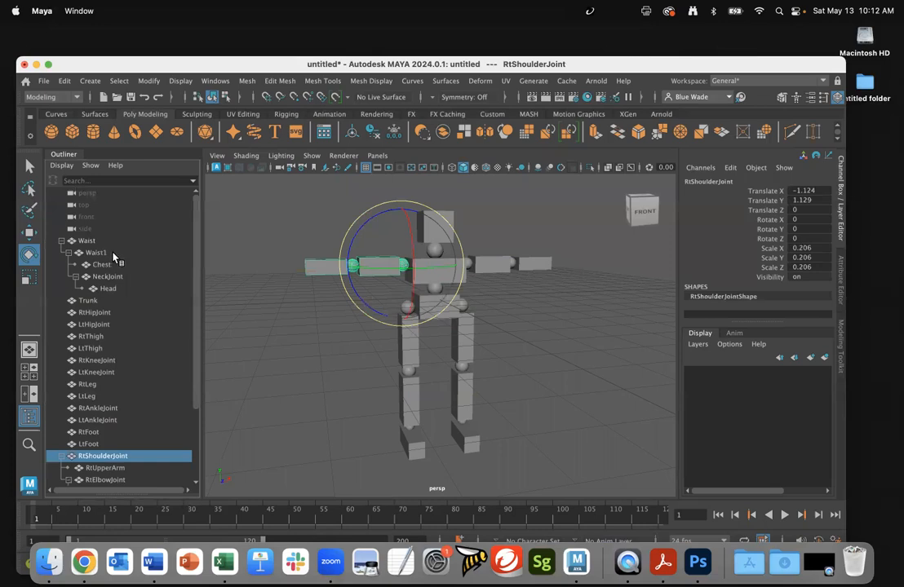
Step: Test the torso hierarchy by rotating Waist1 about -44 degrees around X with Chest, NeckJoint and Head, and undo the rotation
click(93, 253)
drag(446, 275, 392, 253)
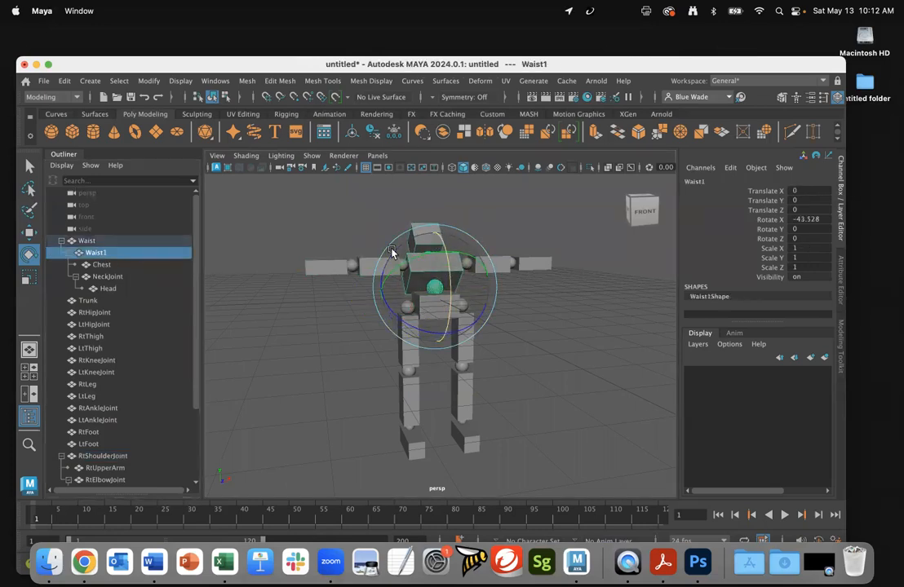
key(super+z)
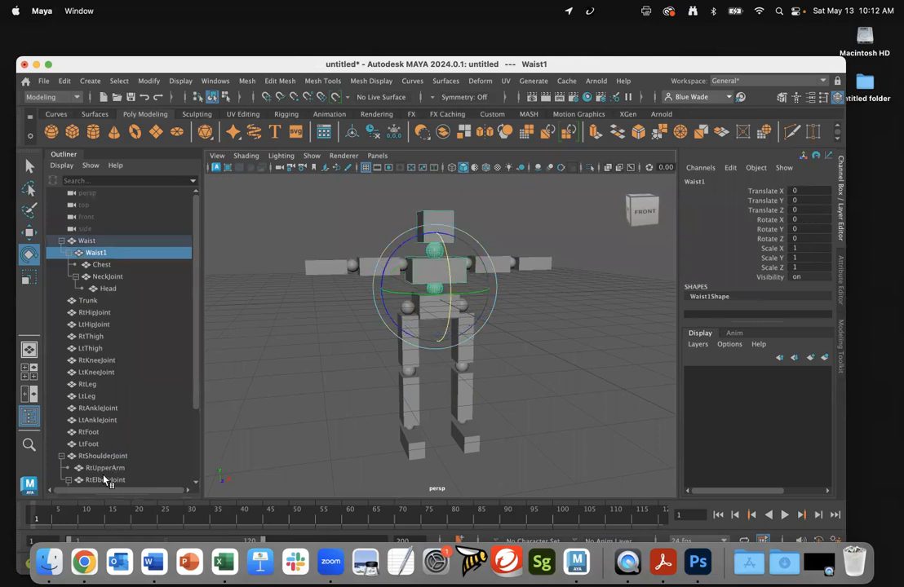
Step: Collapse the RtShoulderJoint branch in the Outliner and parent RtShoulderJoint under Waist1
click(62, 456)
click(115, 457)
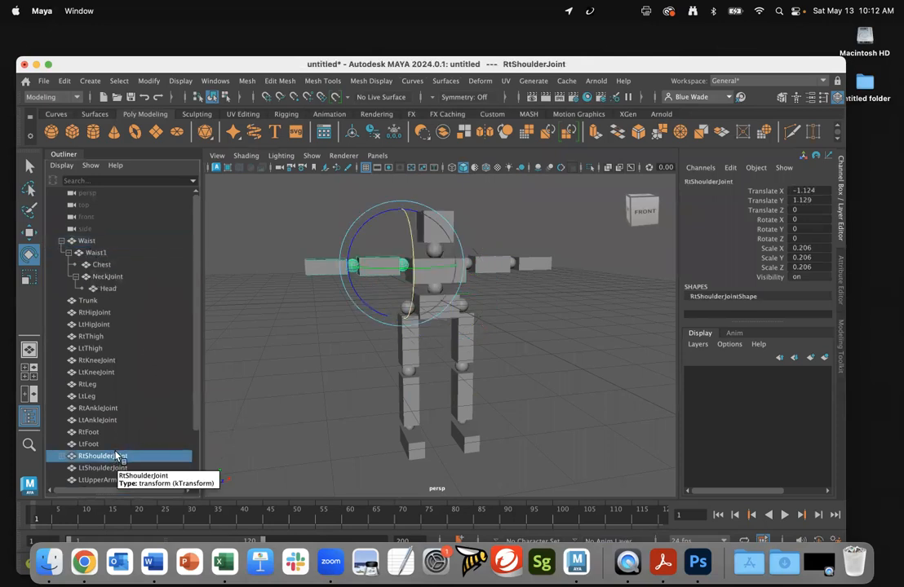
drag(115, 462, 130, 255)
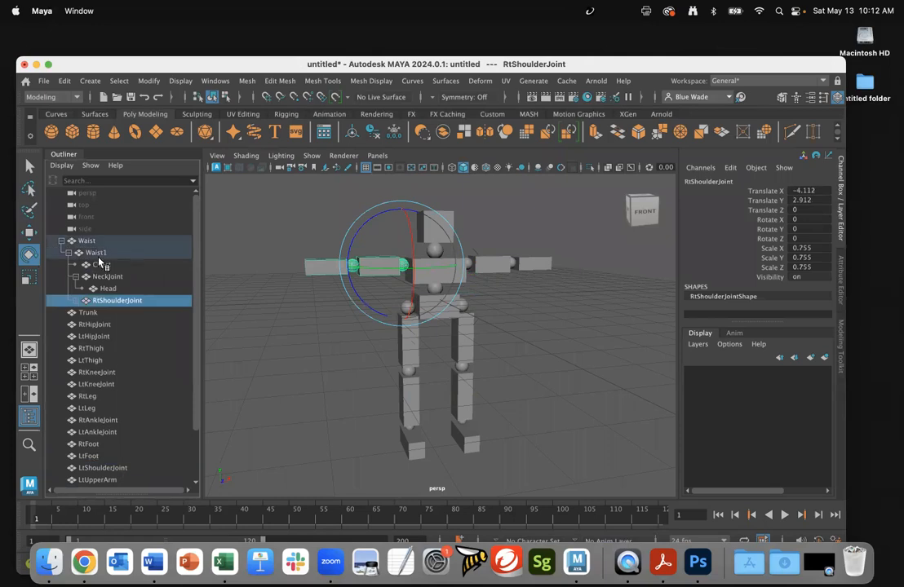
Step: Test rotating Waist1 about 46 degrees around X with the attached right arm, and undo the rotation
click(98, 258)
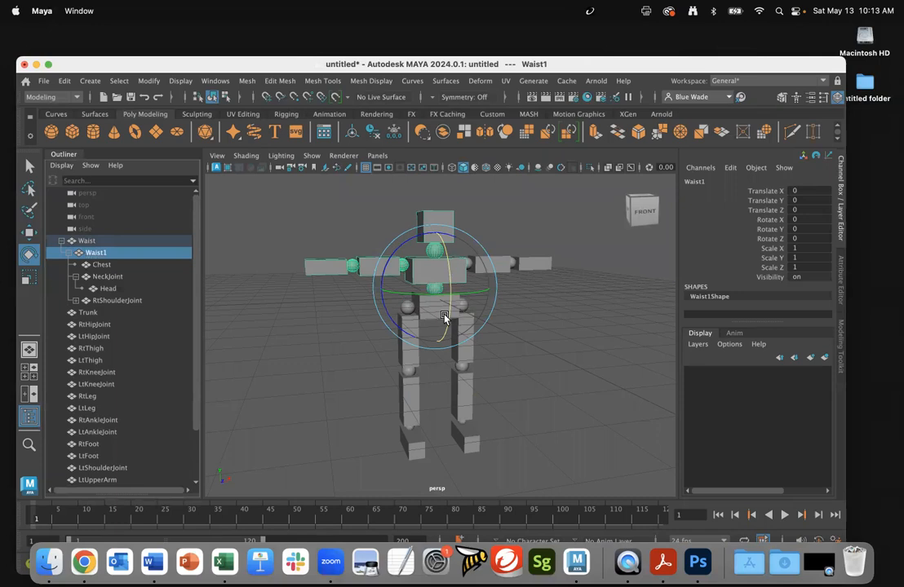
drag(449, 321, 455, 343)
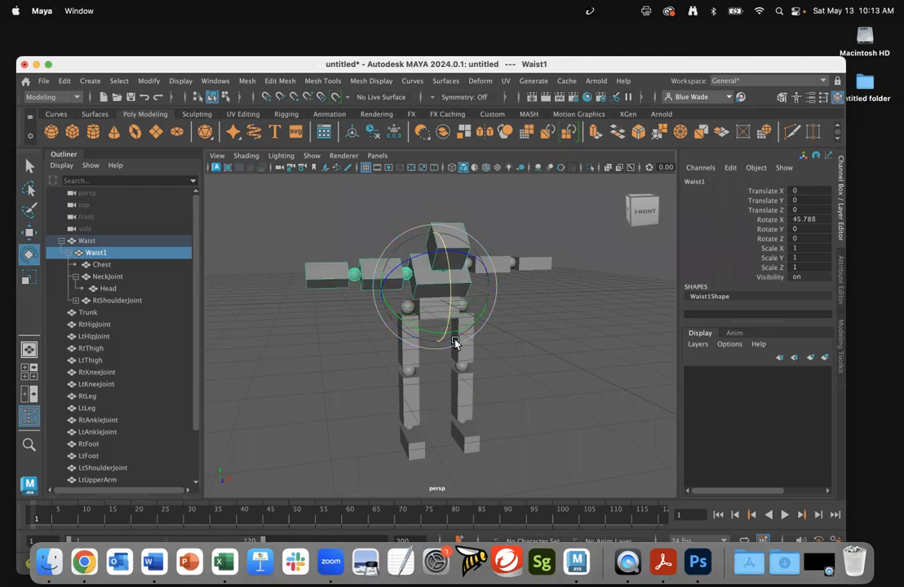
key(super+z)
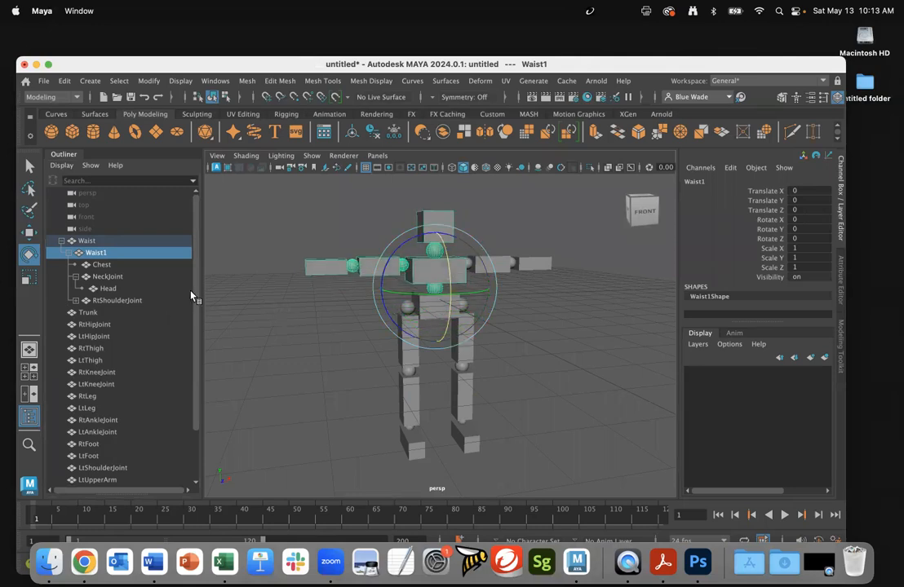
Step: Parent LtUpperArm under LtShoulderJoint in the Outliner and expand LtShoulderJoint to show its child
scroll(196, 319, down, 3)
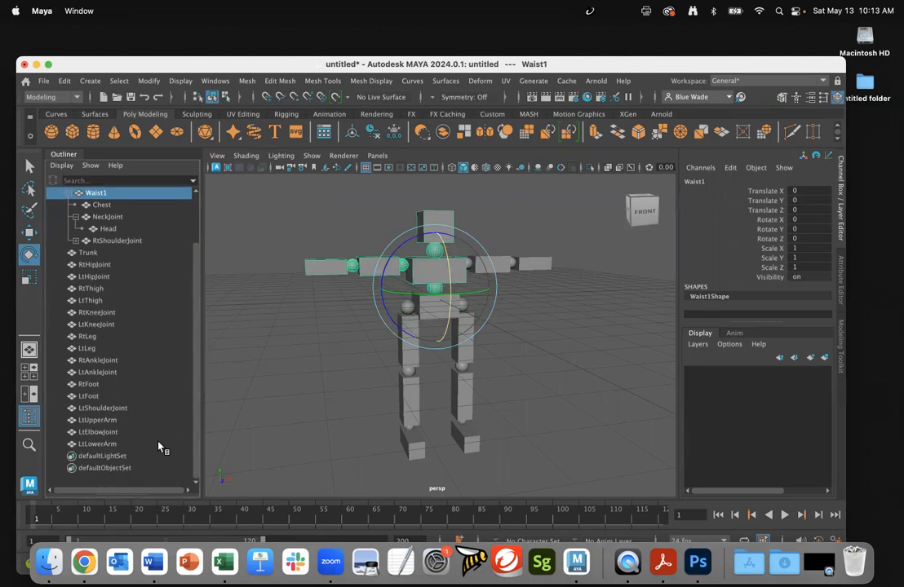
click(117, 409)
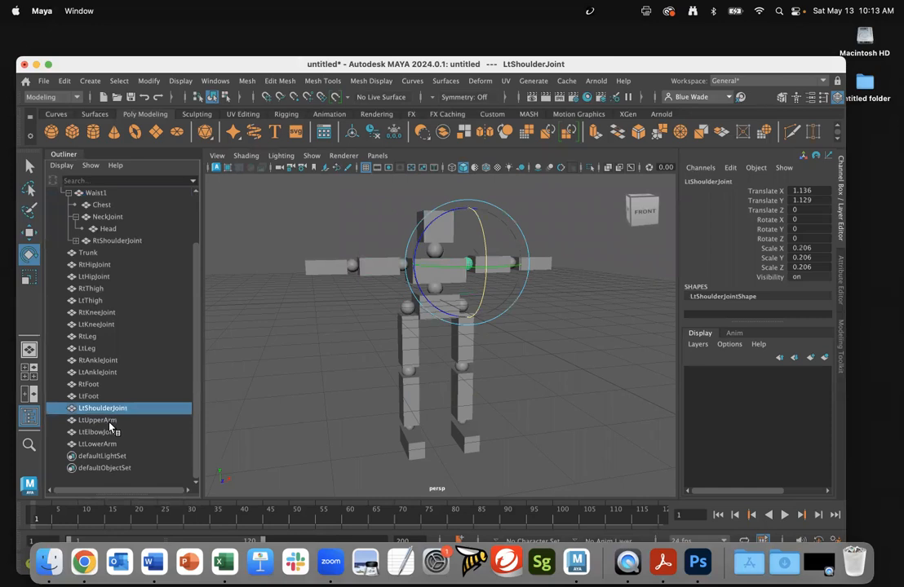
click(105, 421)
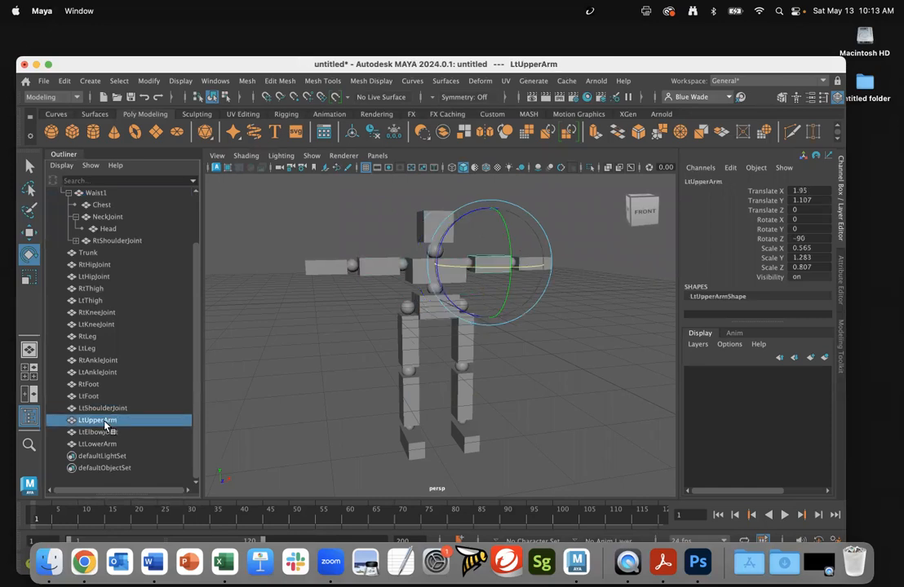
middle_drag(104, 423, 107, 413)
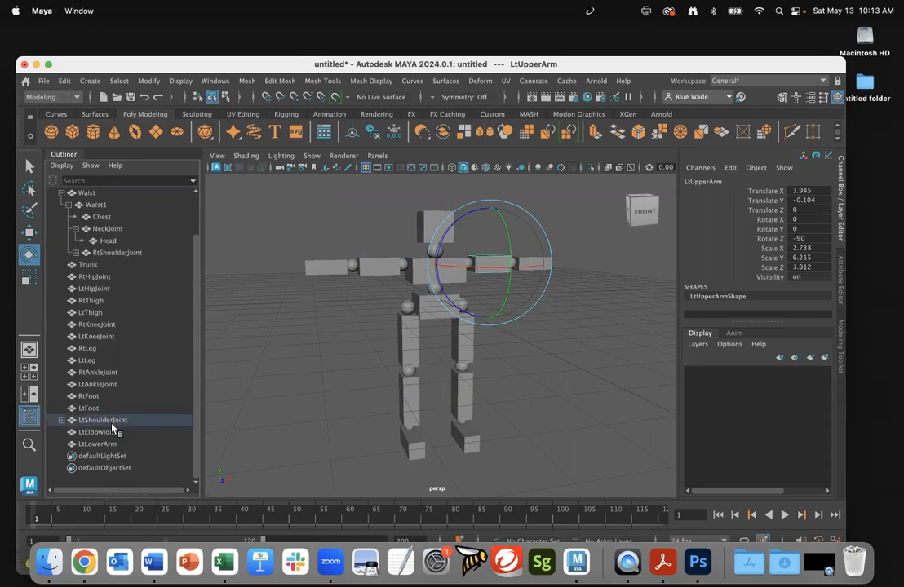
click(61, 421)
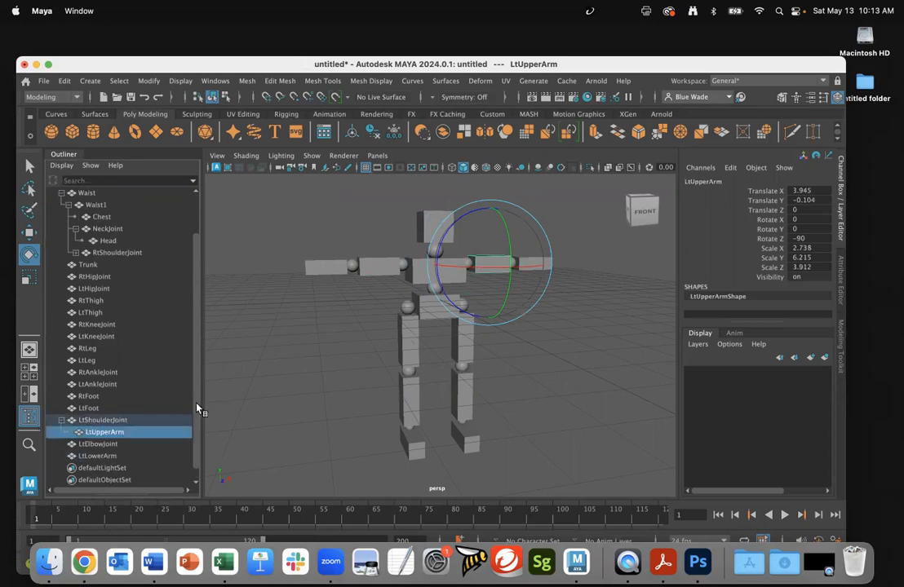
Step: Parent LtElbowJoint under LtShoulderJoint in the Outliner, alongside LtUpperArm
scroll(197, 408, down, 1)
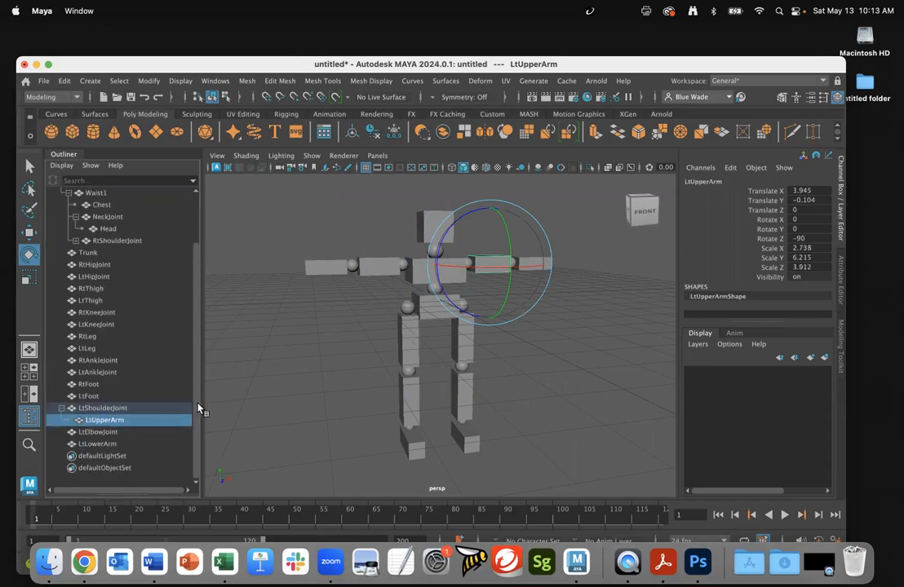
click(98, 432)
drag(98, 434, 101, 419)
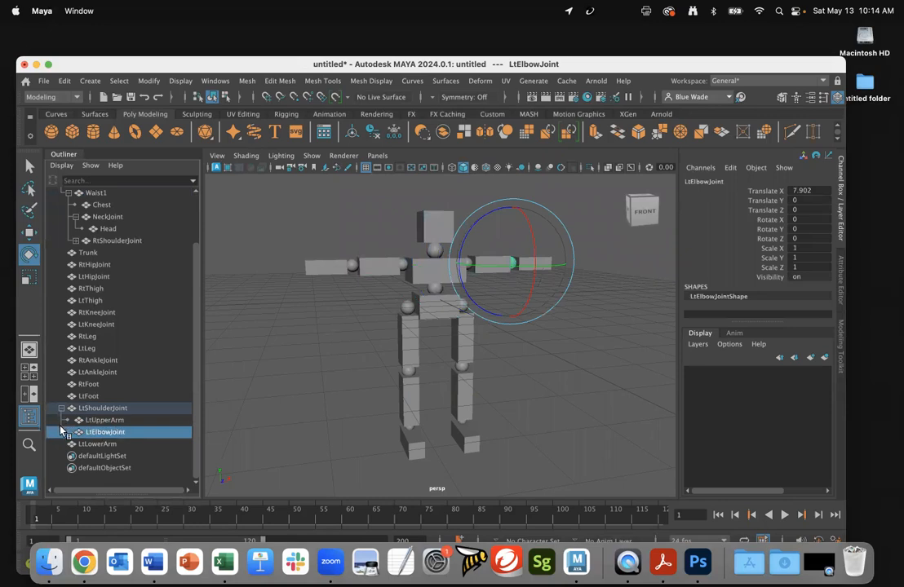
Step: Parent LtLowerArm under LtElbowJoint in the Outliner and expand LtElbowJoint to show its child
click(98, 445)
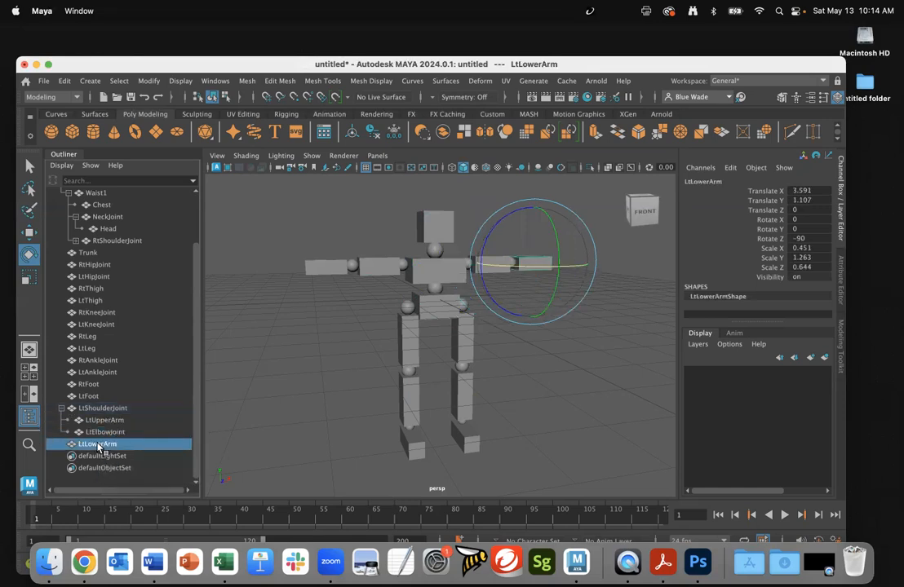
drag(98, 445, 101, 437)
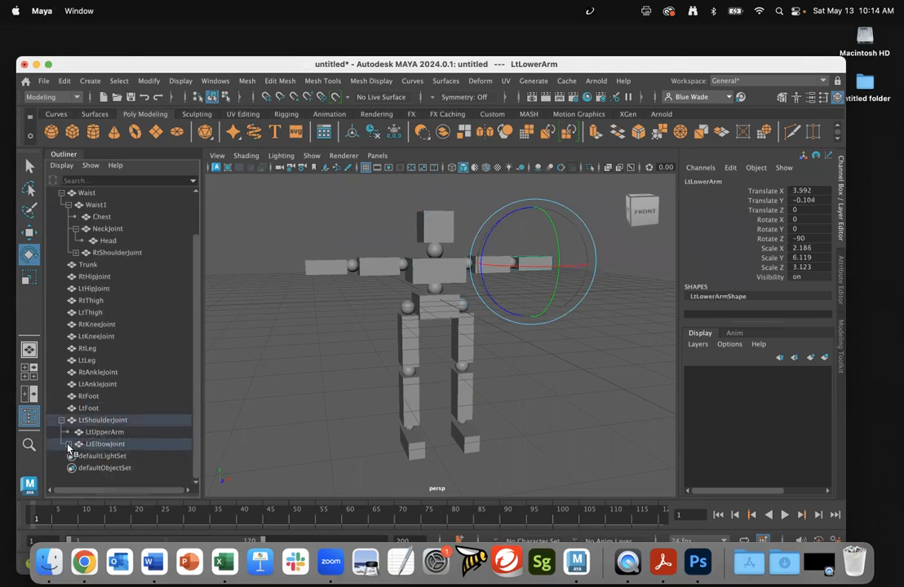
click(68, 444)
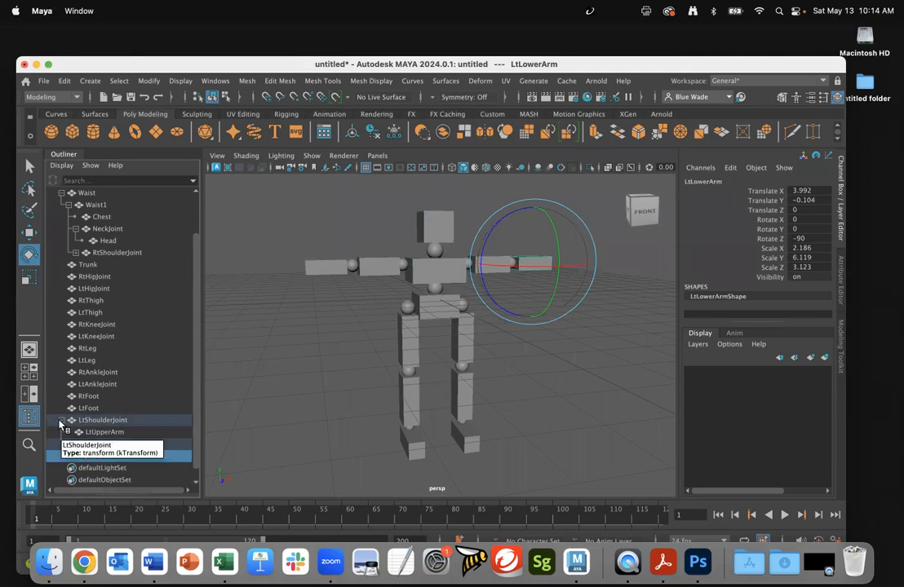
Step: Test the complete left-arm hierarchy by rotating LtShoulderJoint about -68 degrees around Y, and undo the rotation
scroll(122, 410, down, 1)
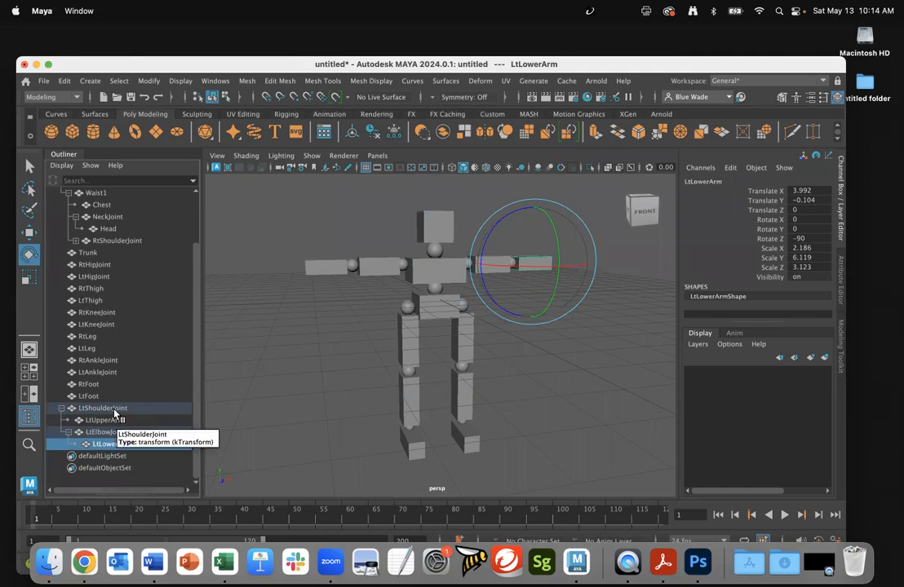
click(126, 409)
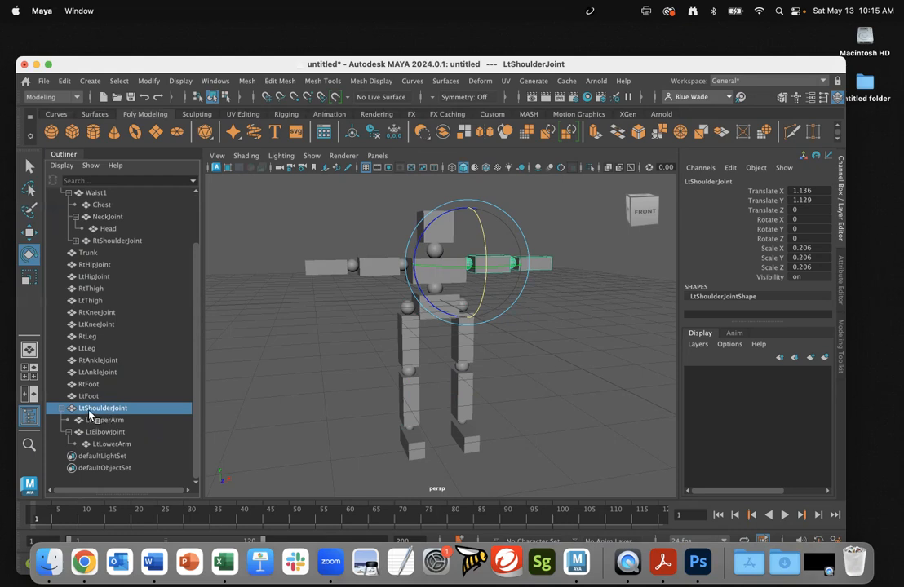
drag(462, 230, 409, 277)
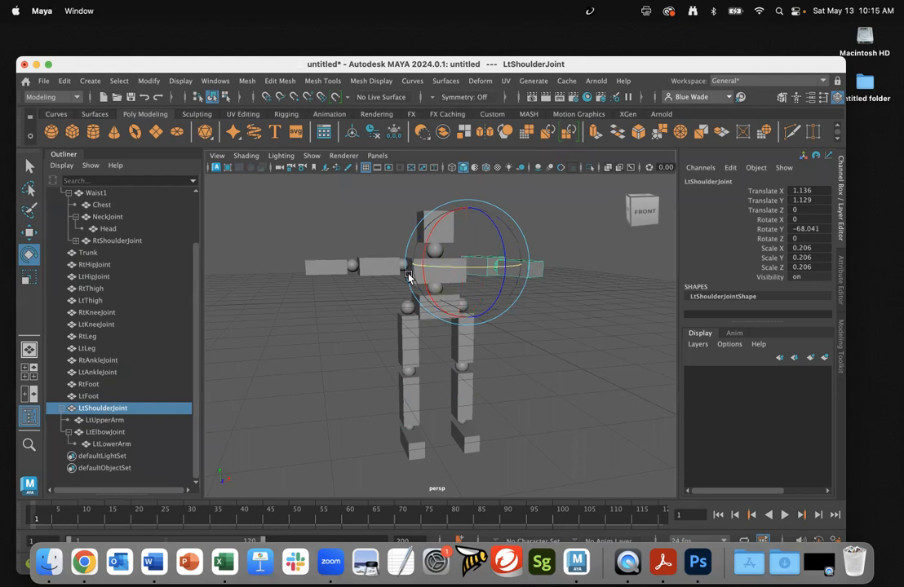
key(super+z)
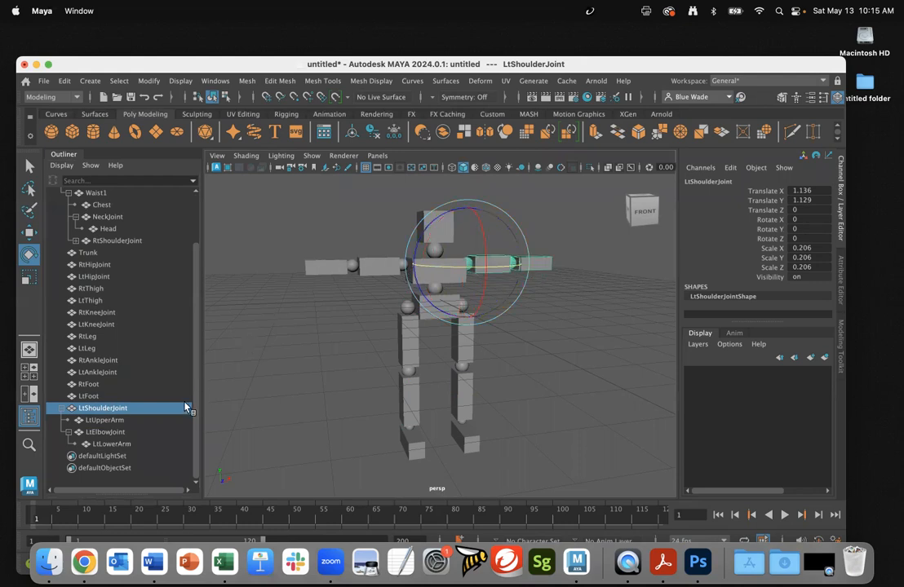
Step: Test rotating LtElbowJoint with LtLowerArm, and undo the rotation
click(114, 432)
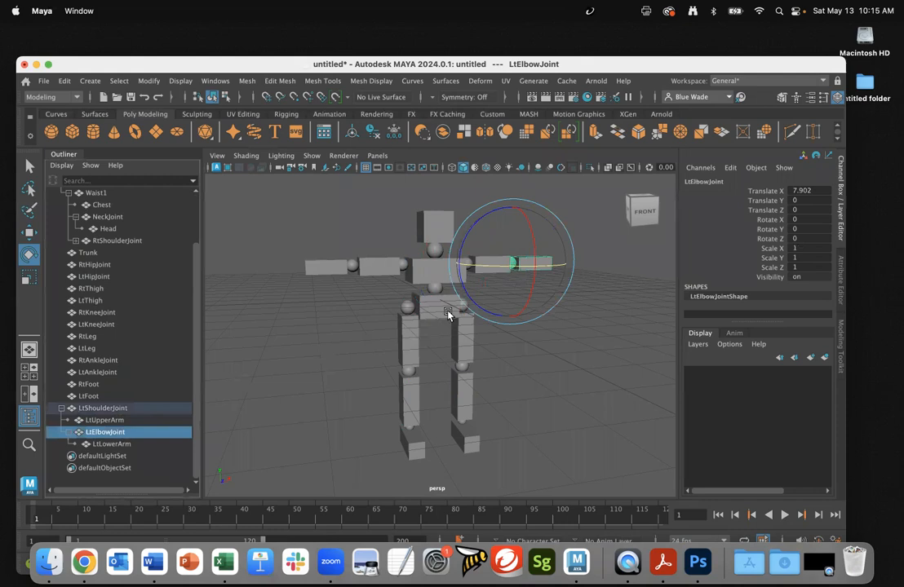
drag(476, 270, 453, 273)
key(super+z)
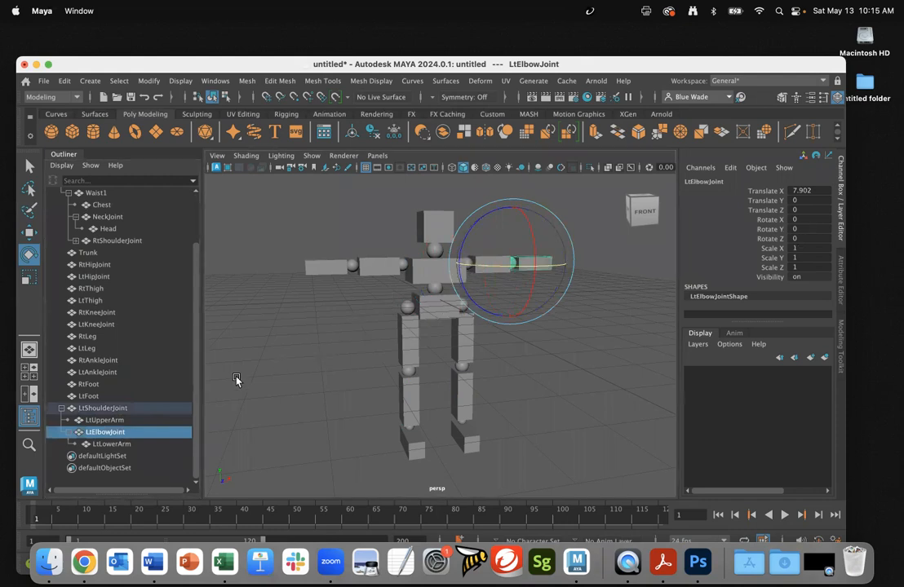
Step: Parent LtShoulderJoint with its whole arm branch under Waist1 in the Outliner
click(120, 408)
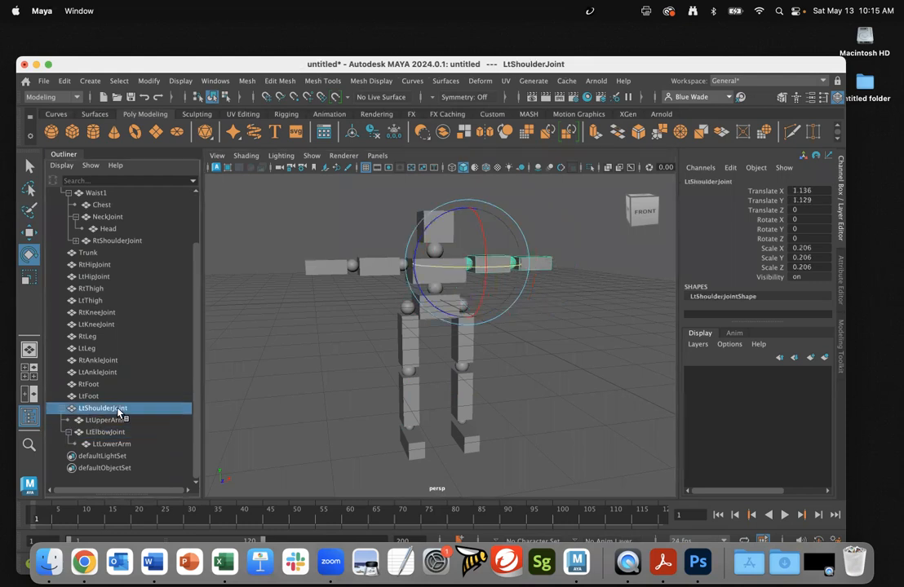
scroll(121, 409, up, 3)
scroll(120, 408, down, 3)
drag(120, 409, 124, 258)
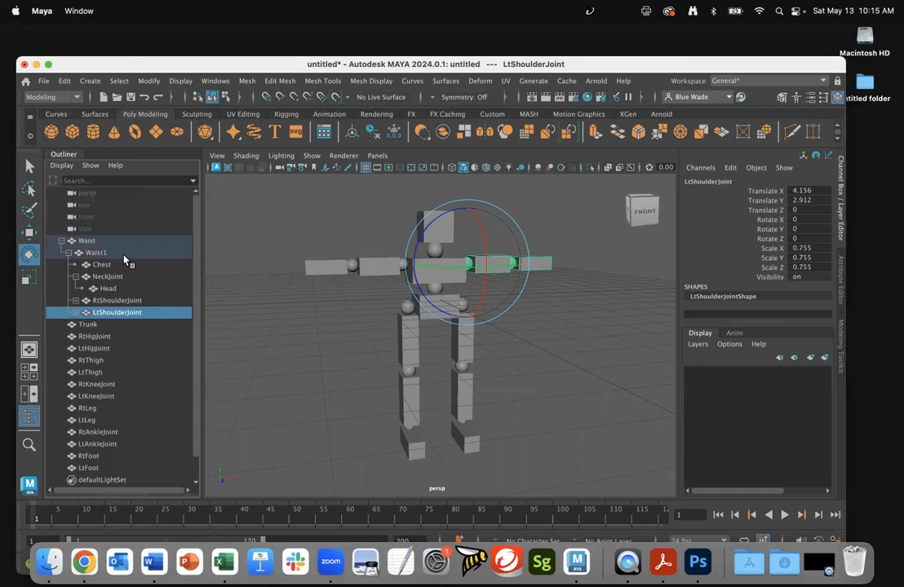
Step: Expand the left and right shoulder and elbow joint branches and NeckJoint in the Outliner to review the upper-body hierarchy
click(75, 277)
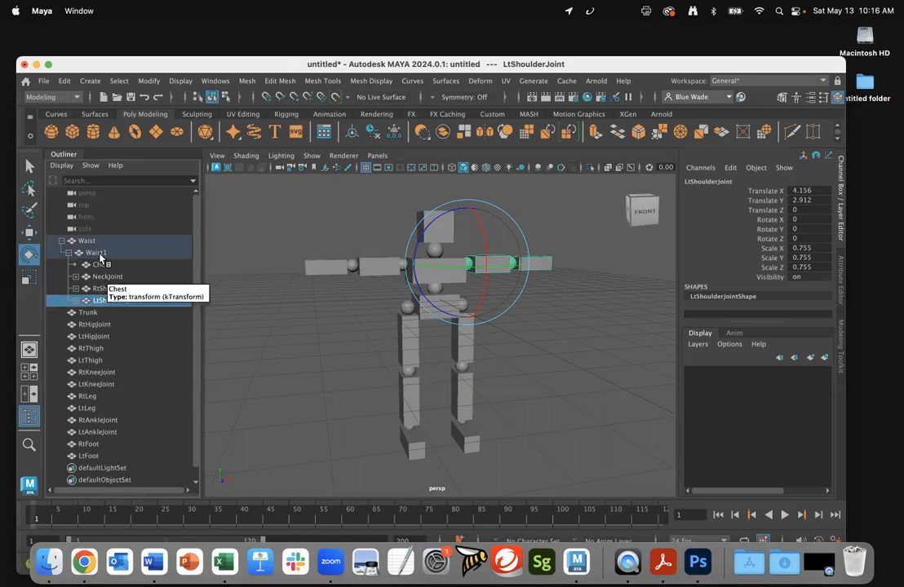
click(75, 301)
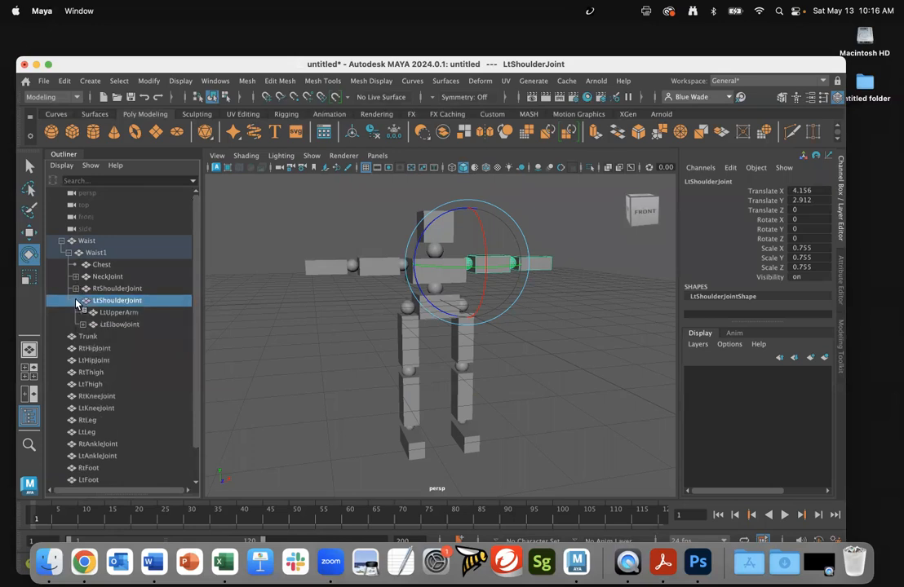
click(82, 325)
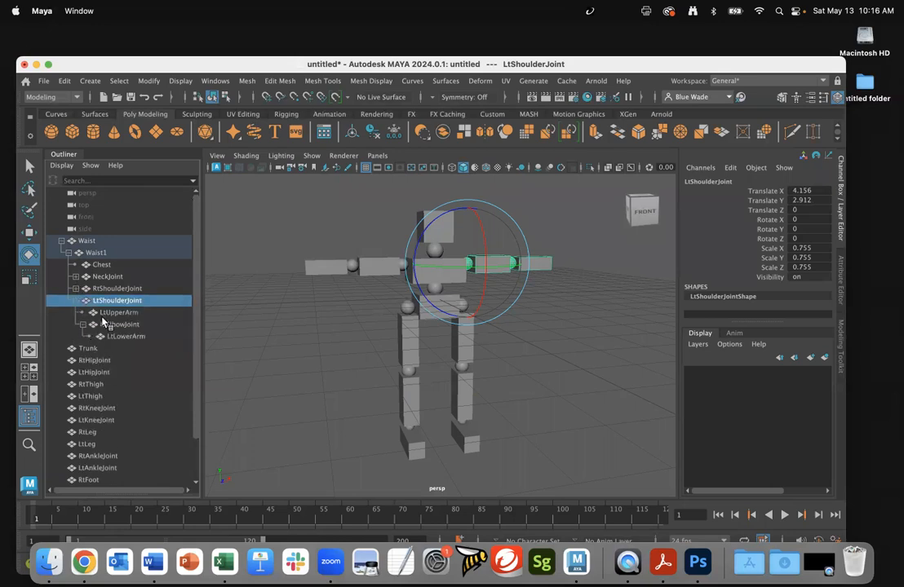
click(75, 289)
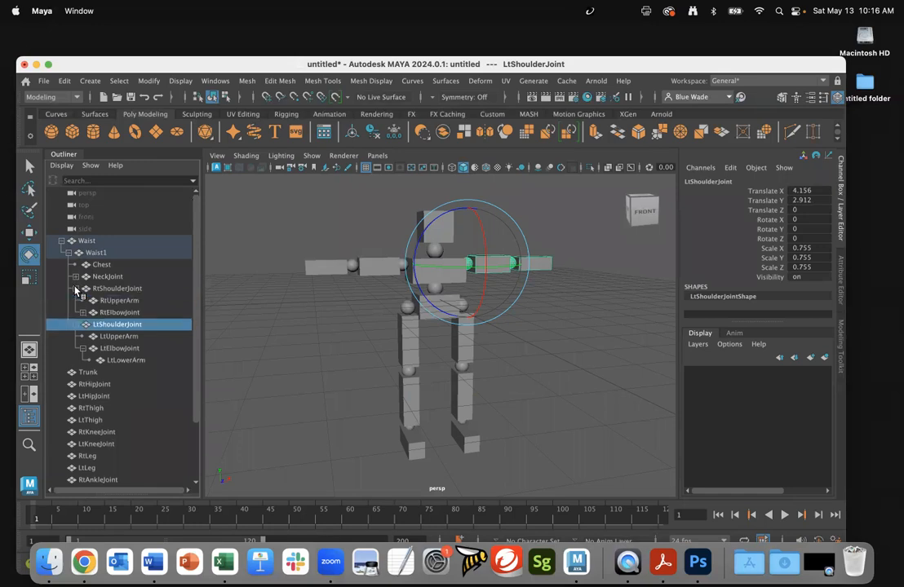
click(84, 313)
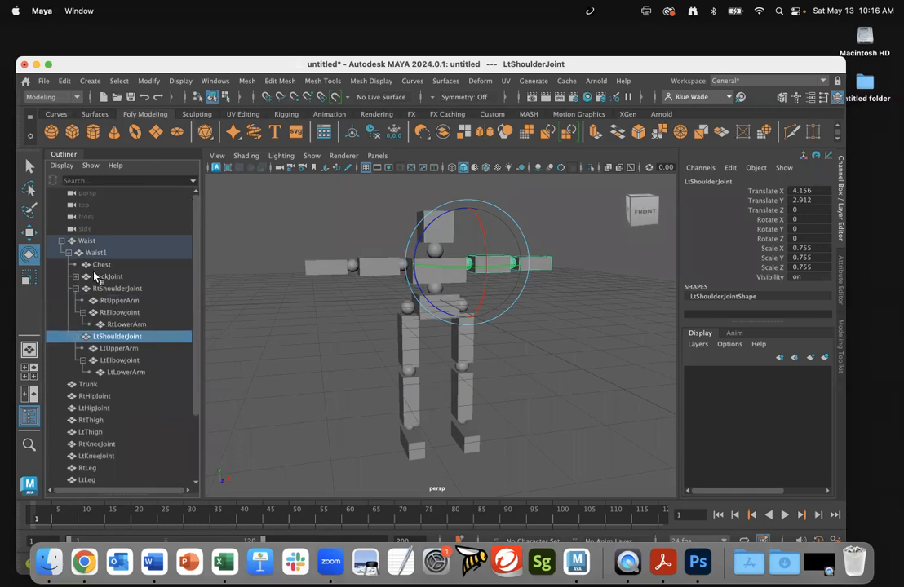
click(76, 278)
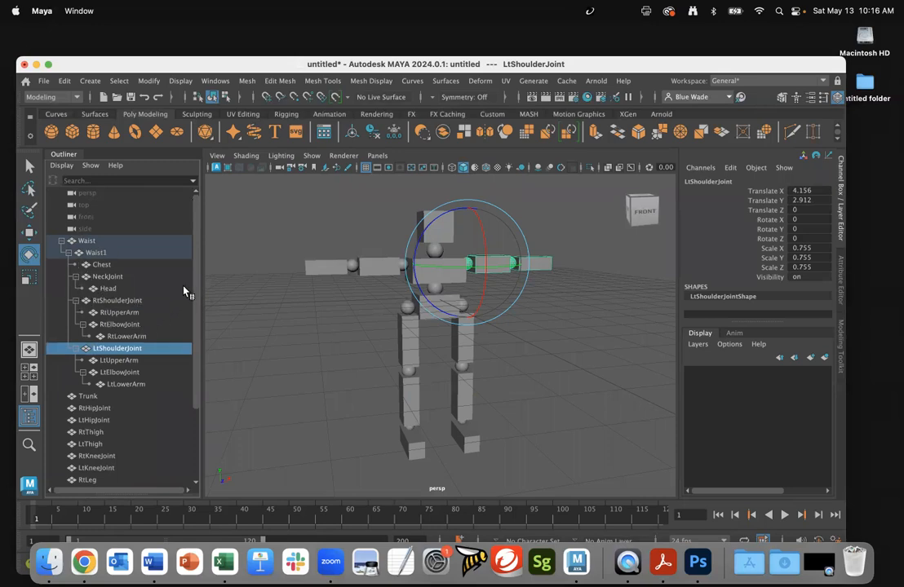
Step: Test the complete upper-body hierarchy by rotating Waist1 with the head and both arms, and undo the rotation
click(96, 253)
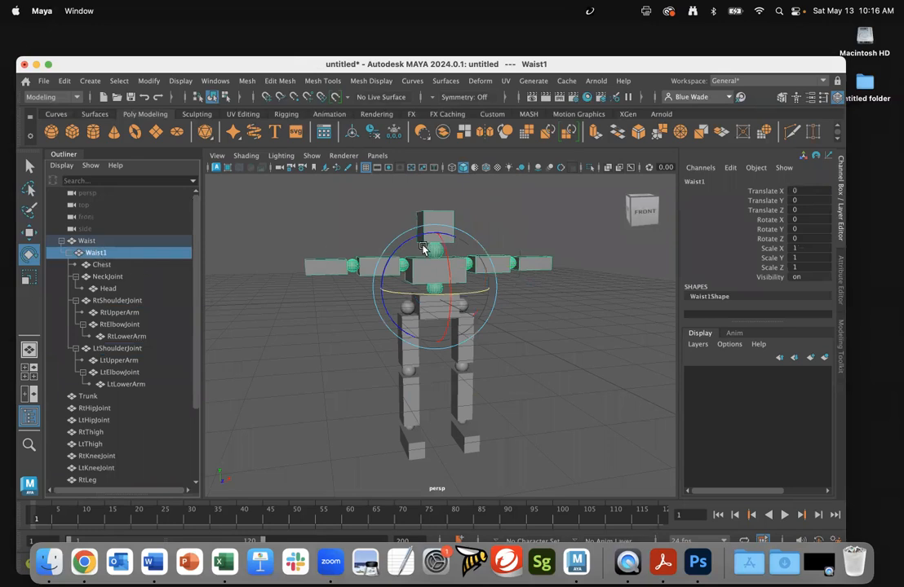
mouse_move(447, 279)
mouse_down()
mouse_move(453, 313)
mouse_move(437, 237)
mouse_move(433, 287)
mouse_up()
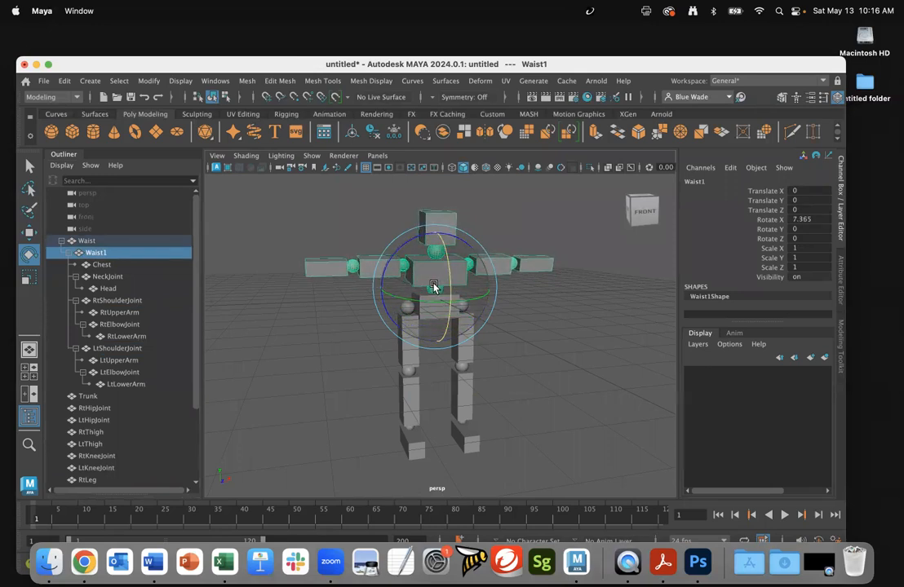
key(z)
Step: Test the right arm branch by rotating RtShoulderJoint upward about Z, and undo the rotation
click(114, 301)
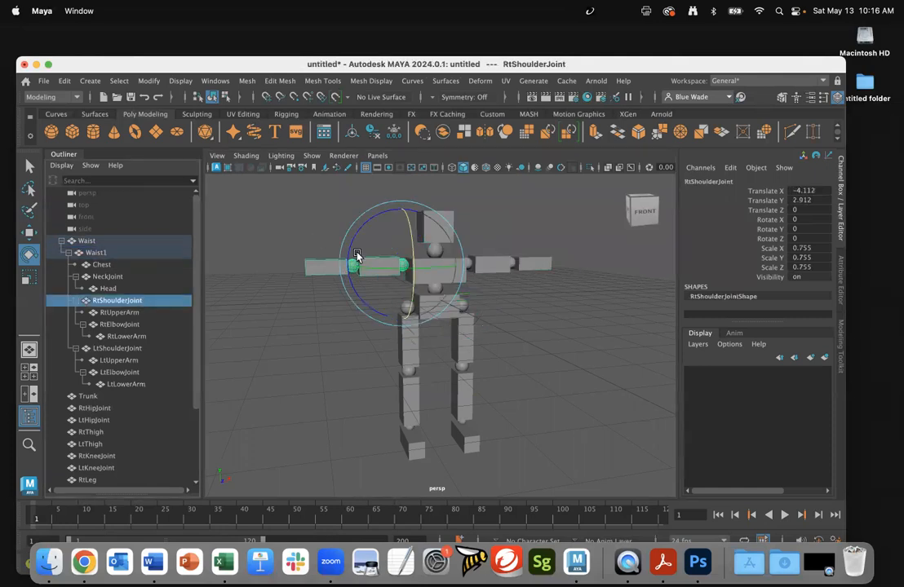
drag(369, 235, 396, 229)
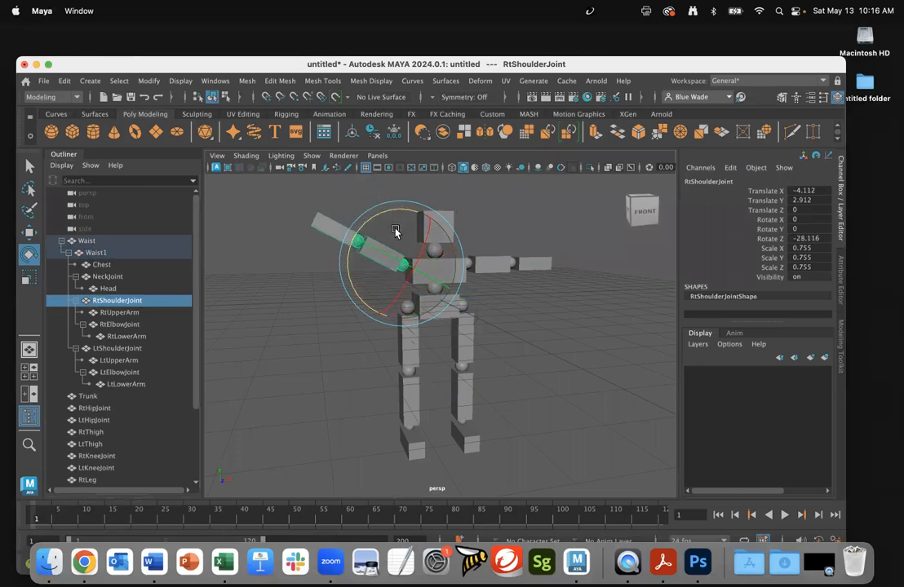
key(super+z)
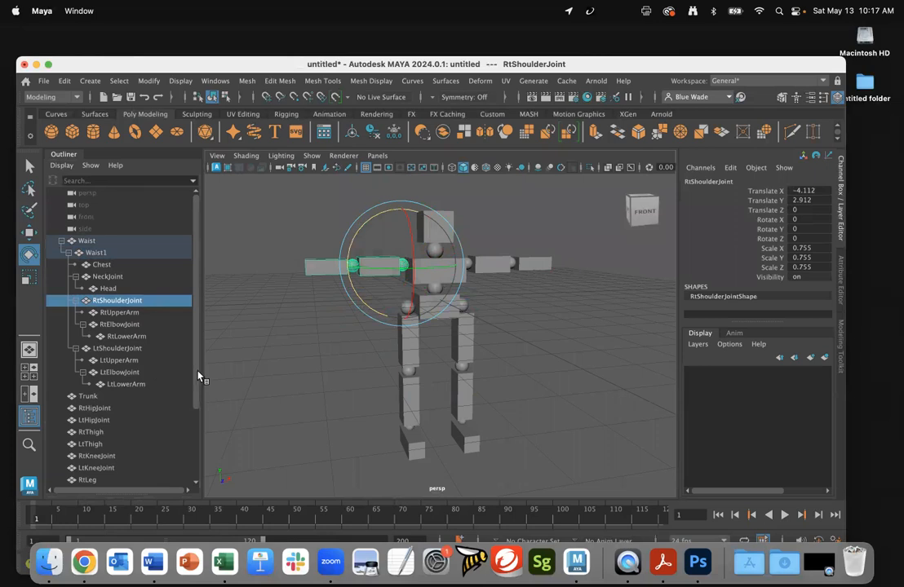
Step: Collapse the Waist1 branch in the Outliner and parent Trunk under Waist
scroll(196, 380, down, 3)
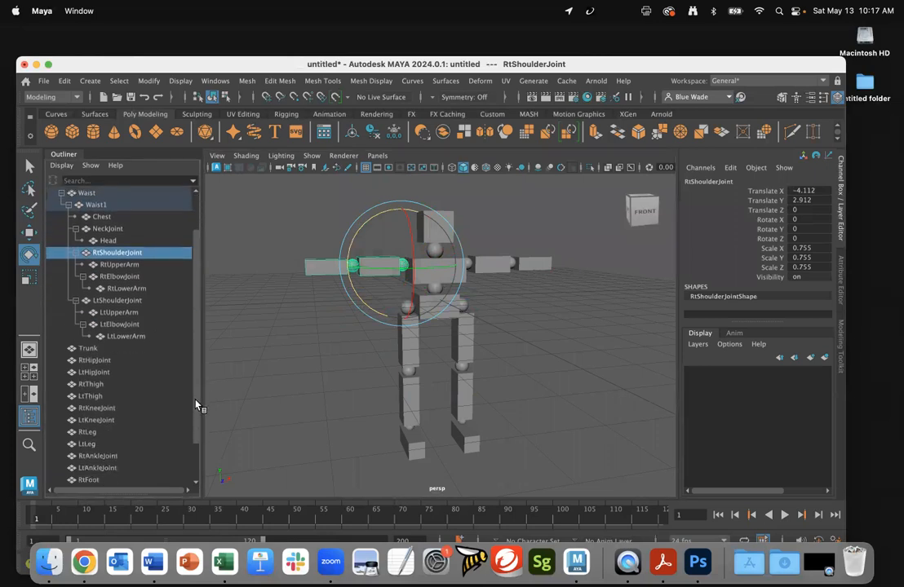
click(90, 348)
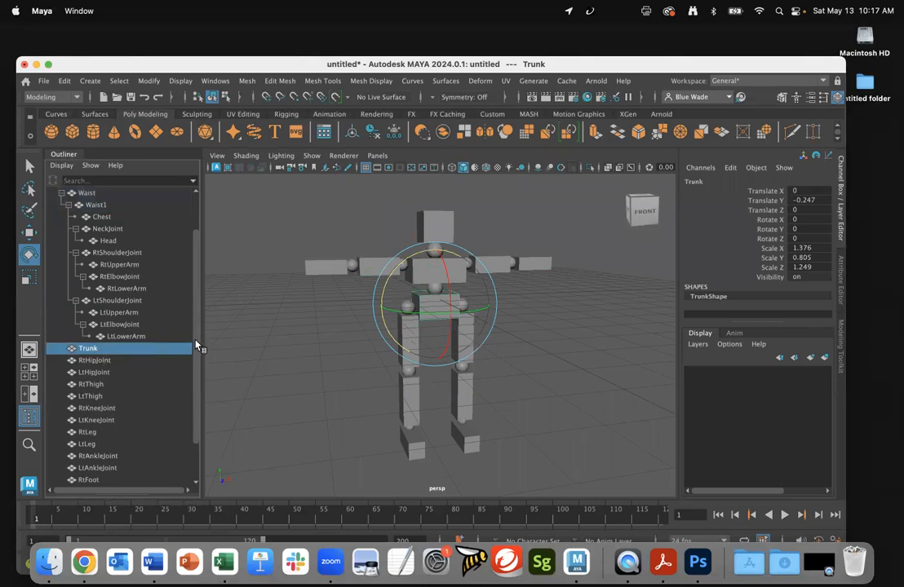
scroll(196, 326, up, 2)
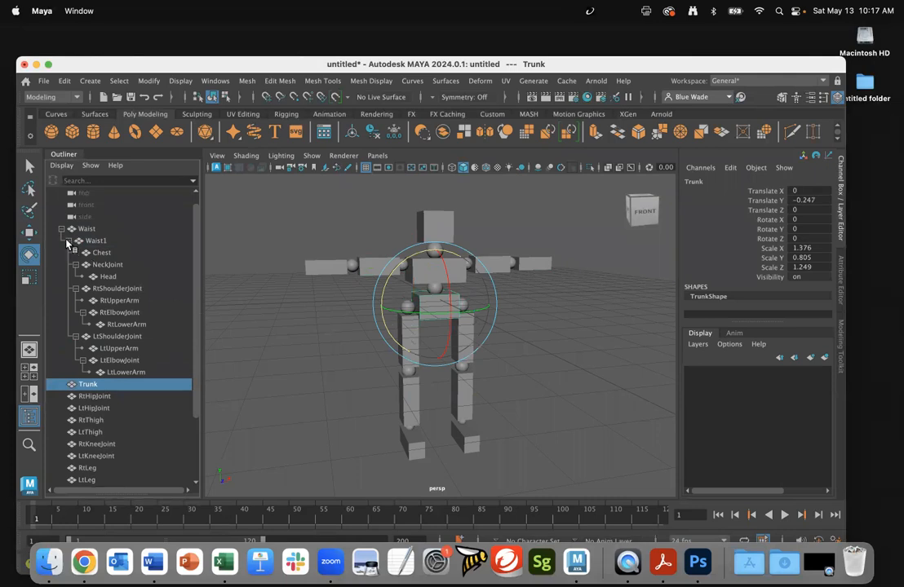
click(69, 242)
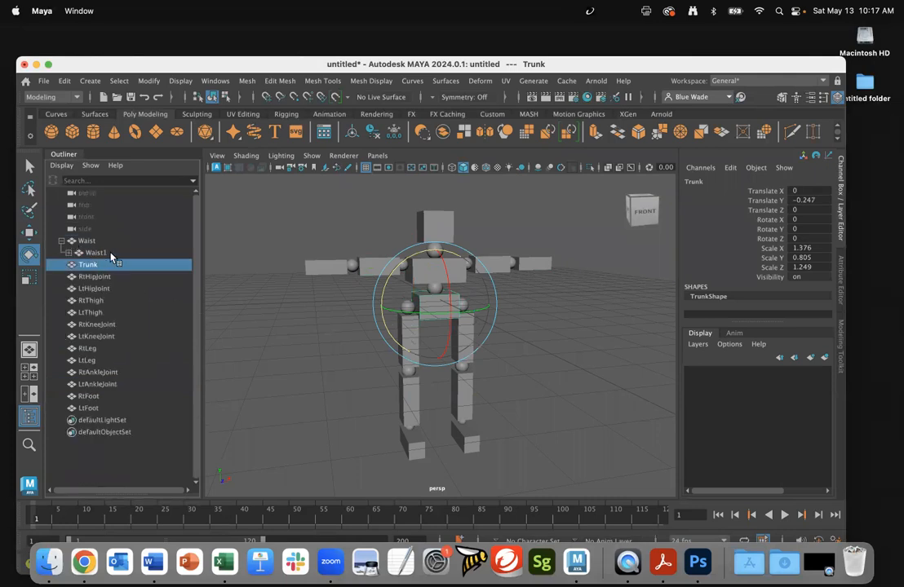
middle_drag(84, 265, 94, 251)
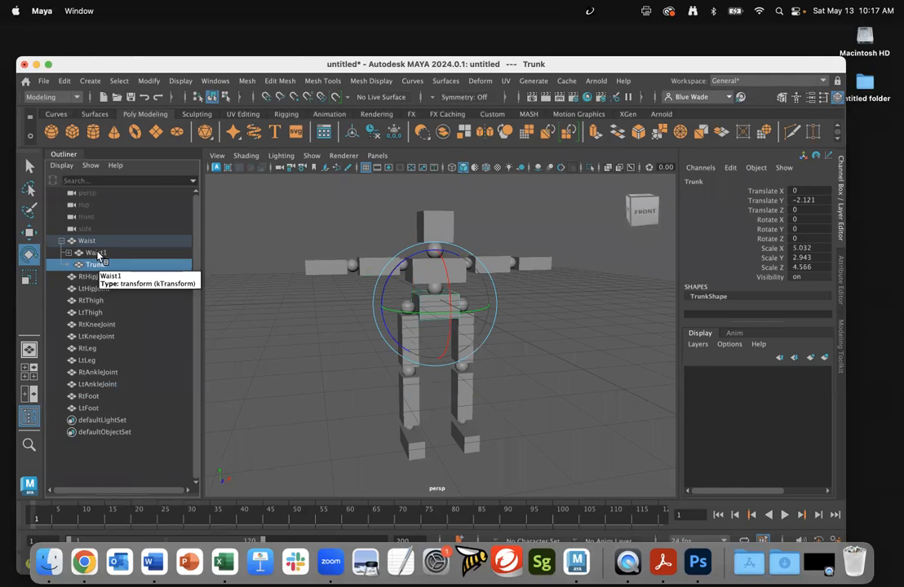
Step: Test how the upper body and trunk follow by rotating Waist1 and Waist, and undo the rotations
click(98, 253)
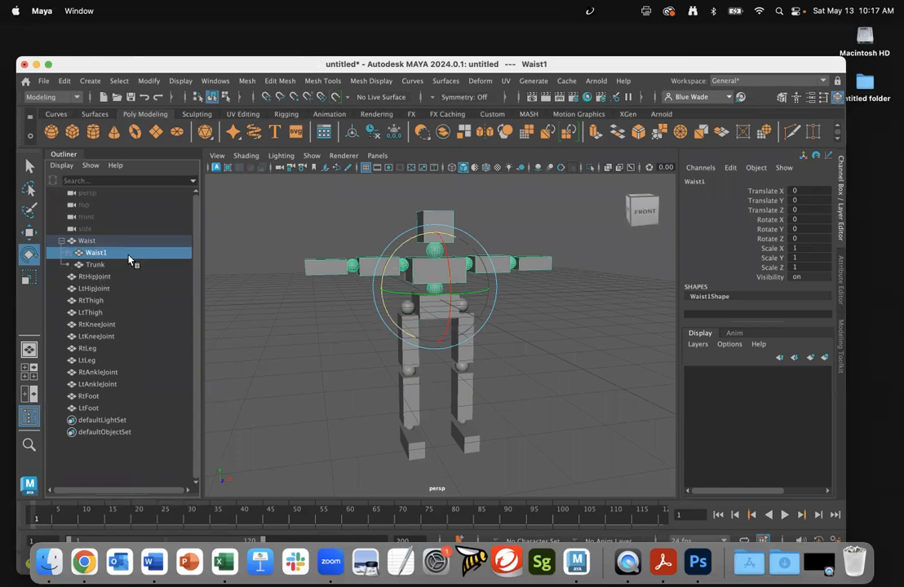
drag(445, 268, 456, 286)
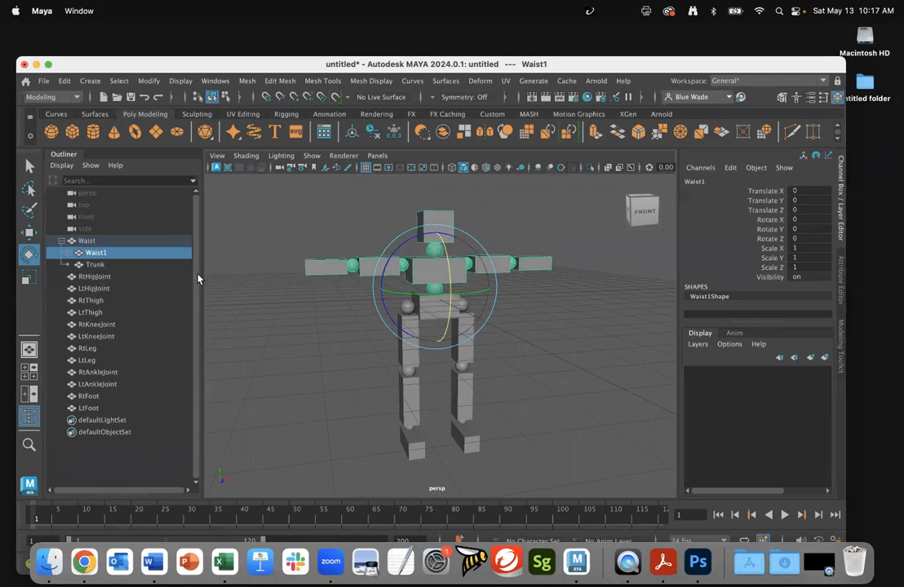
click(88, 242)
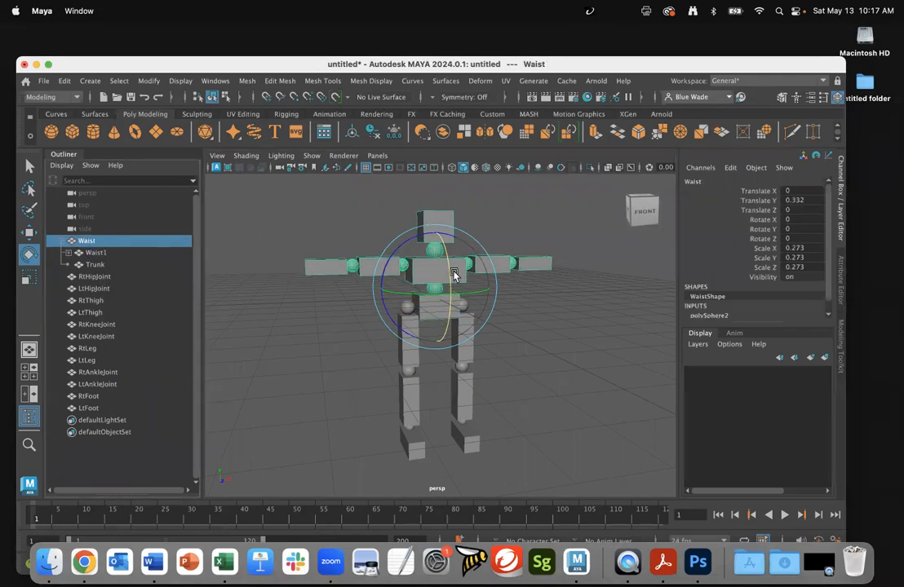
mouse_move(454, 276)
mouse_down()
mouse_move(454, 346)
mouse_move(463, 284)
mouse_up()
key(super+z)
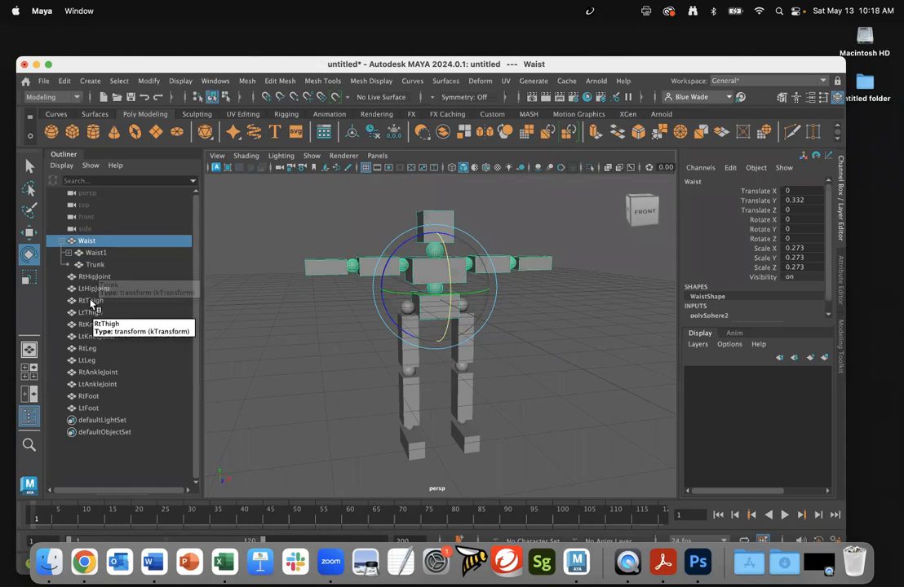
Step: Parent RtThigh under RtHipJoint in the Outliner and expand the hip branch
click(95, 277)
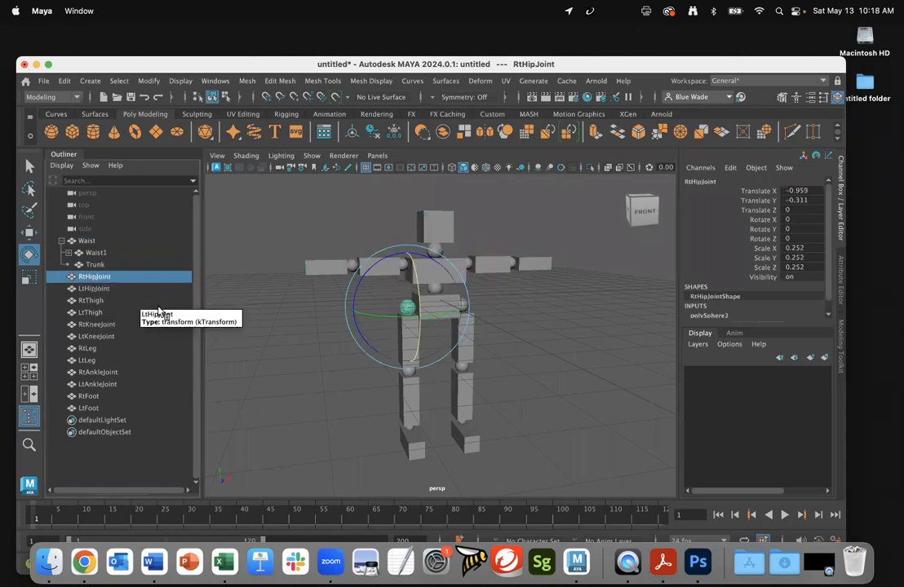
click(95, 313)
drag(95, 313, 104, 278)
click(85, 300)
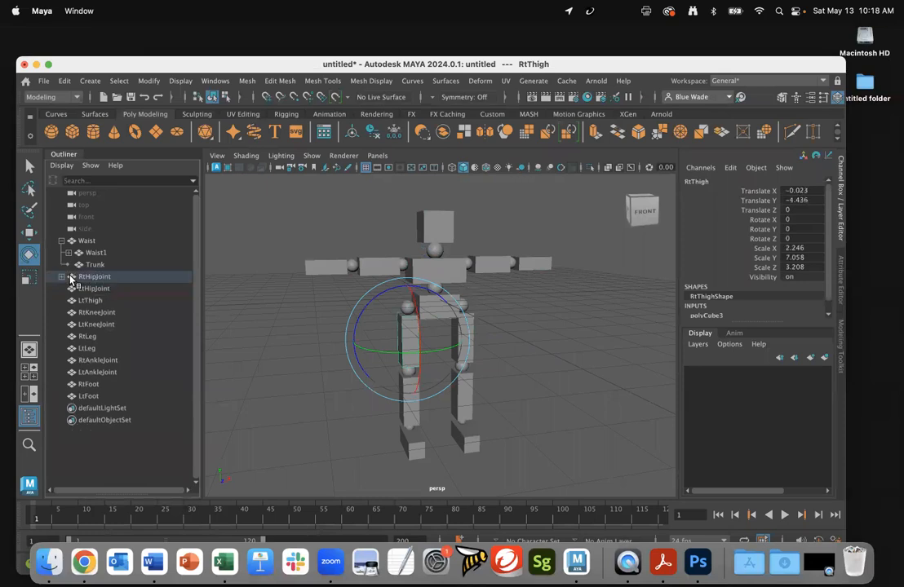
click(60, 277)
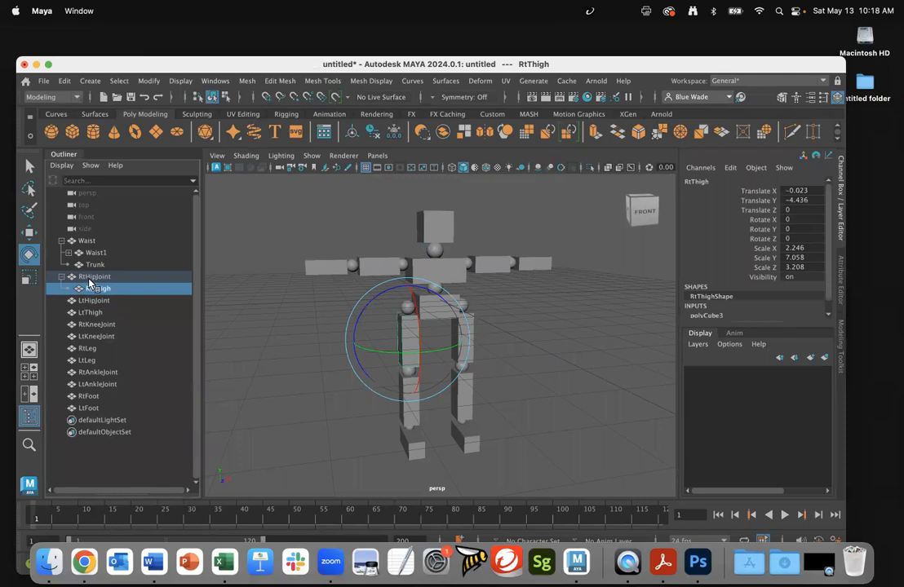
Step: Parent RtKneeJoint under RtHipJoint, and RtLeg under RtKneeJoint, in the Outliner
click(96, 326)
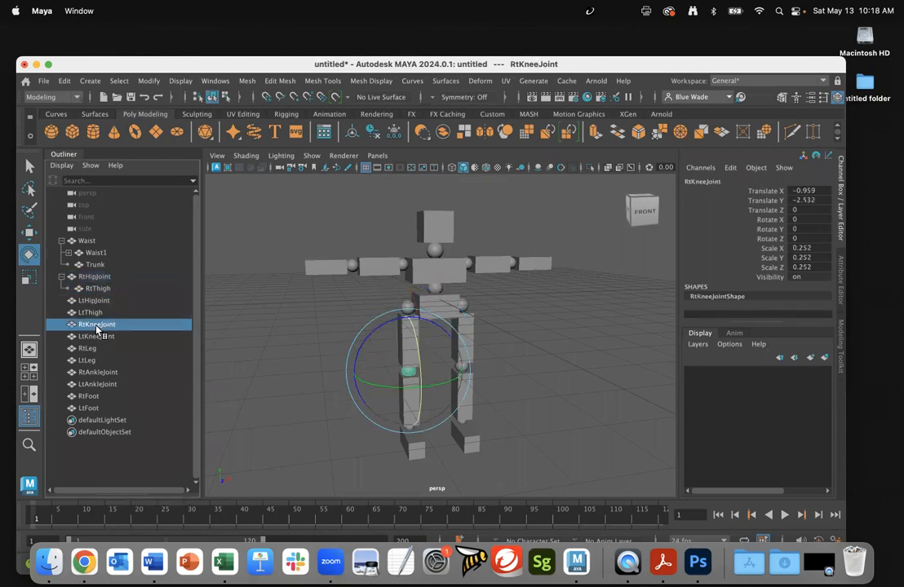
drag(97, 328, 115, 278)
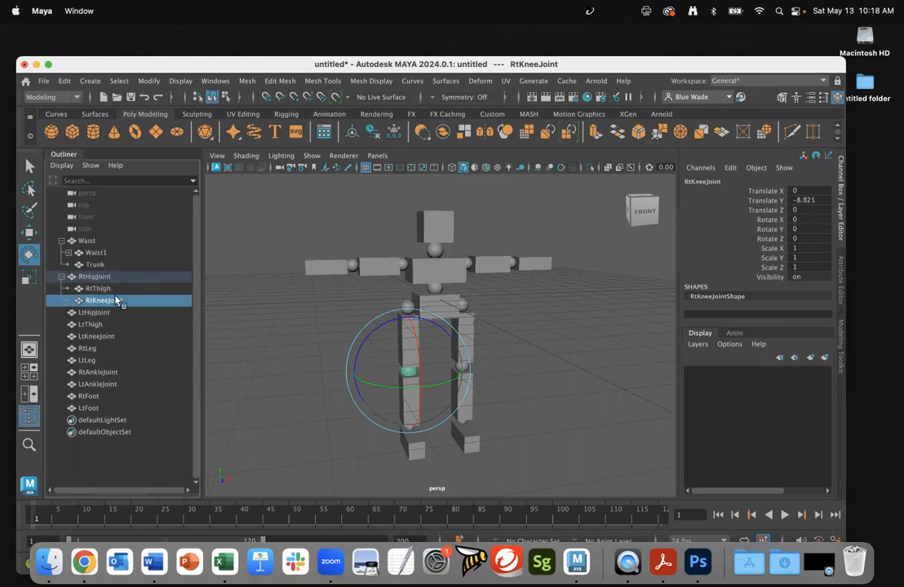
click(102, 338)
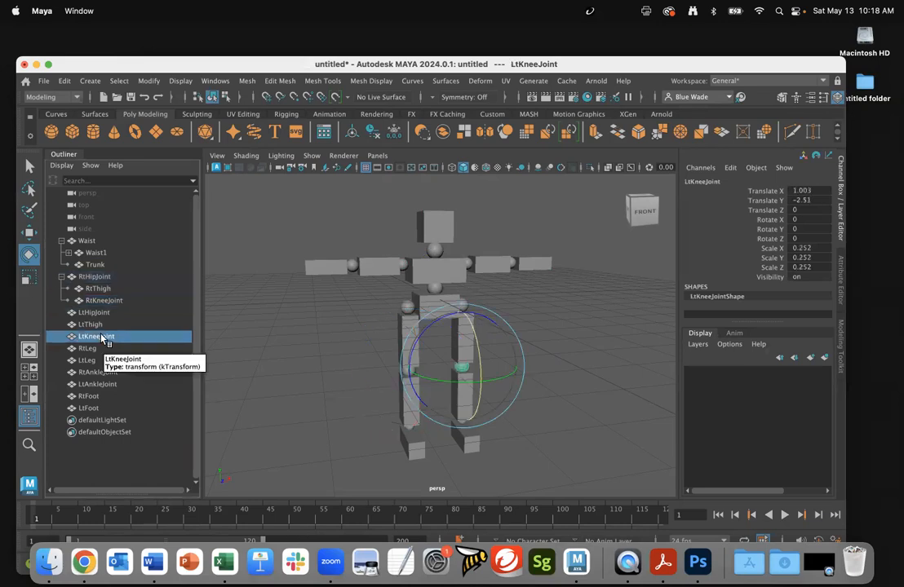
click(99, 350)
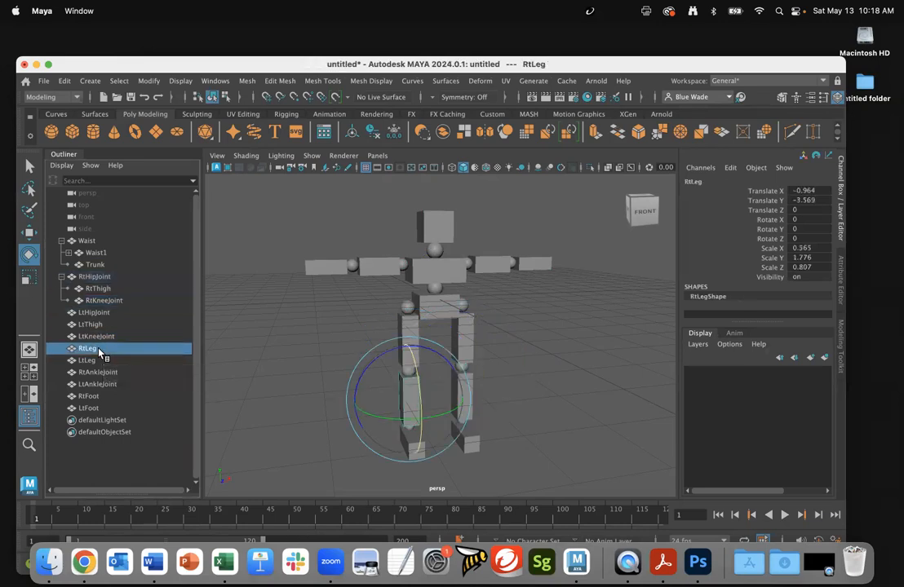
drag(99, 350, 118, 302)
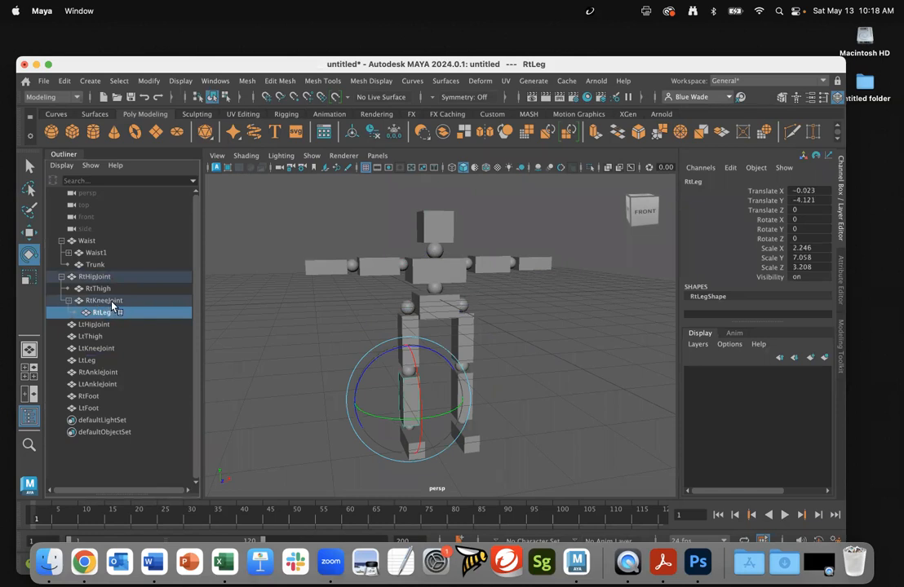
Step: Test the thigh and lower leg connections by rotating RtHipJoint and RtKneeJoint about X, undoing each rotation
click(96, 277)
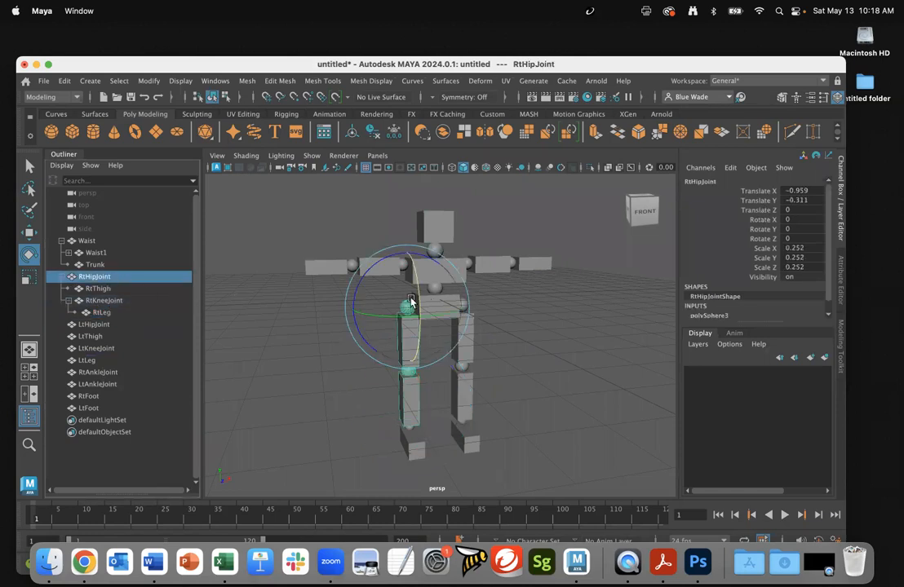
drag(412, 302, 408, 336)
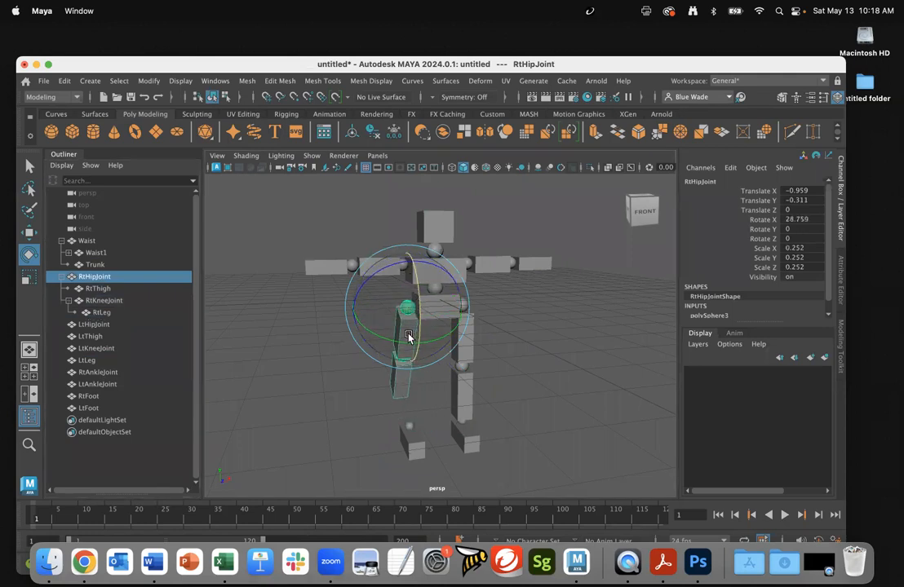
key(ctrl+z)
click(112, 300)
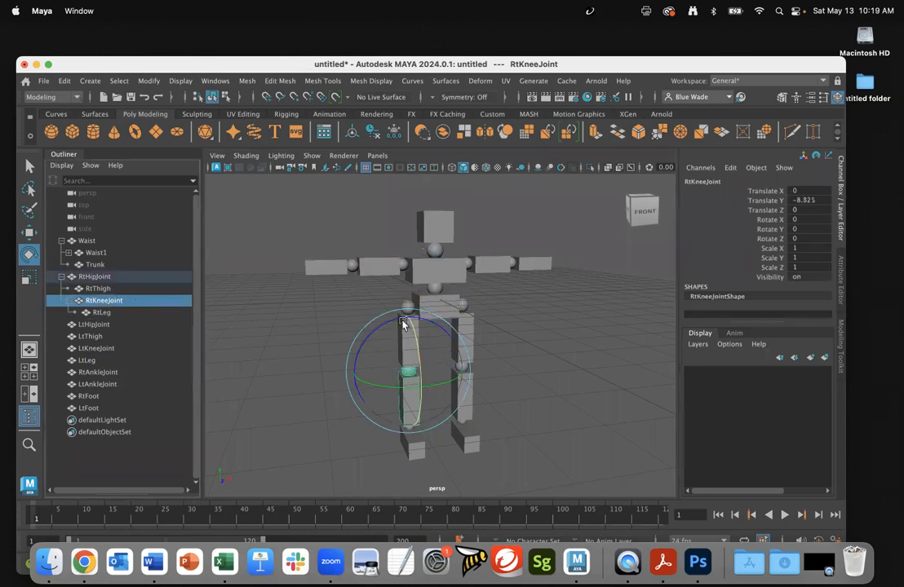
drag(419, 359, 424, 315)
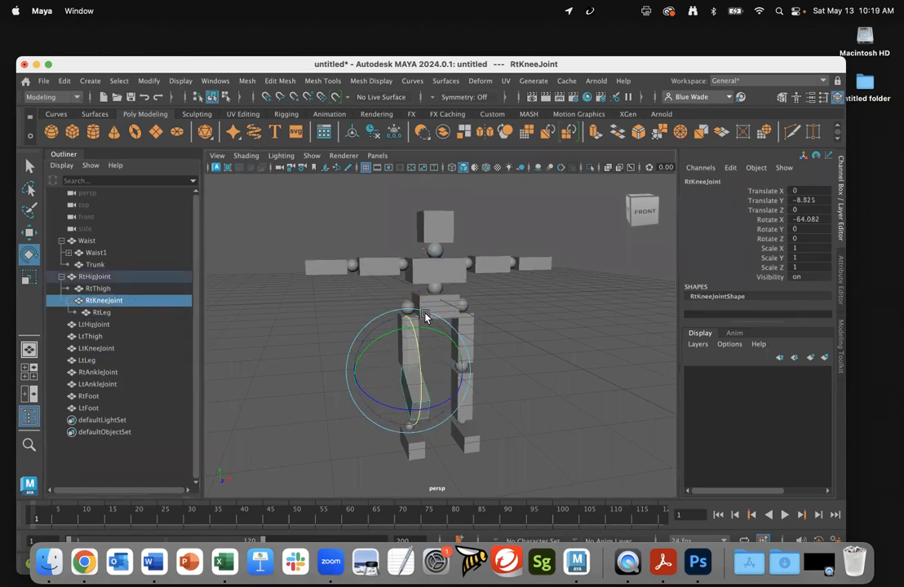
key(ctrl+z)
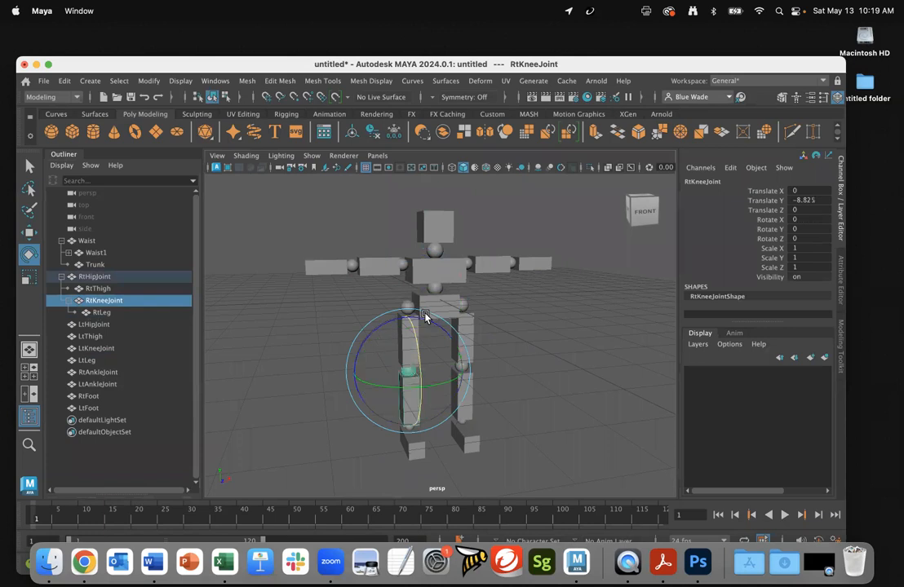
Step: Parent RtAnkleJoint under RtKneeJoint and RtFoot under RtAnkleJoint, and expand the ankle branch in the Outliner
click(100, 373)
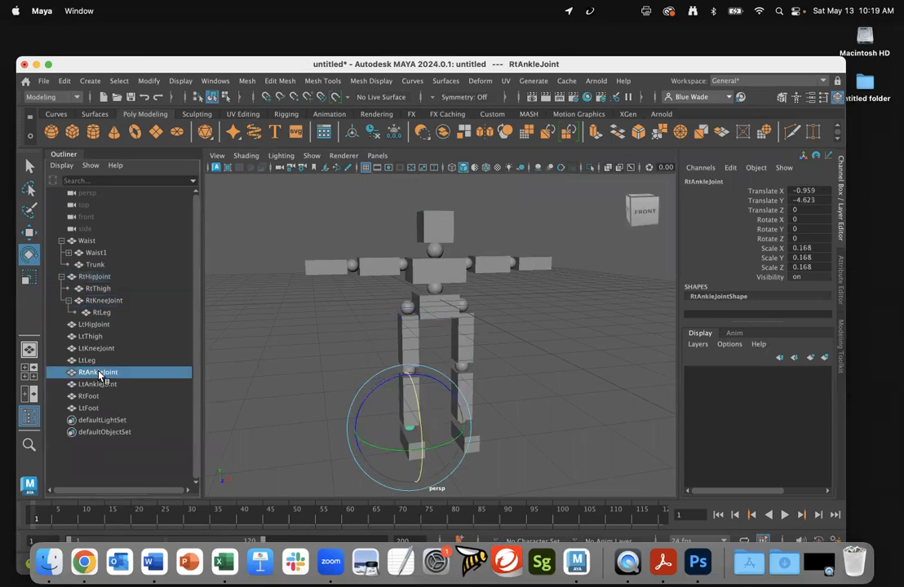
drag(99, 374, 117, 299)
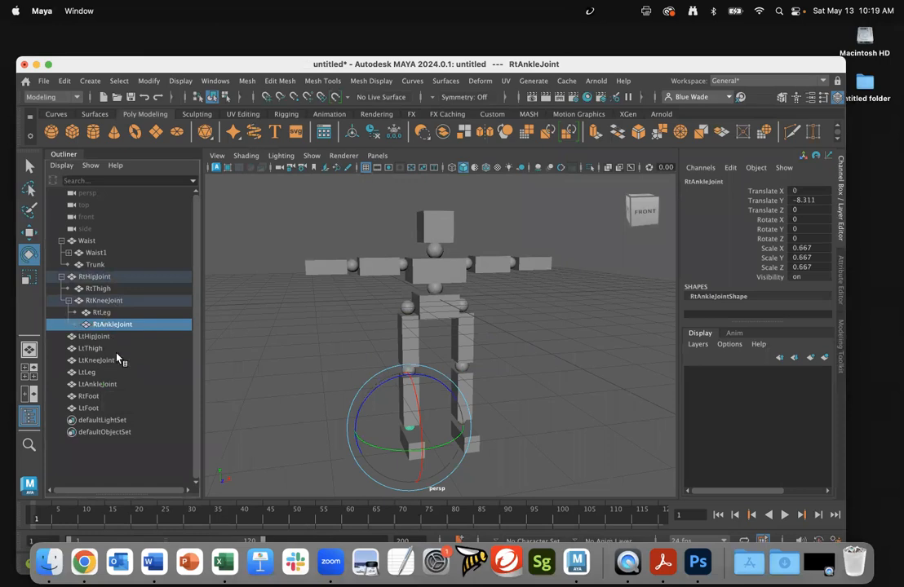
click(92, 397)
drag(92, 398, 119, 326)
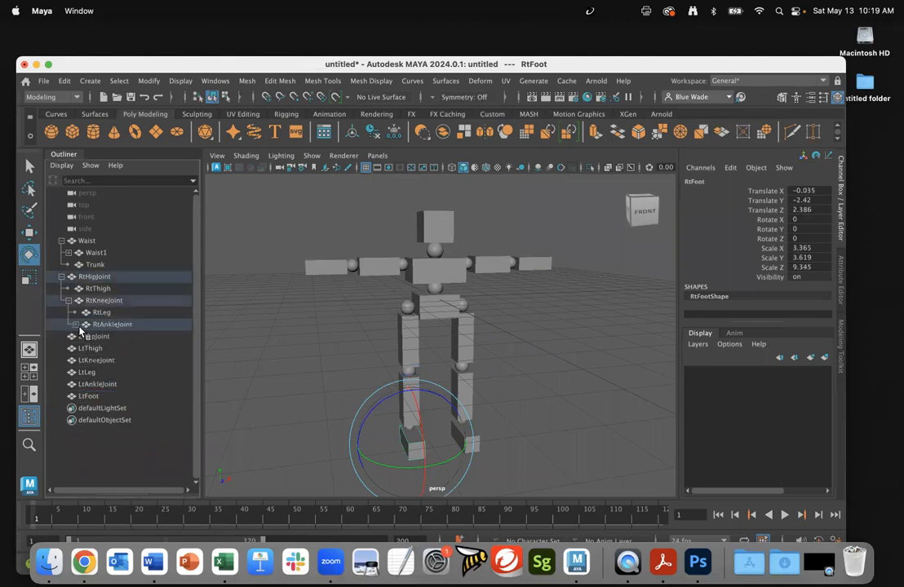
click(75, 325)
Step: Test the foot connection by rotating RtAnkleJoint slightly about X, and undo the rotation
click(104, 326)
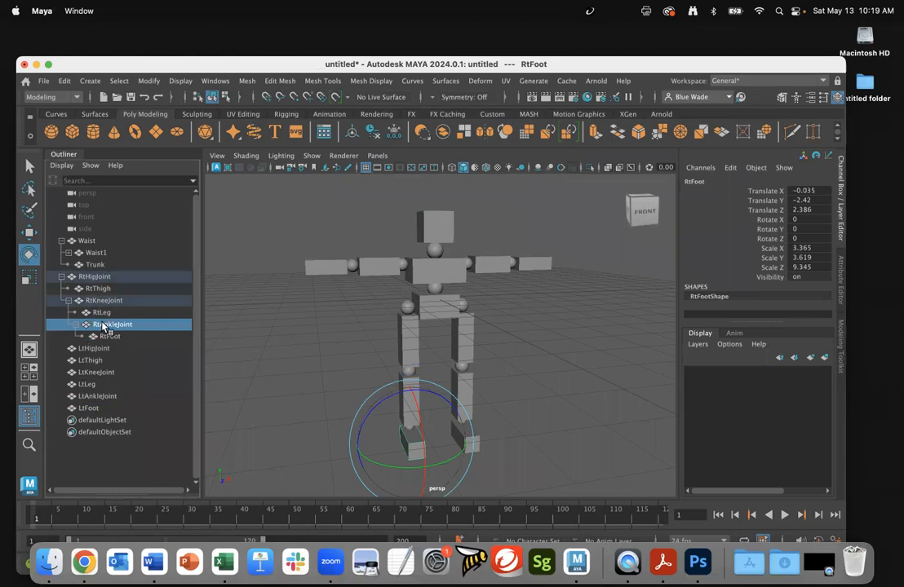
mouse_move(423, 431)
mouse_down()
mouse_move(423, 449)
mouse_move(425, 377)
mouse_move(429, 427)
mouse_up()
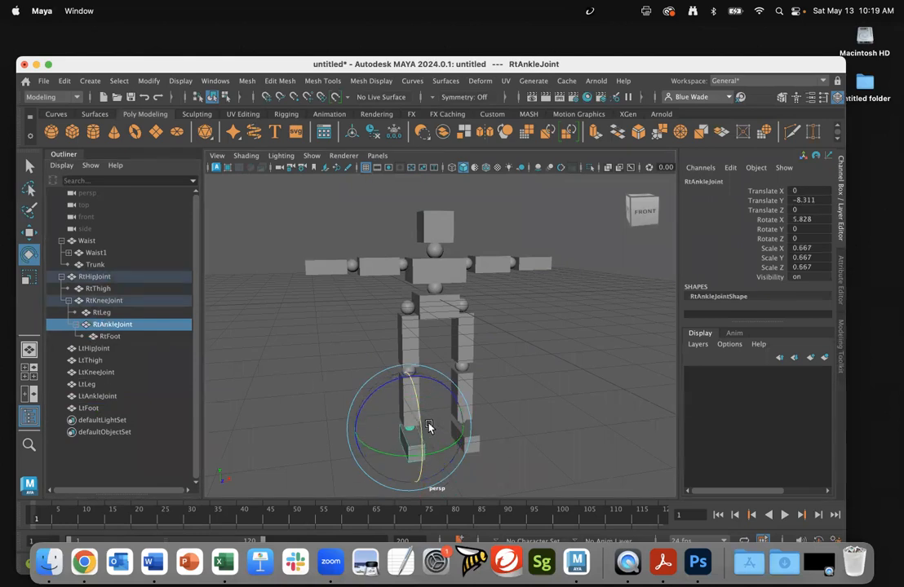
key(super+z)
Step: Test the complete right leg hierarchy by rotating RtKneeJoint and RtHipJoint with the foot attached, and undo the rotations
click(101, 300)
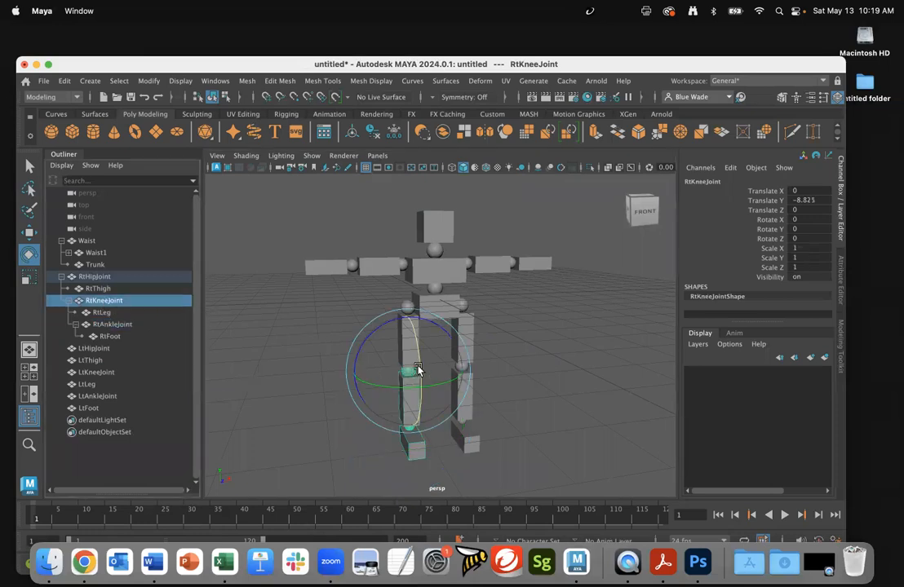
mouse_move(418, 372)
mouse_down()
mouse_move(421, 425)
mouse_move(428, 356)
mouse_up()
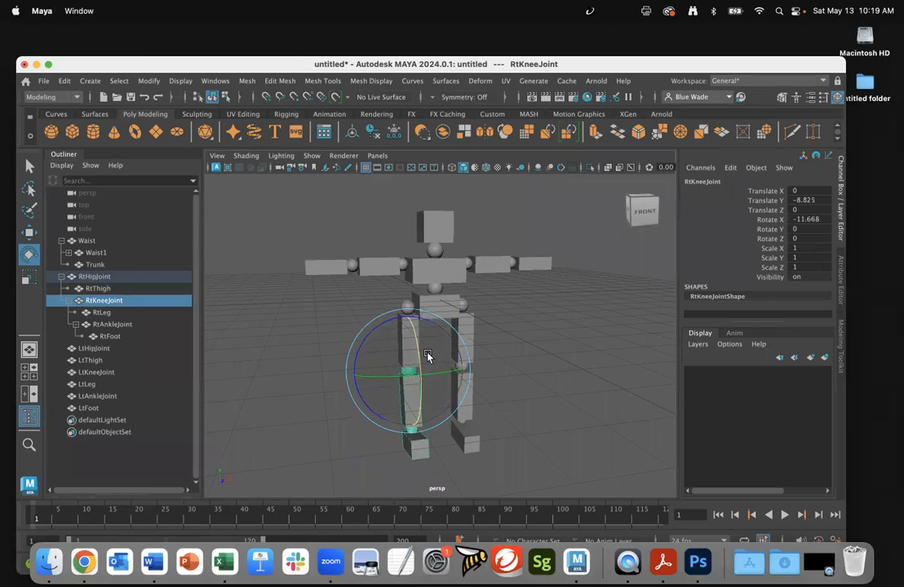
click(94, 277)
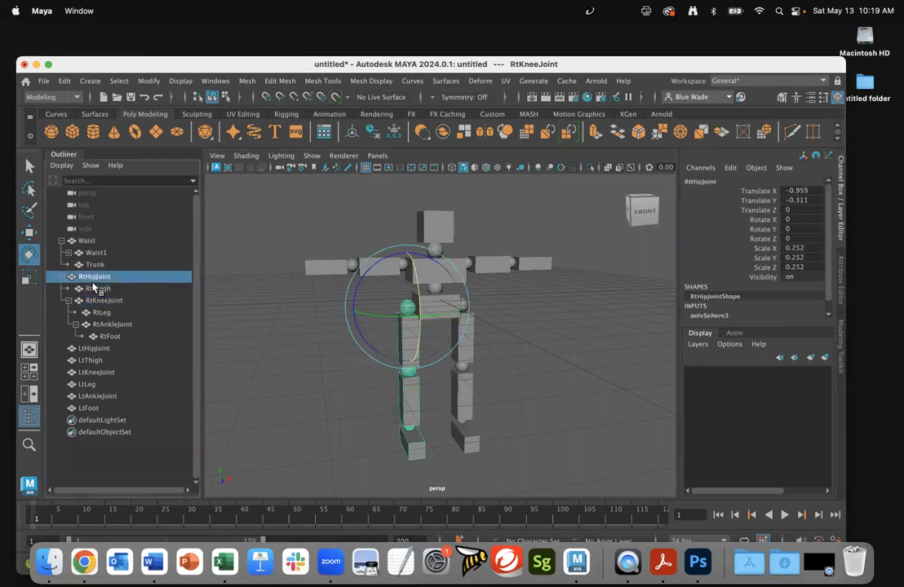
drag(412, 297, 430, 255)
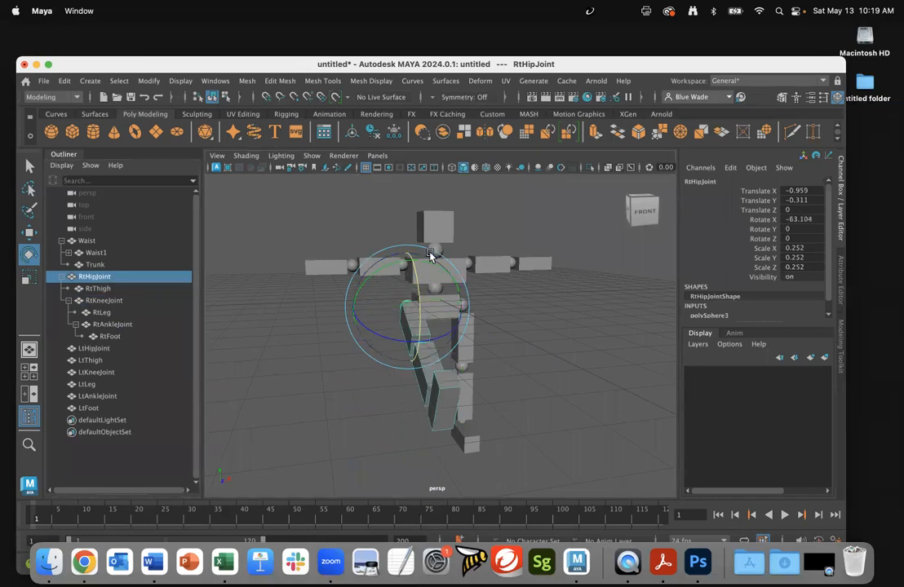
key(super+z)
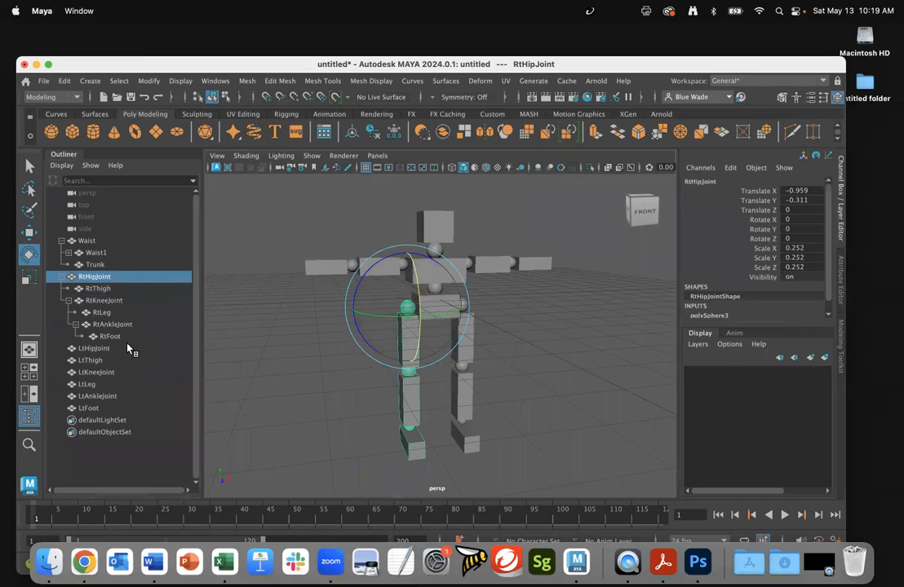
Step: Parent the collapsed RtHipJoint branch under Waist, and test the connection by rotating Waist about X and undoing the rotation
click(62, 278)
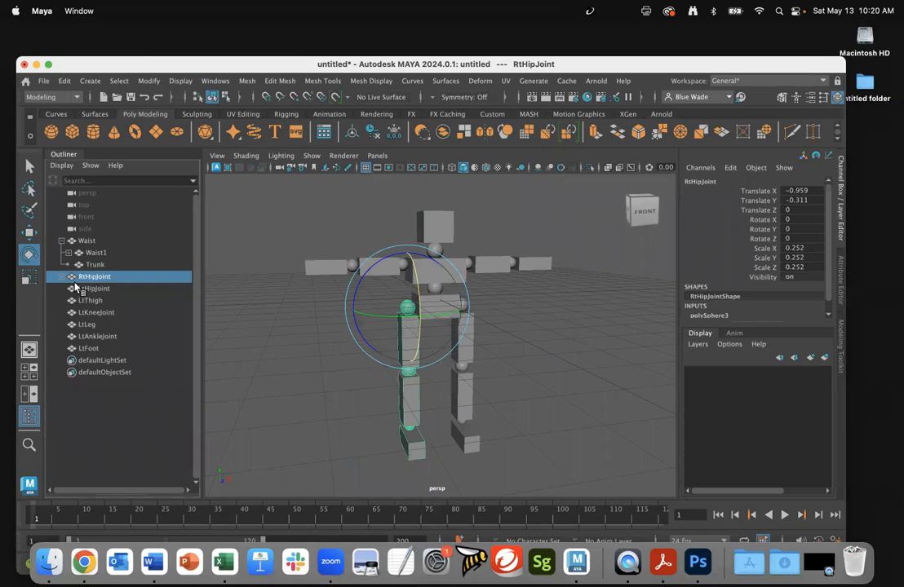
drag(103, 279, 116, 244)
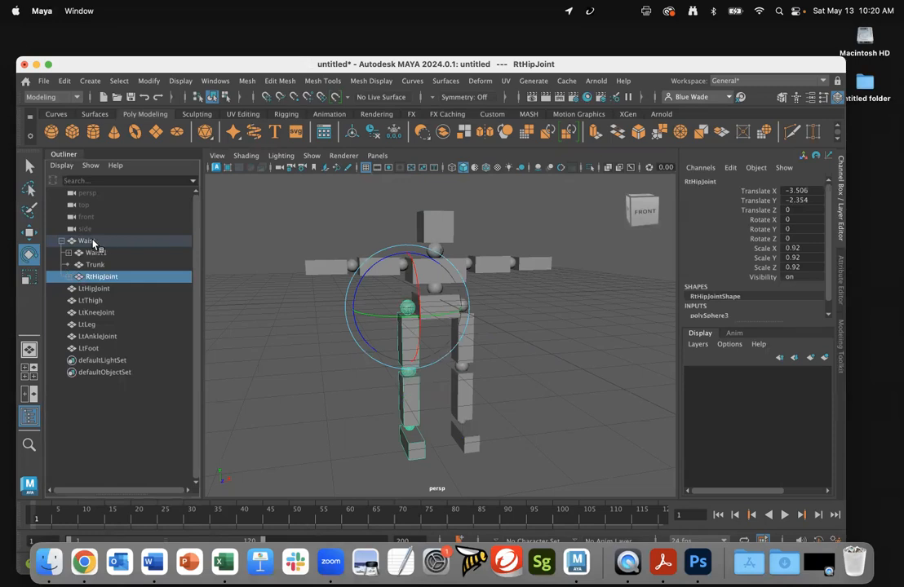
click(88, 241)
drag(446, 272, 458, 333)
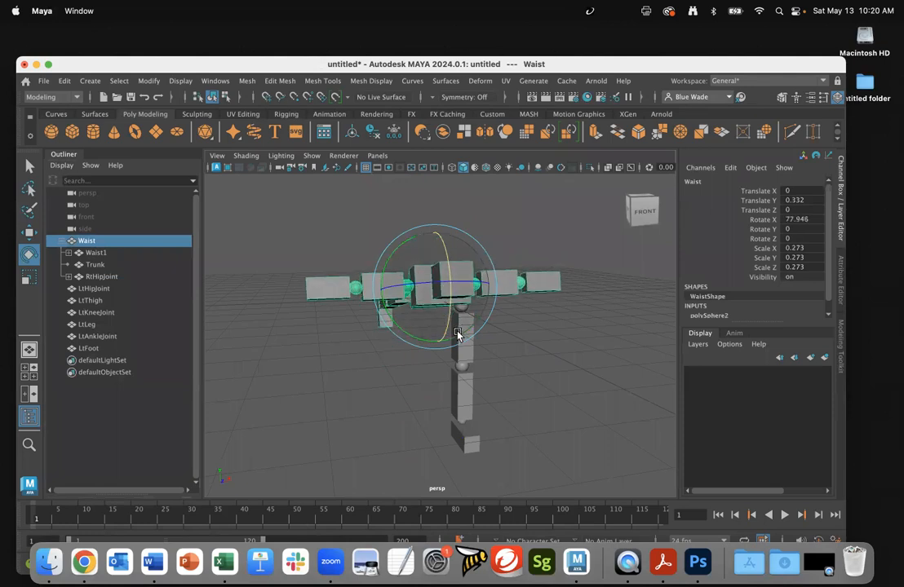
key(super+z)
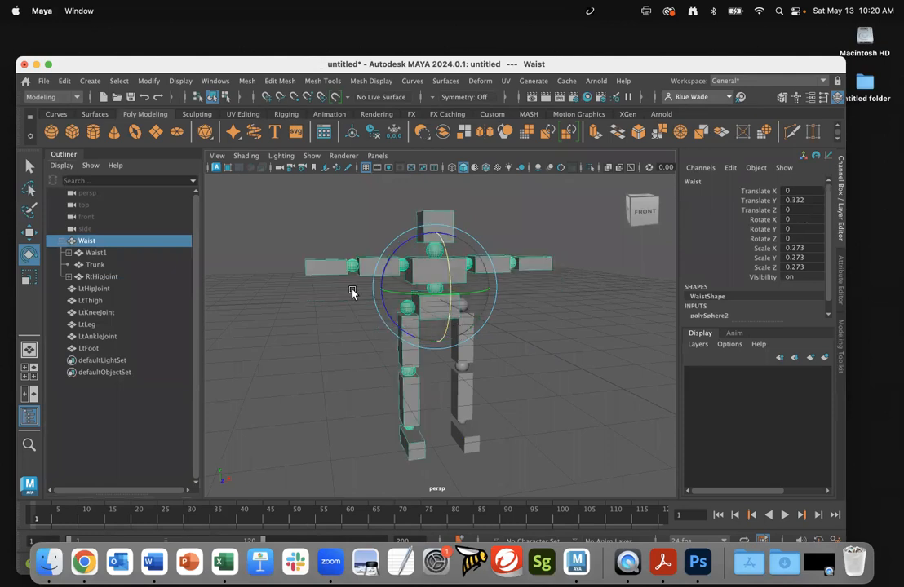
Step: Test the upper body's independent movement by rotating Waist1 about X, and undo the rotation
click(96, 254)
drag(447, 275, 462, 297)
key(super+z)
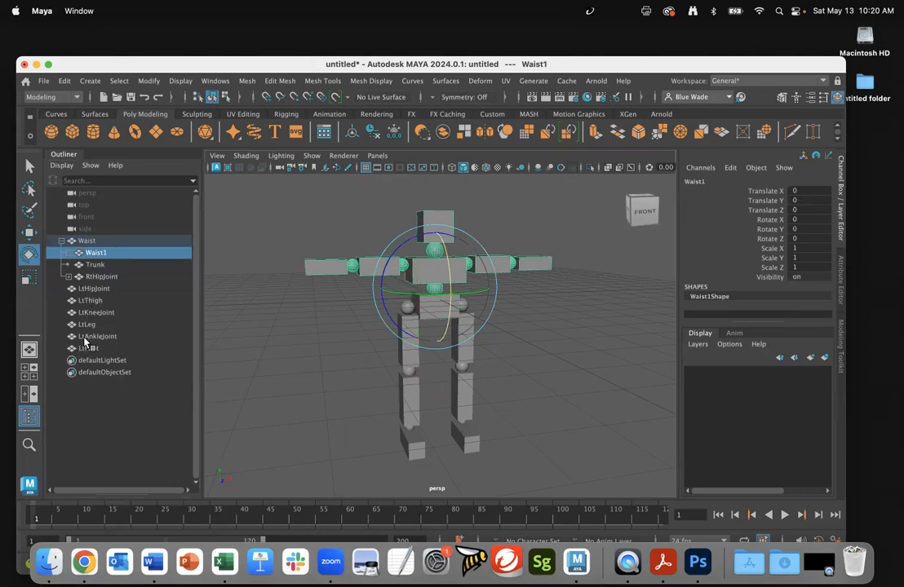
Step: Parent LtThigh and LtKneeJoint under LtHipJoint, and LtLeg under LtKneeJoint in the Outliner
drag(96, 303, 101, 290)
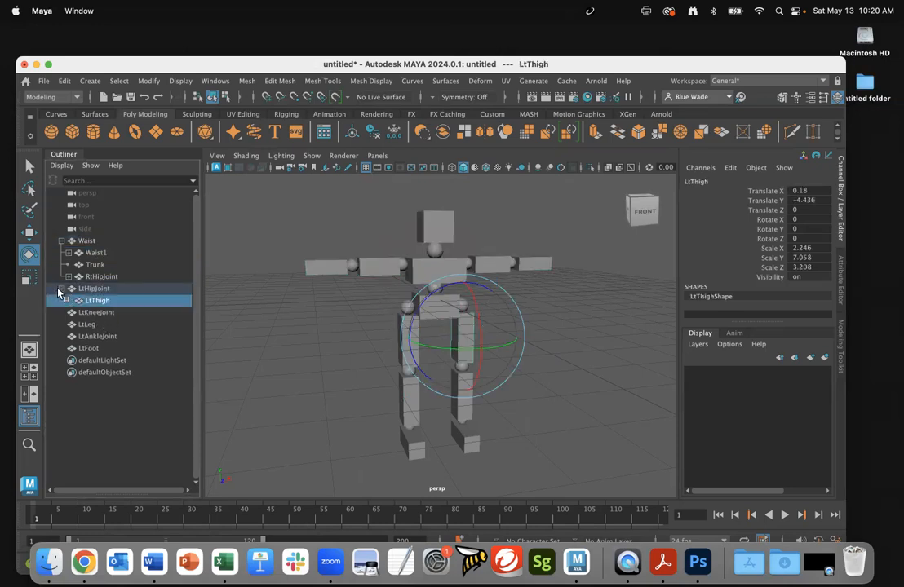
click(96, 314)
drag(98, 314, 101, 295)
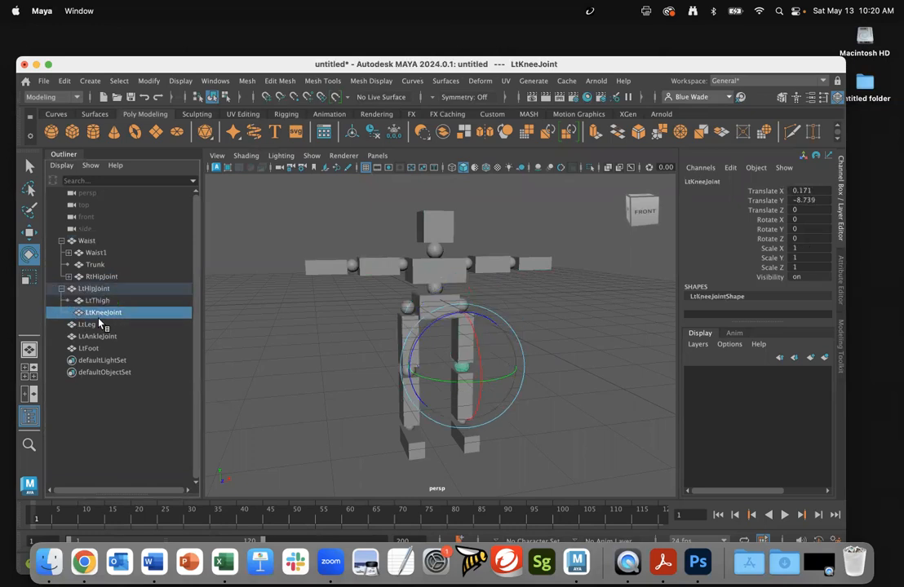
click(88, 325)
mouse_move(88, 328)
mouse_down()
mouse_move(84, 321)
mouse_move(98, 315)
mouse_up()
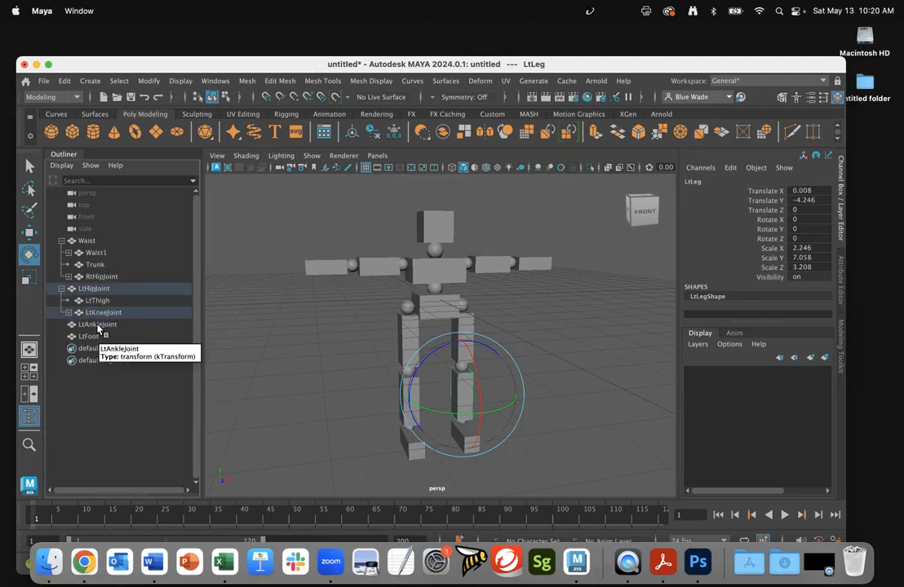
Step: Parent LtAnkleJoint under LtKneeJoint and LtFoot under LtAnkleJoint, expanding the knee and ankle branches in the Outliner
click(97, 325)
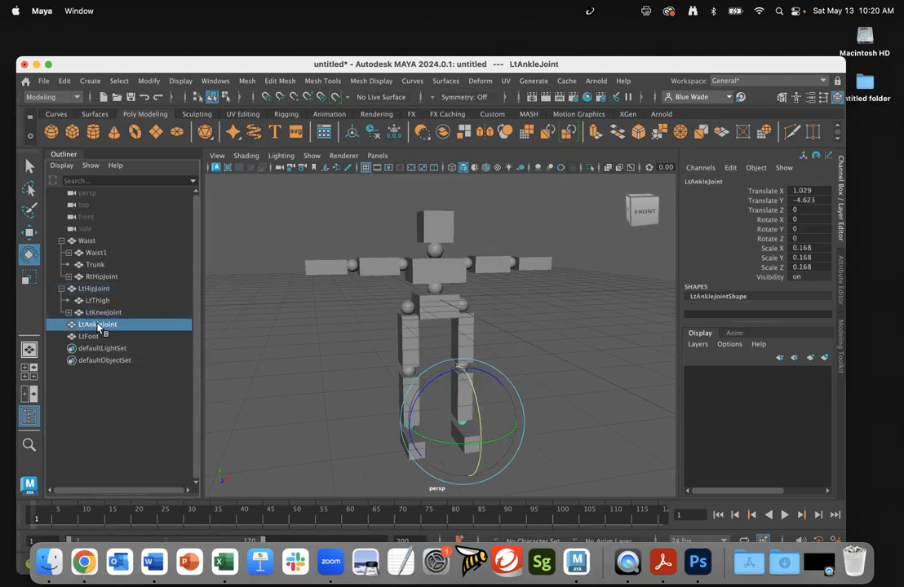
drag(98, 328, 101, 314)
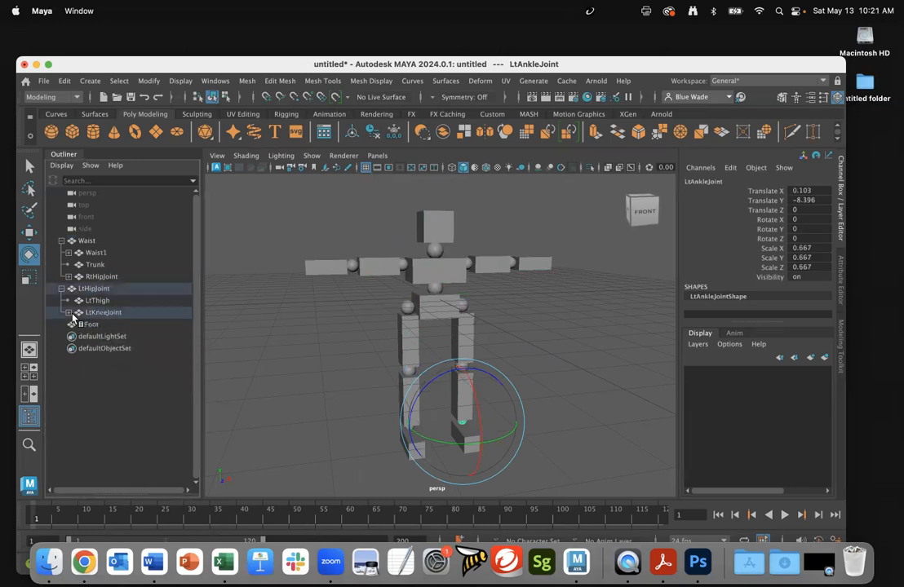
click(70, 314)
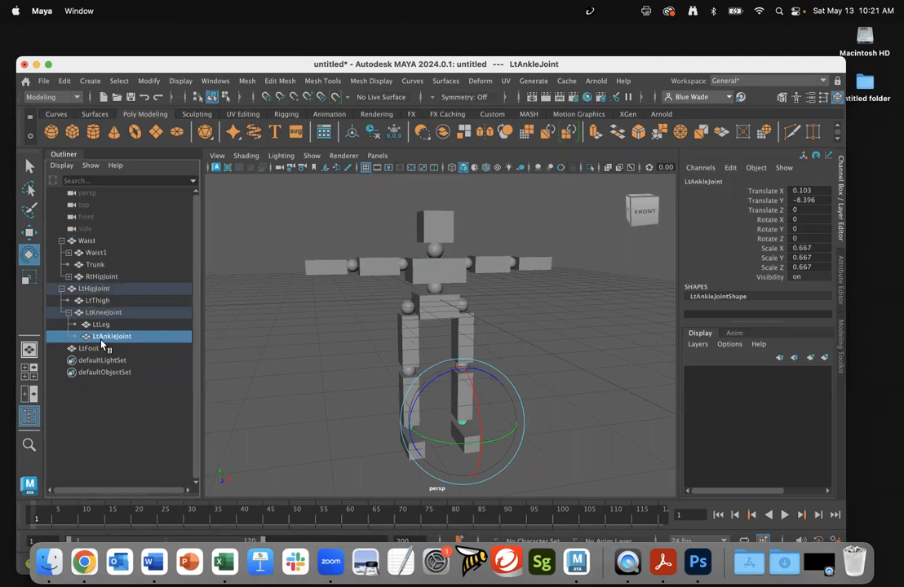
drag(89, 350, 114, 340)
click(75, 336)
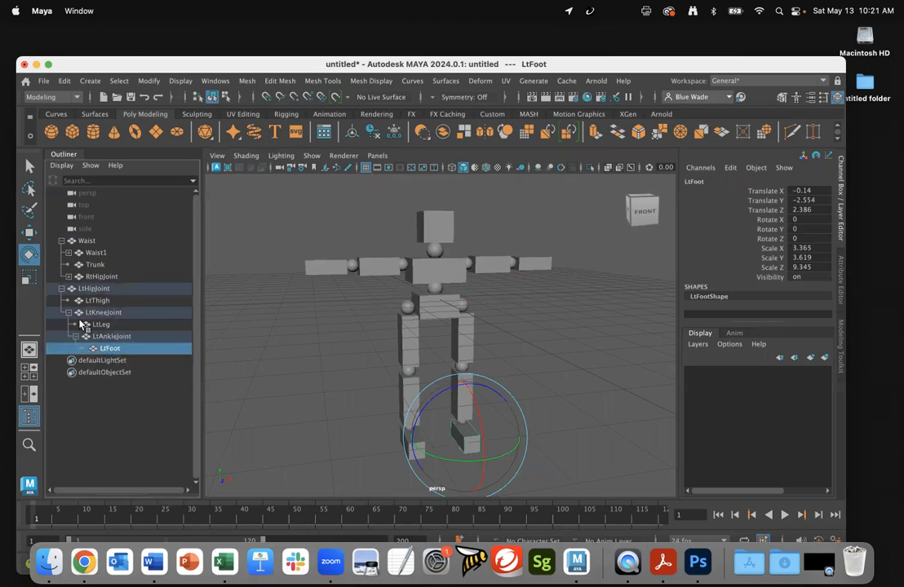
Step: Test the left leg hierarchy by rotating LtHipJoint, LtKneeJoint and LtAnkleJoint one after another, undoing each rotation
click(96, 289)
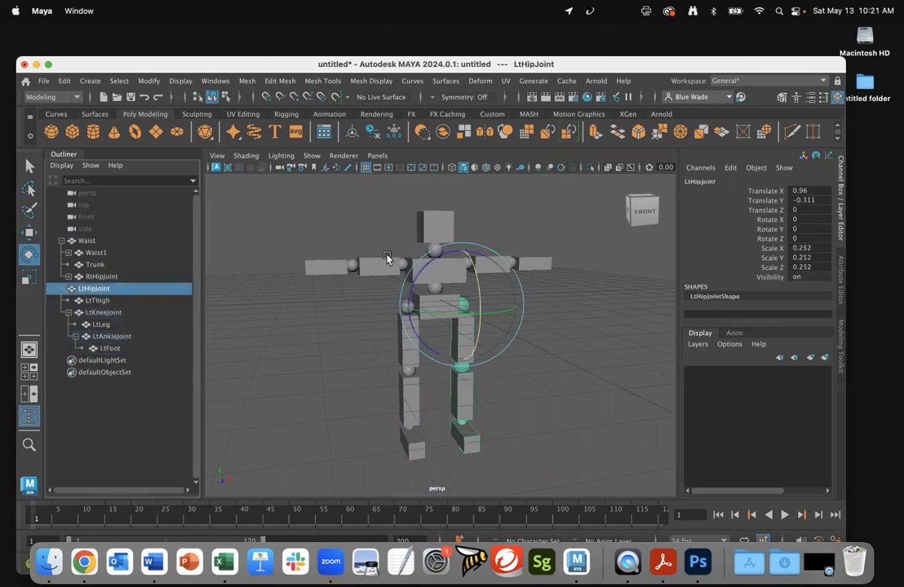
drag(477, 306, 482, 345)
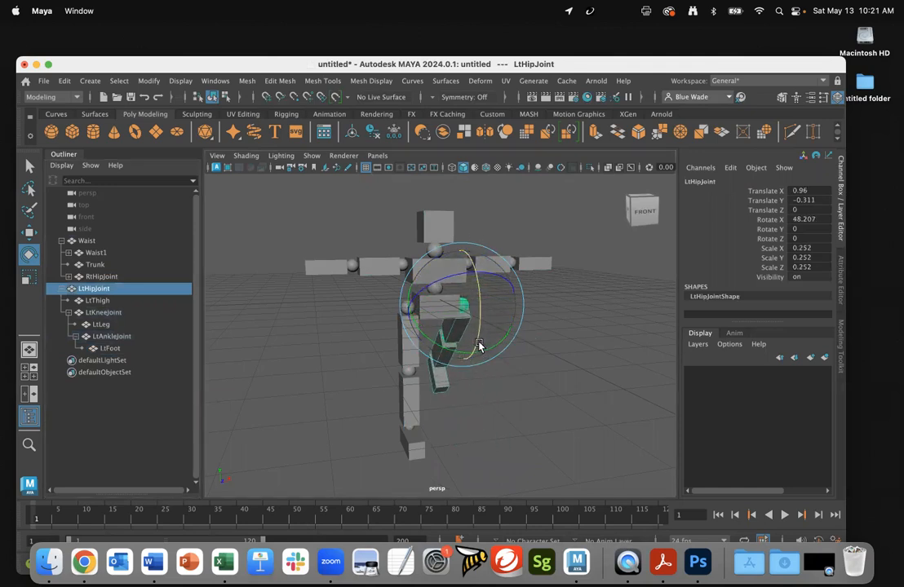
key(super+z)
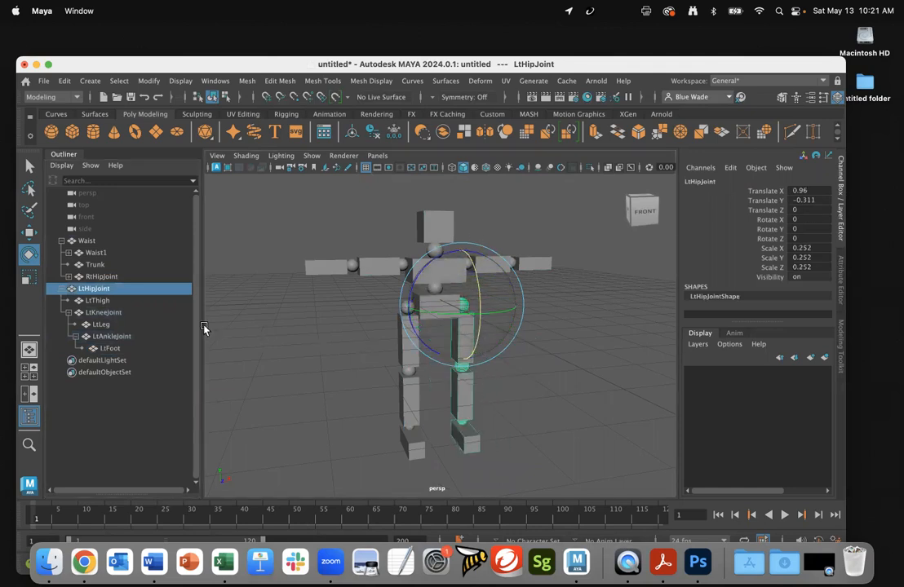
click(120, 313)
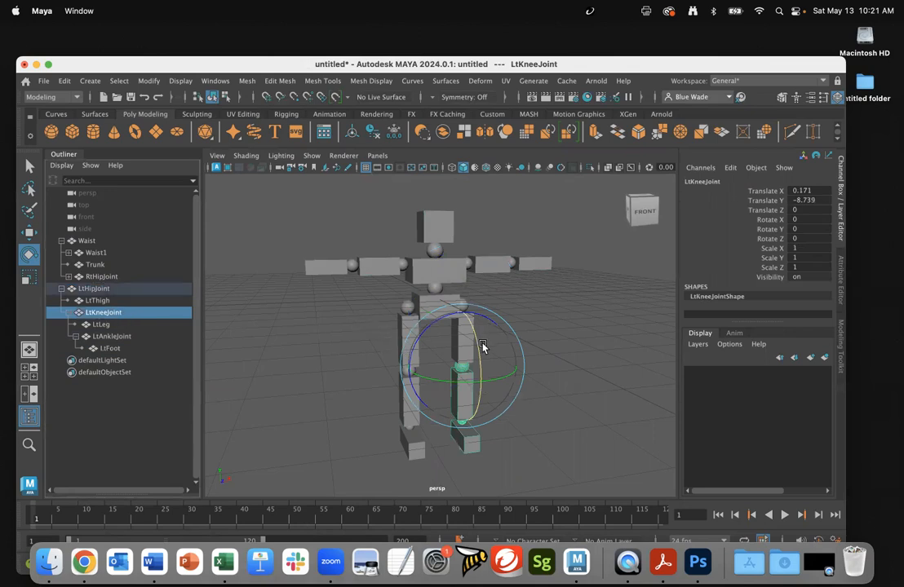
drag(481, 351, 490, 301)
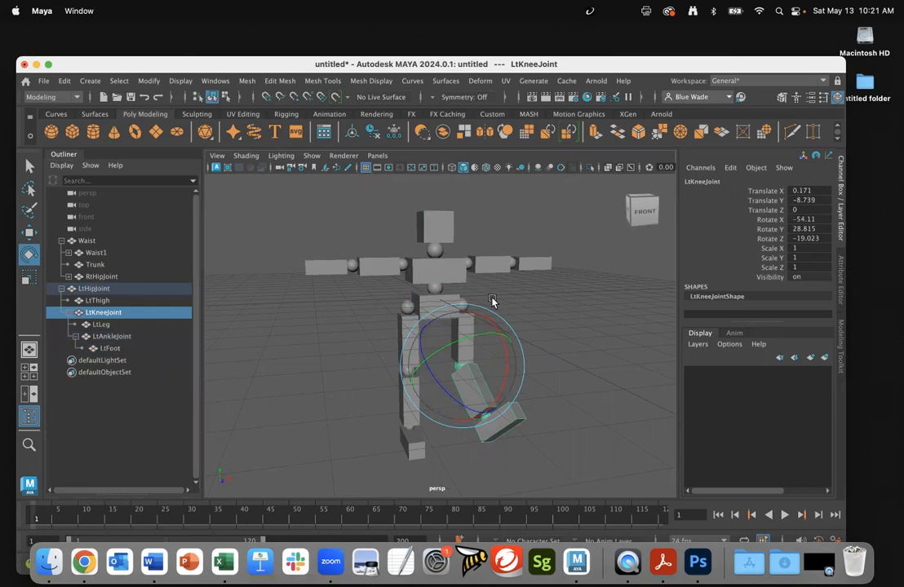
key(z)
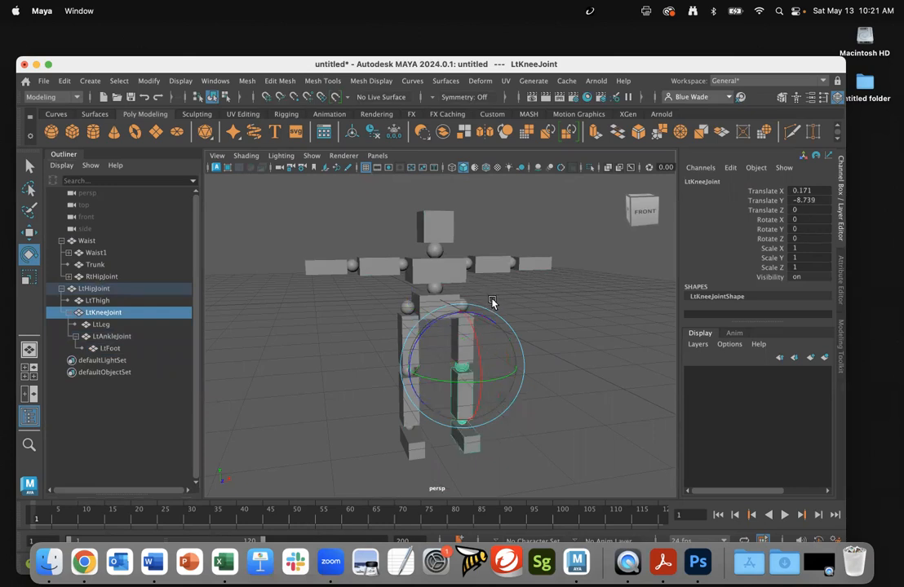
click(123, 336)
drag(475, 441, 488, 354)
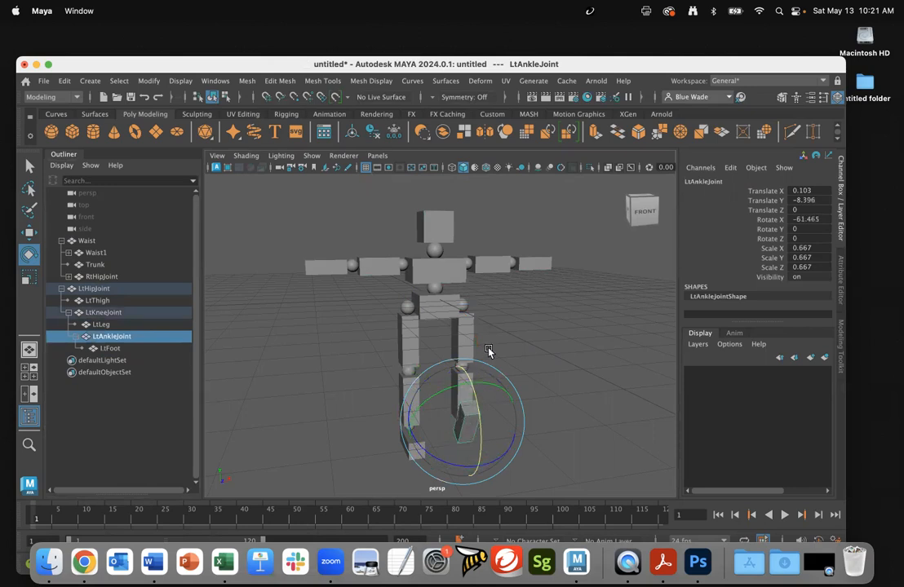
key(z)
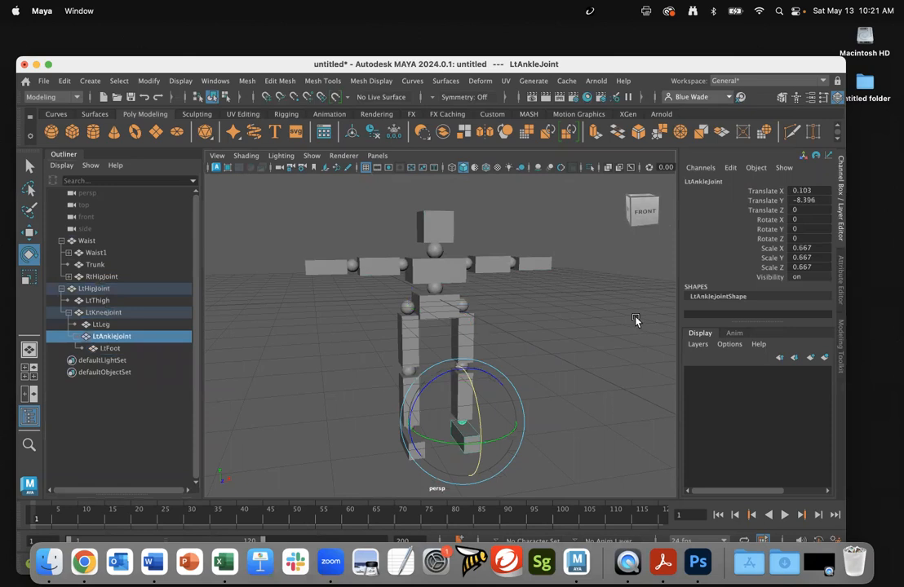
Step: Collapse the LtHipJoint branch, parent it under Waist, and check its children in the Outliner
click(61, 288)
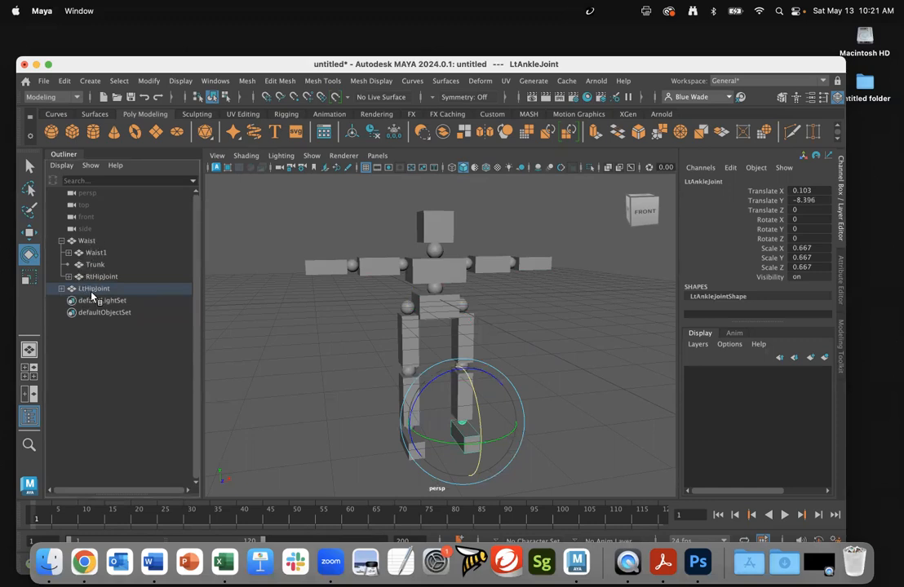
drag(93, 294, 105, 240)
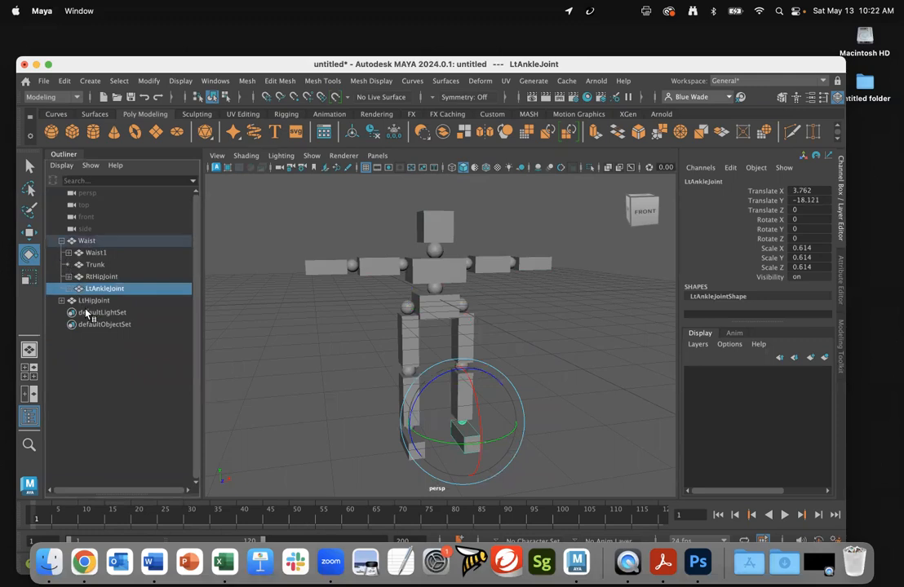
key(super+z)
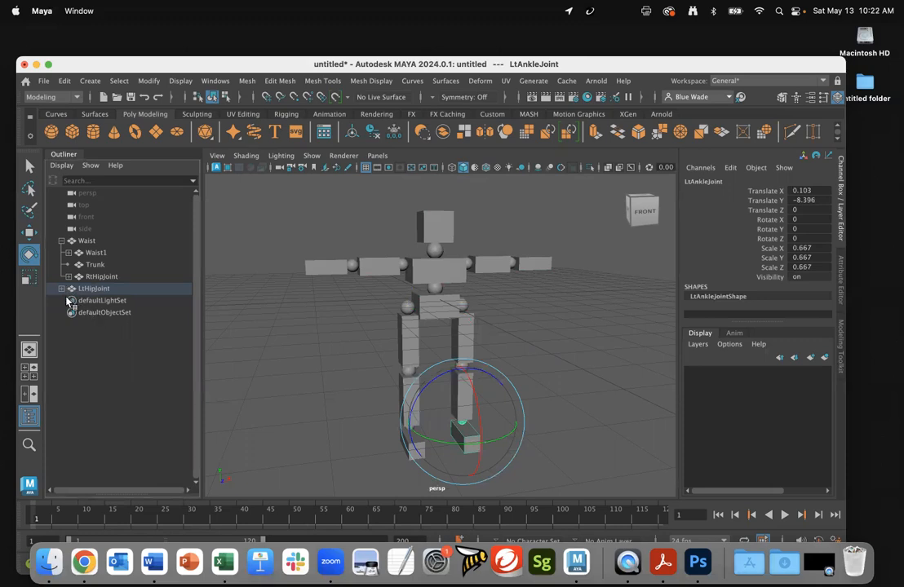
click(86, 290)
drag(88, 290, 93, 241)
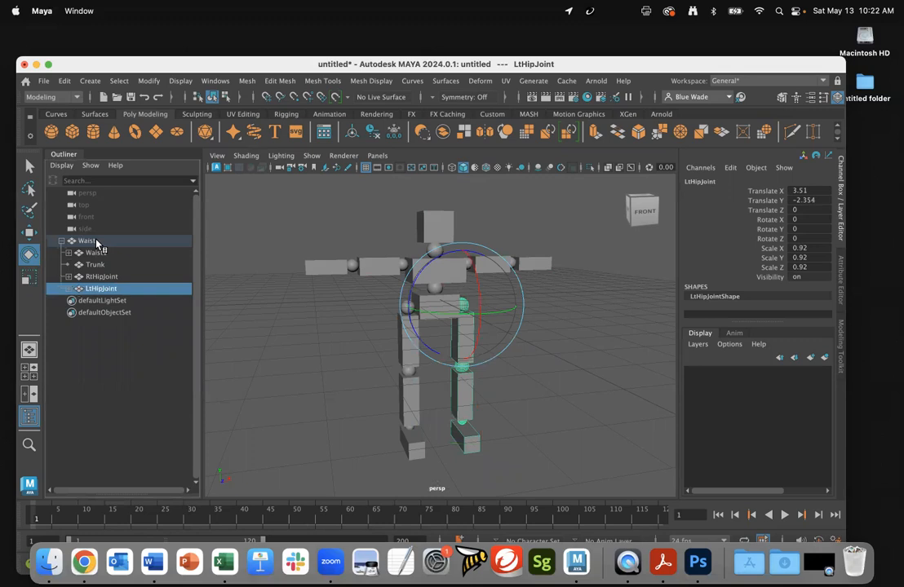
click(69, 289)
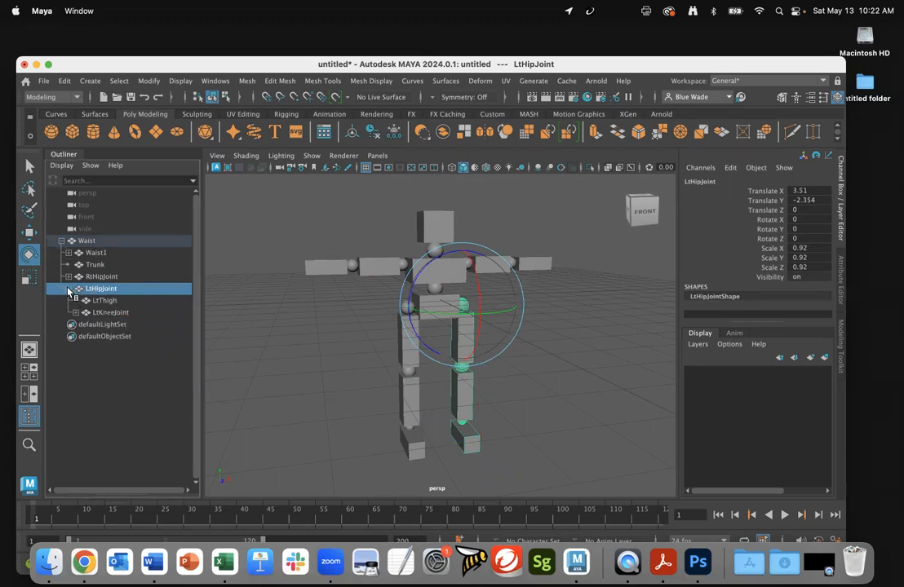
click(68, 289)
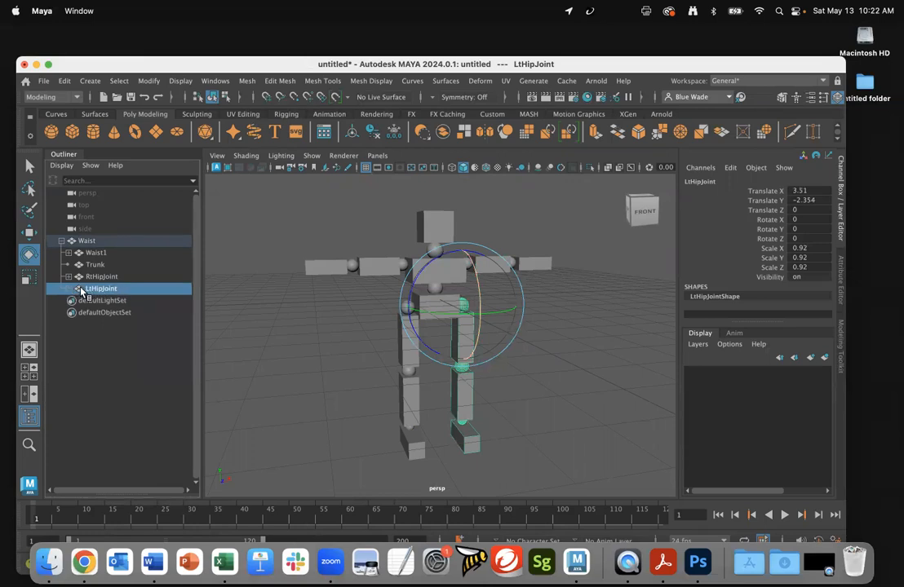
Step: Test the completed hierarchy by rotating LtHipJoint and the root Waist joint about X, undoing each rotation
drag(474, 343, 462, 387)
key(super+z)
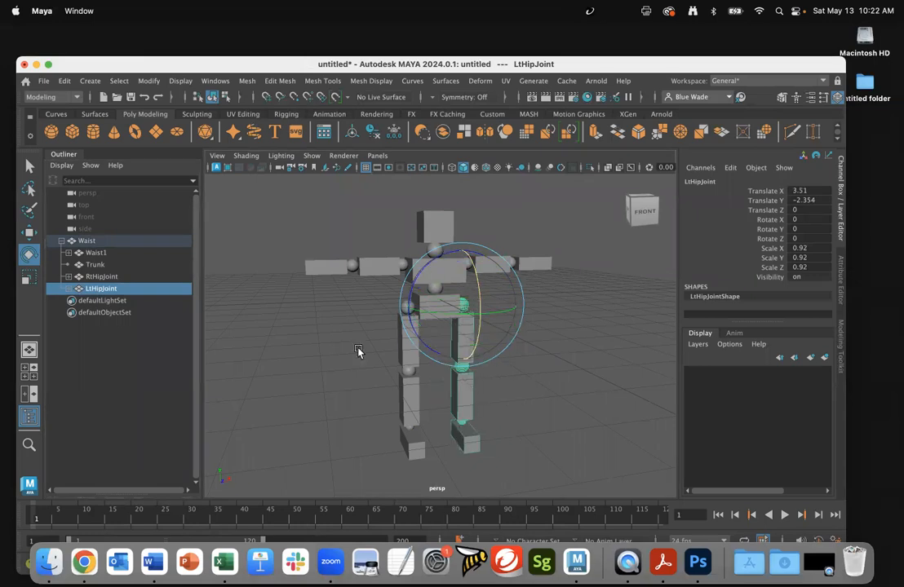
click(107, 241)
drag(448, 312, 448, 361)
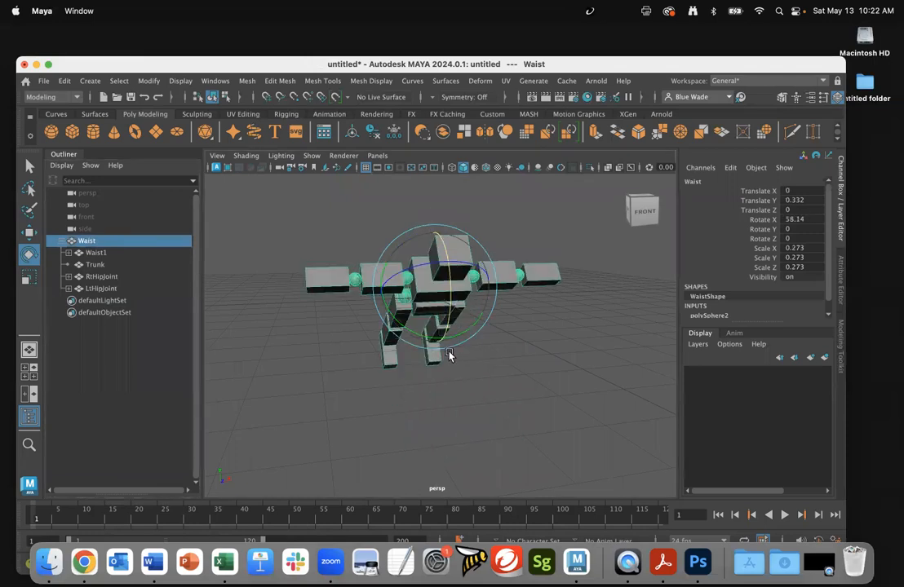
key(super+z)
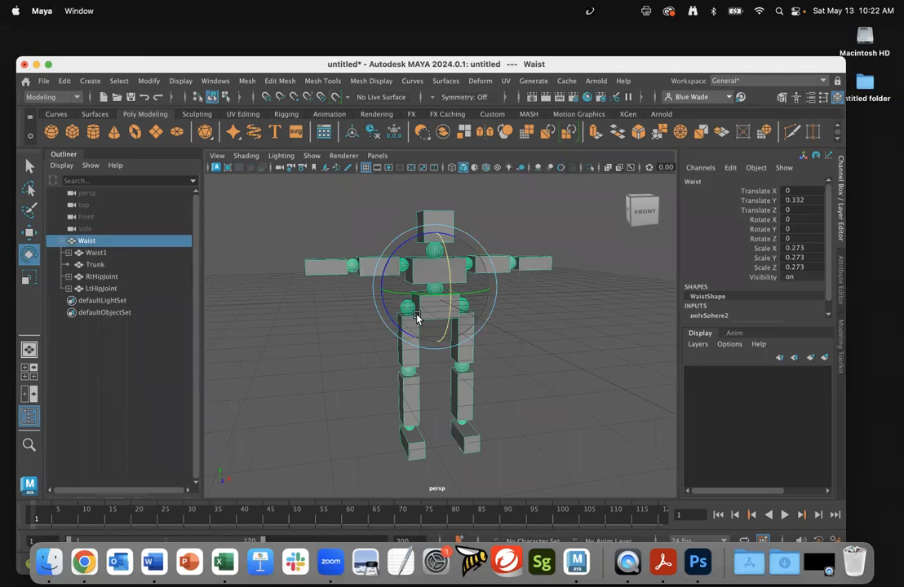
Step: Test moving the whole figure by translating the root Waist joint, and undo the move
key(w)
drag(489, 287, 511, 307)
key(super+z)
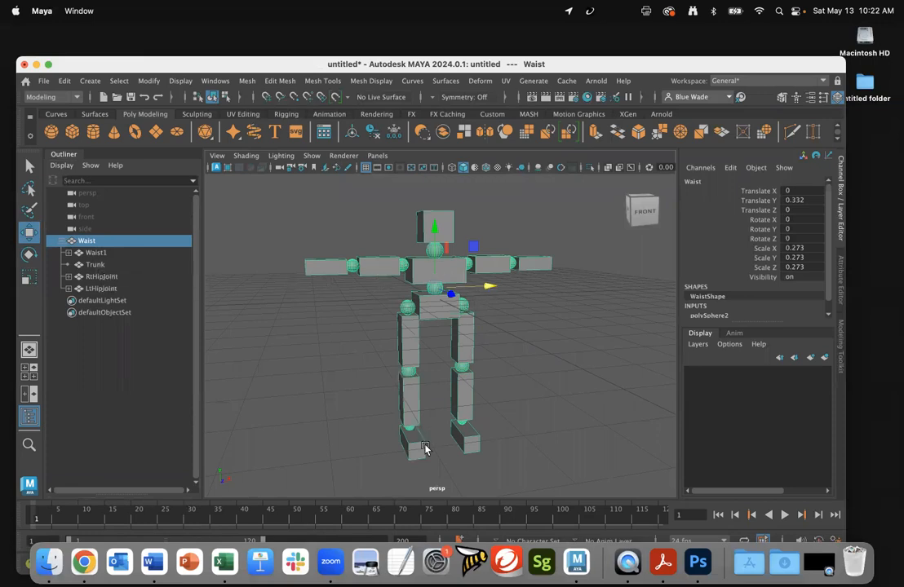
Step: Review the upper-body hierarchy by fully expanding the Waist1 branch in the Outliner, and collapse it again
mouse_move(400, 393)
alt+mouse_down()
mouse_move(468, 395)
mouse_move(400, 395)
alt+mouse_up()
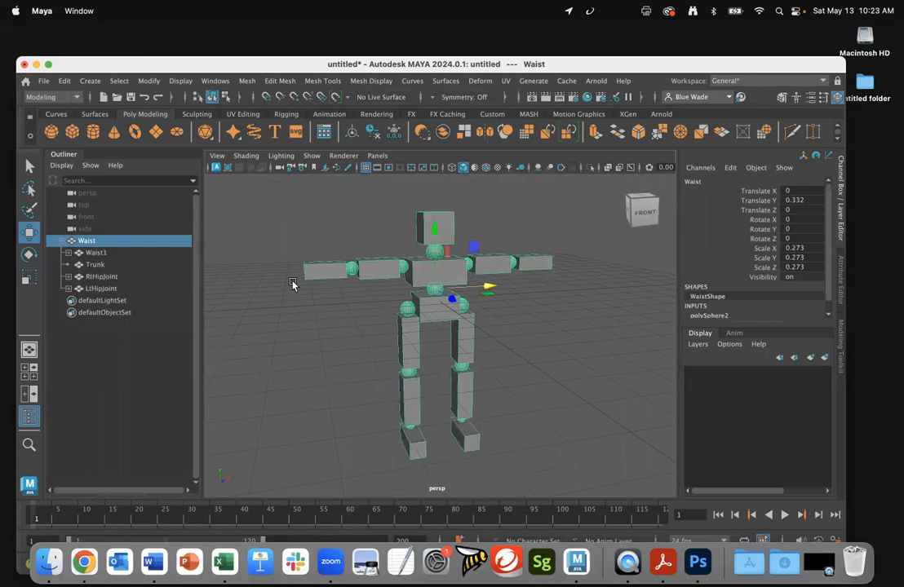
shift+click(68, 253)
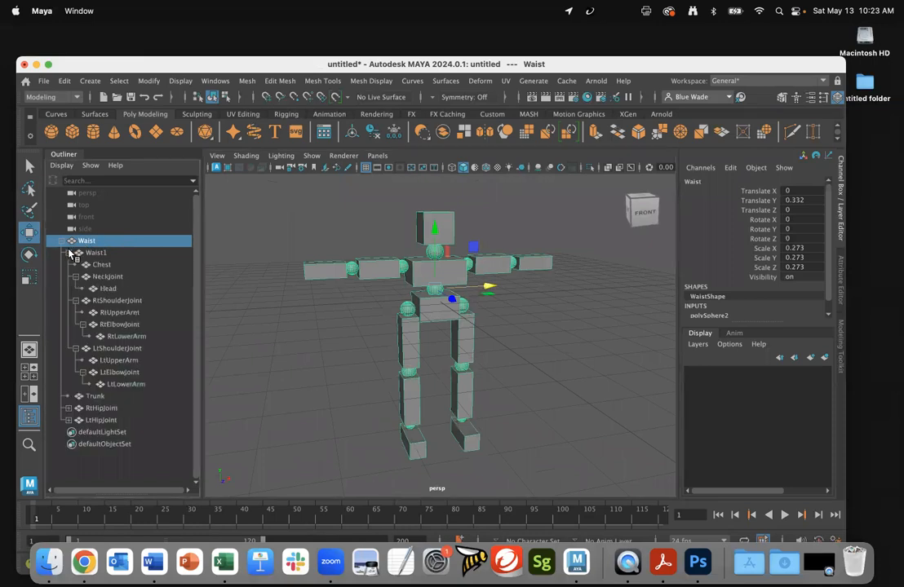
click(68, 253)
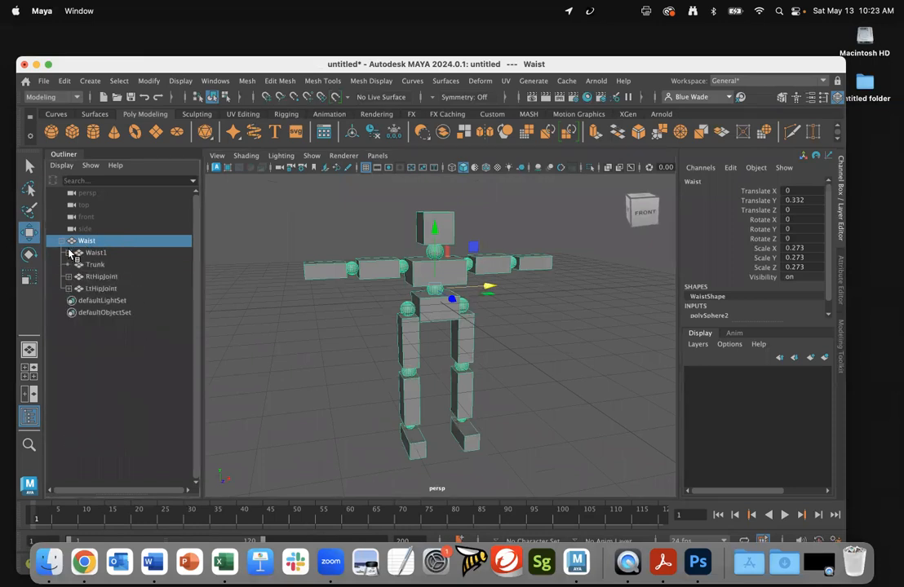